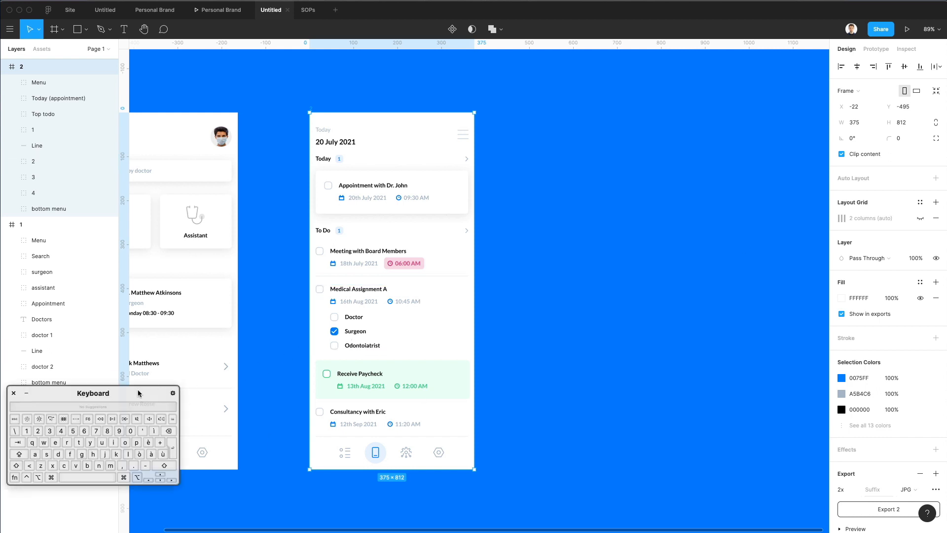
# Duplicate frame 2 to its right and name the copy 3
pyautogui.moveTo(139, 393); pyautogui.dragTo(135, 436)
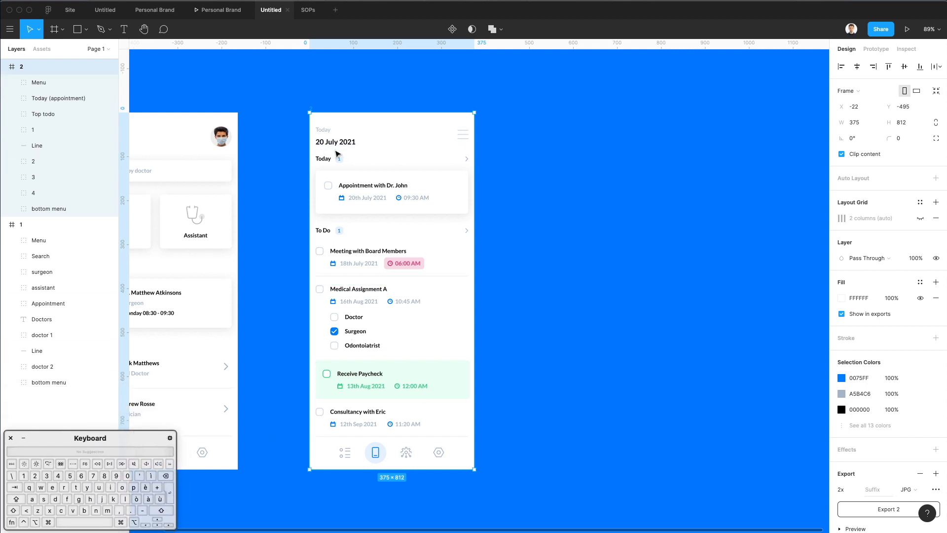
pyautogui.moveTo(339, 156); pyautogui.dragTo(577, 162)
pyautogui.hscroll(2, 539, 231)
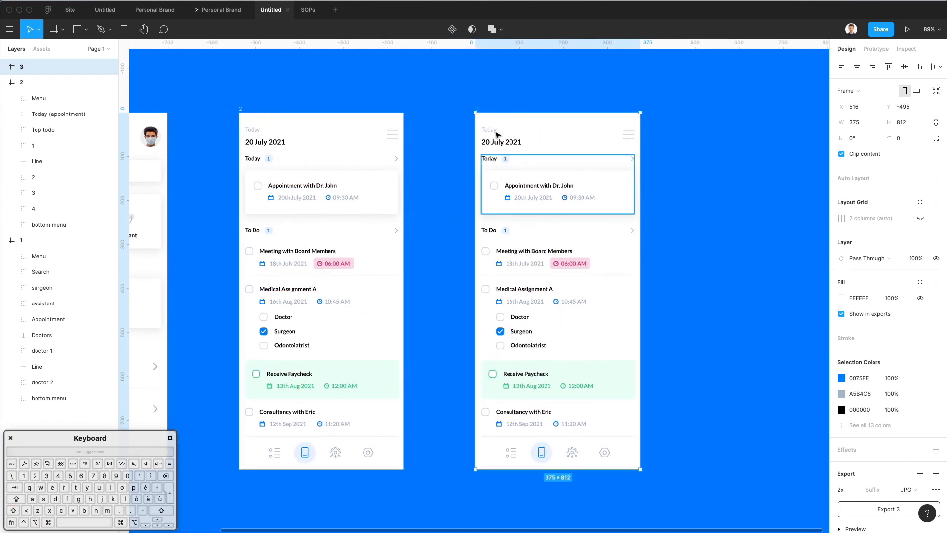
pyautogui.press('super+r')
pyautogui.write('3')
pyautogui.press('Return')
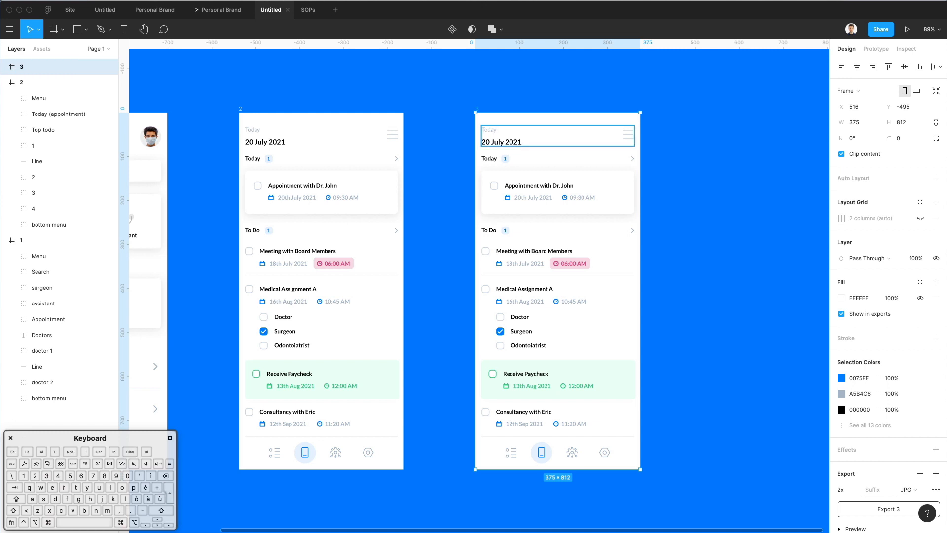
pyautogui.click(463, 186)
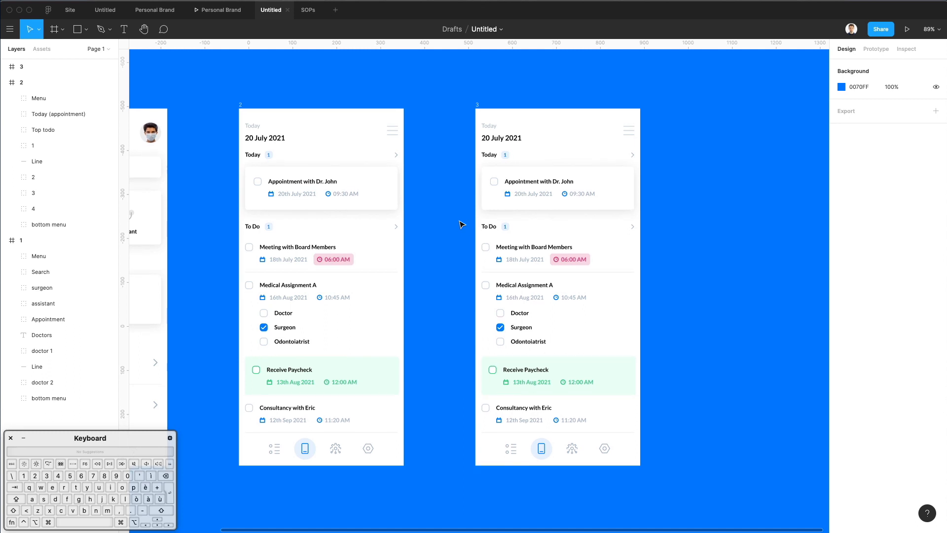
# Delete all appointment and to-do content between the header and the bottom menu in frame 3
pyautogui.scroll(-1, 461, 223)
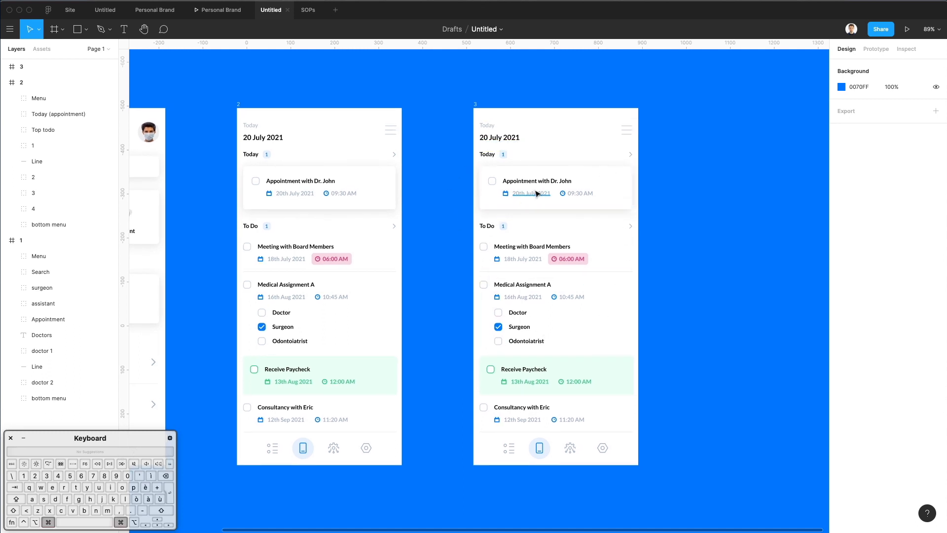
pyautogui.scroll(3, 535, 205)
pyautogui.hscroll(2, 535, 205)
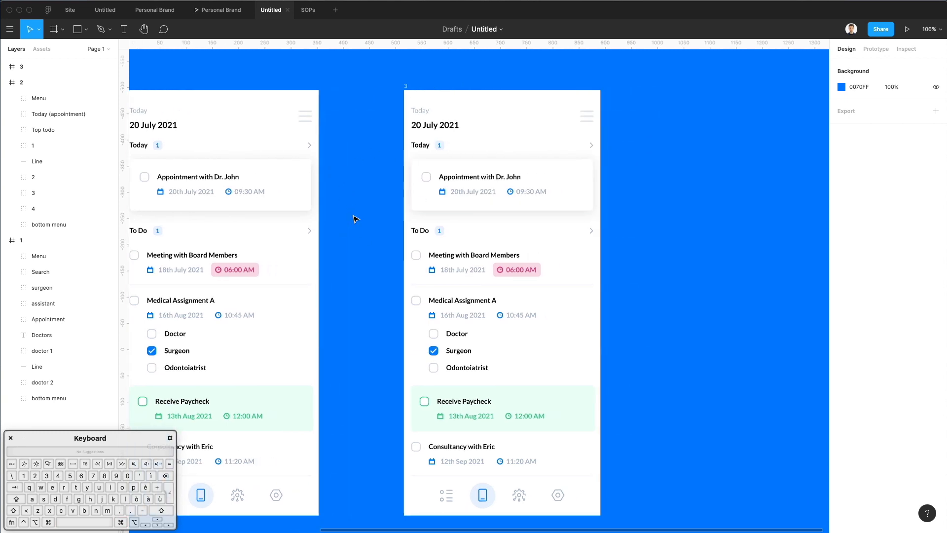
pyautogui.hscroll(2, 369, 205)
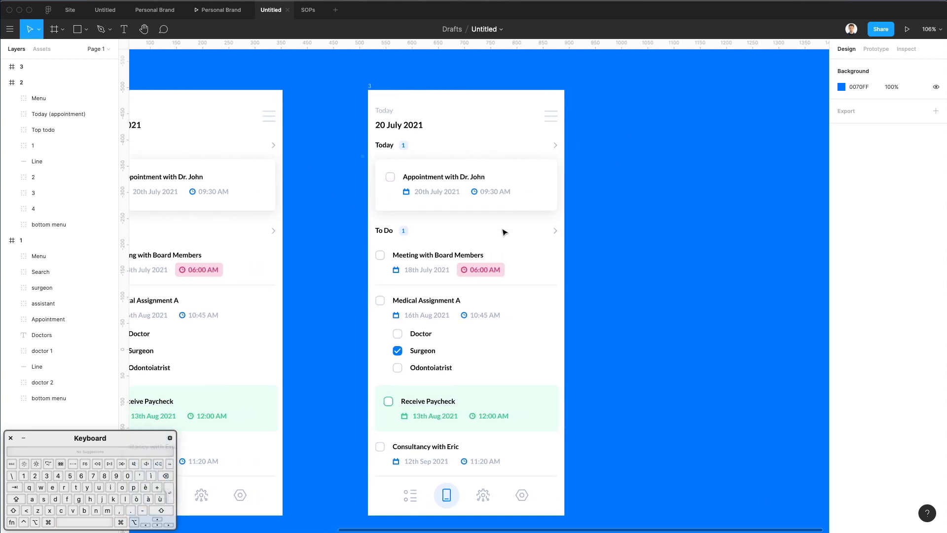
pyautogui.moveTo(362, 156); pyautogui.dragTo(570, 463)
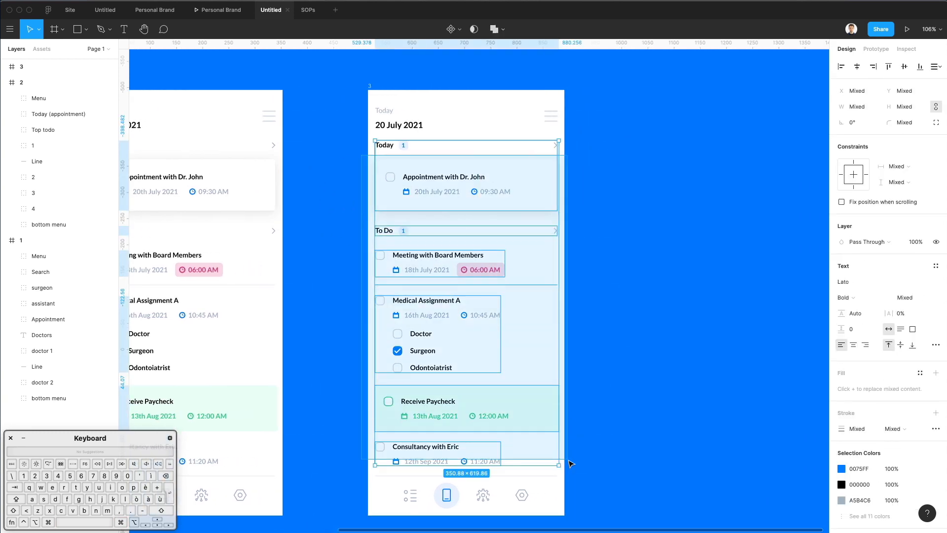
pyautogui.press('Delete')
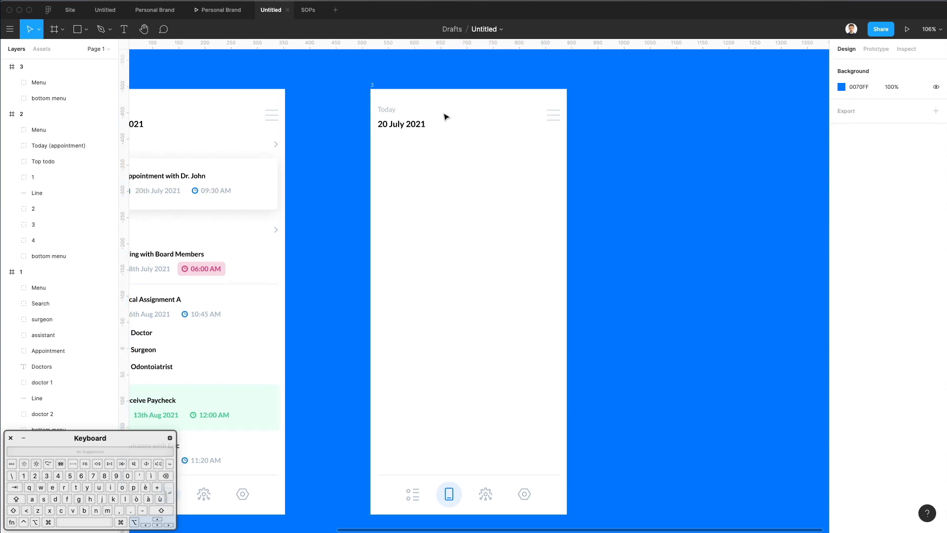
# Replace the small grey Today label in frame 3's header with Checkout
pyautogui.click(386, 108)
pyautogui.doubleClick(388, 108)
pyautogui.press('Escape')
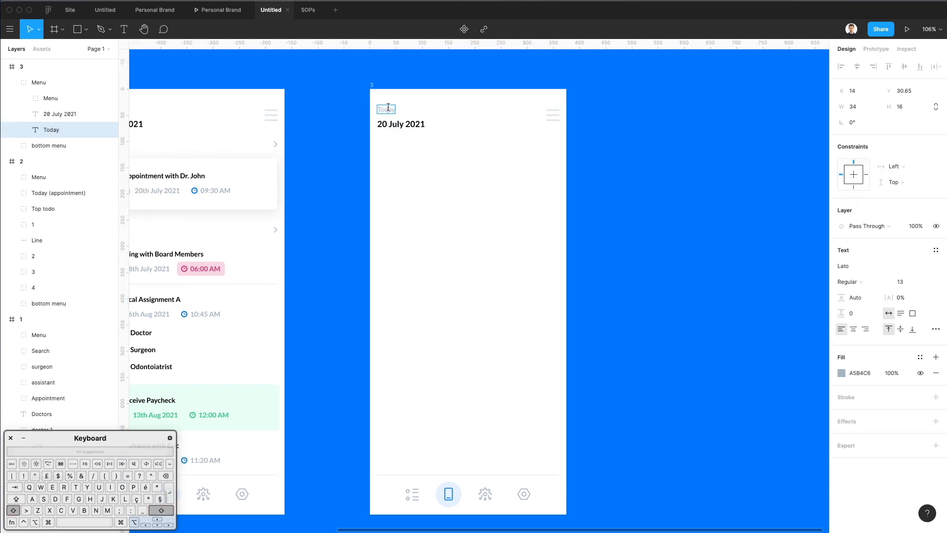
pyautogui.hscroll(1, 804, 282)
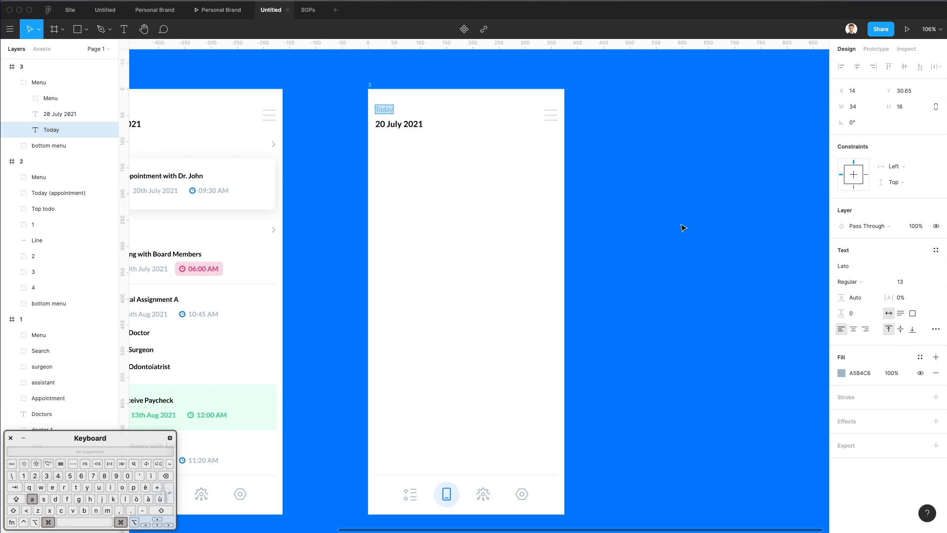
pyautogui.write('Checkout')
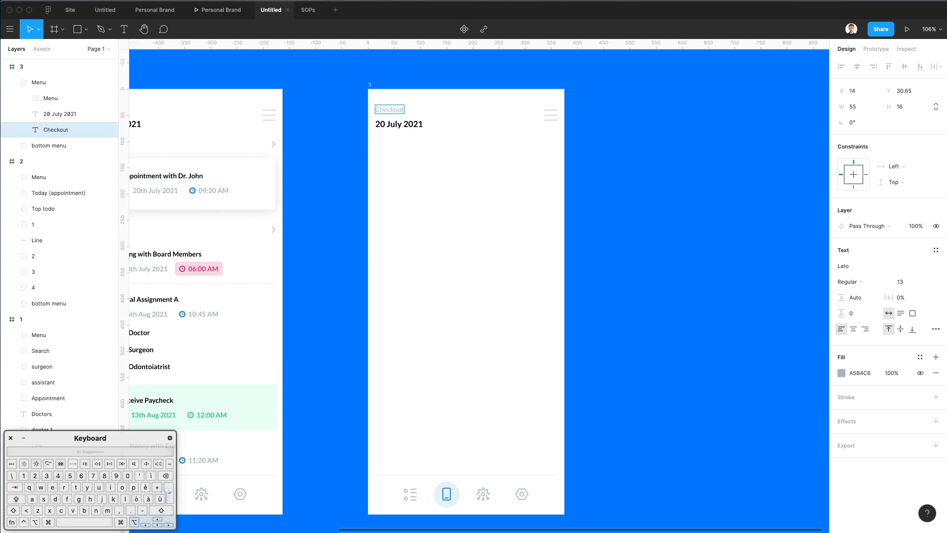
# Replace the bold date heading in frame 3's header with Checkout
pyautogui.doubleClick(400, 121)
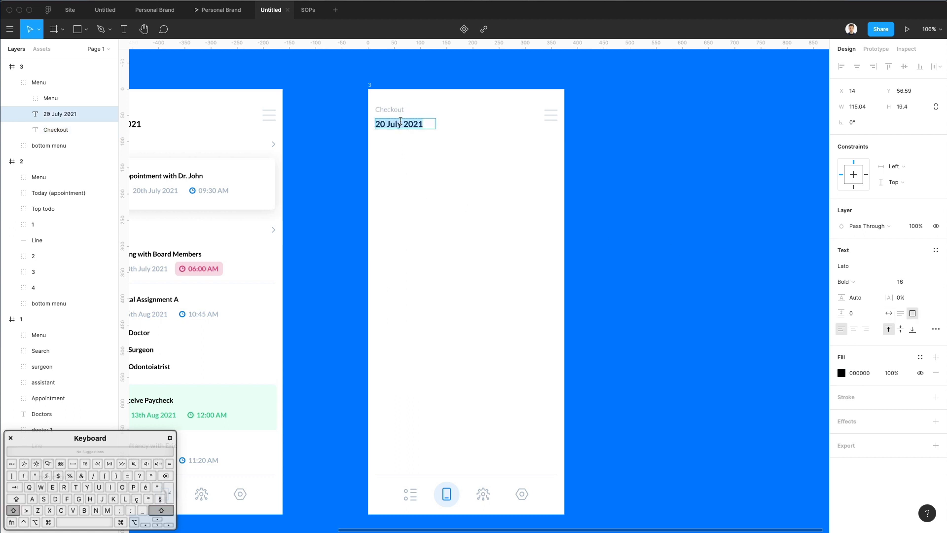
pyautogui.write('Checkout')
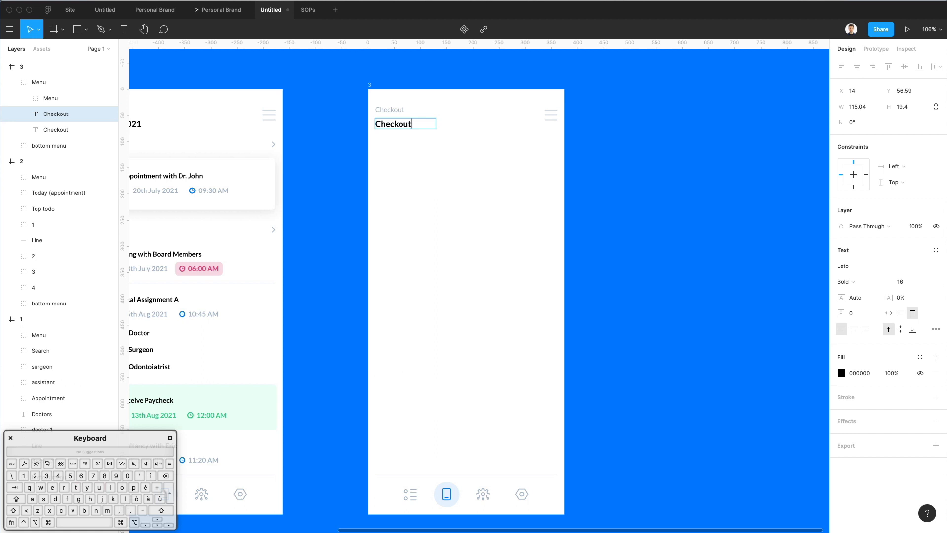
pyautogui.scroll(-1, 406, 108)
# Change the small grey label above frame 3's heading to Ecommerce
pyautogui.doubleClick(399, 107)
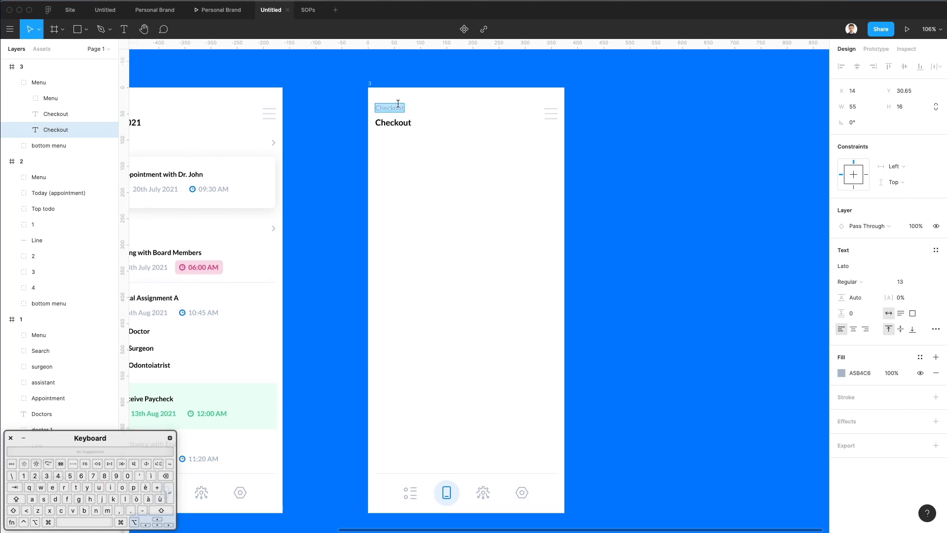
pyautogui.write('Ecommerce')
pyautogui.click(495, 161)
# Change the small grey label above the Checkout heading to Shop
pyautogui.click(391, 106)
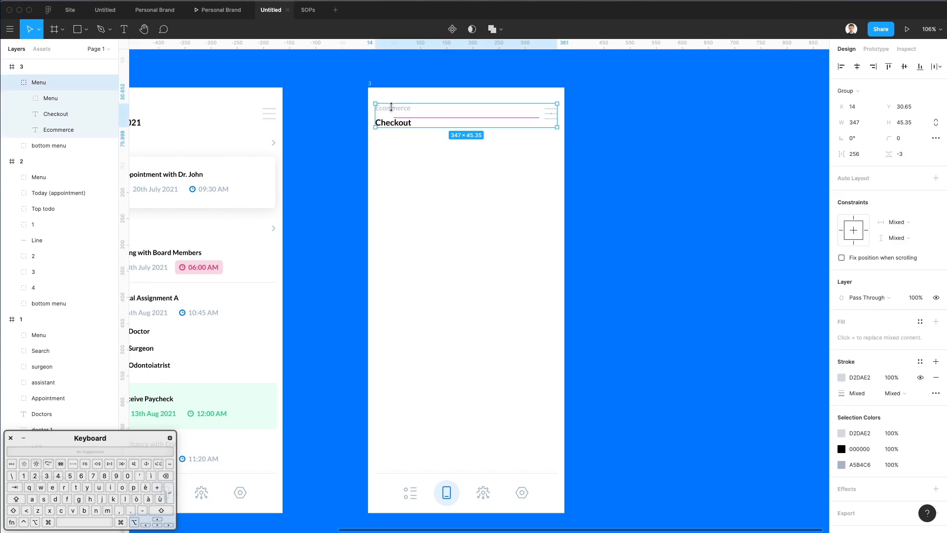
pyautogui.doubleClick(391, 108)
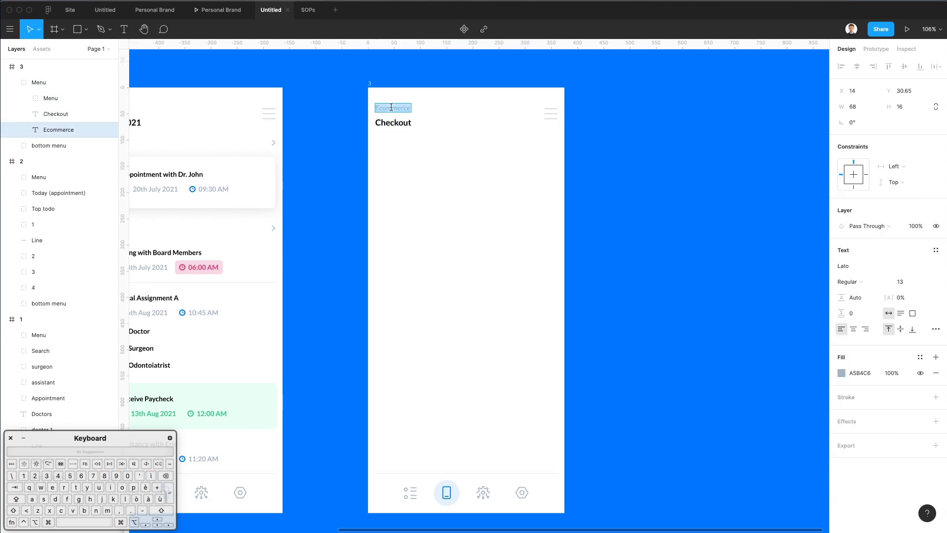
pyautogui.write('Shop')
pyautogui.click(361, 142)
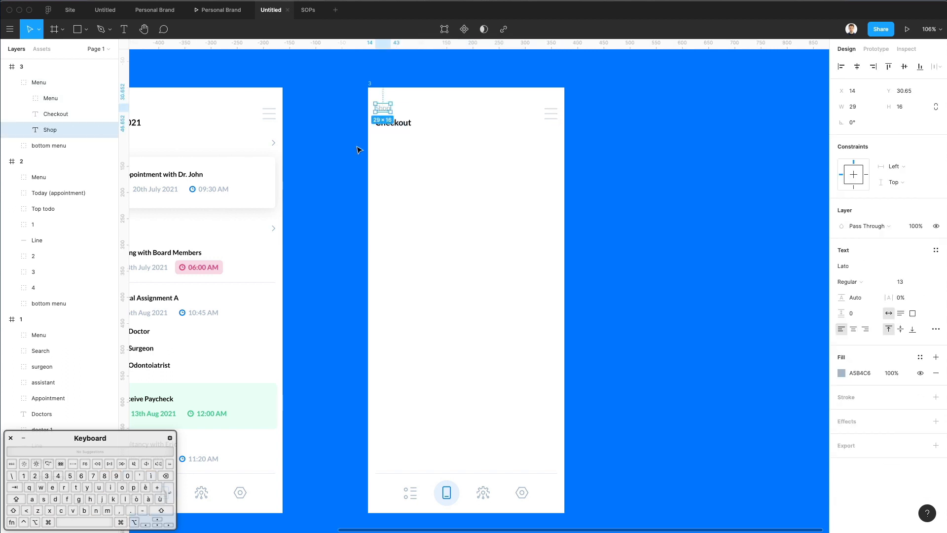
# Copy the divider line beneath frame 2's first to-do item to the same height in frame 3
pyautogui.hscroll(-4, 414, 178)
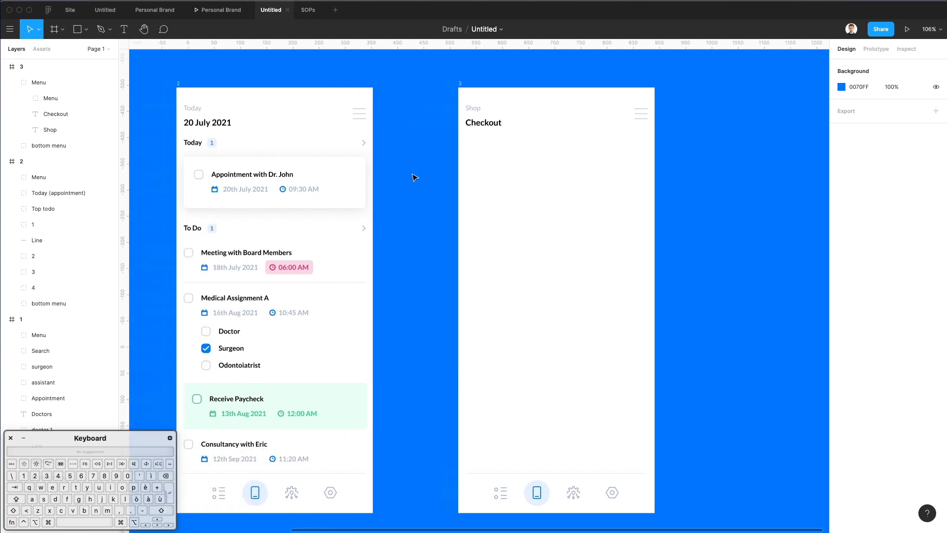
pyautogui.click(318, 282)
pyautogui.moveTo(317, 282); pyautogui.dragTo(596, 284)
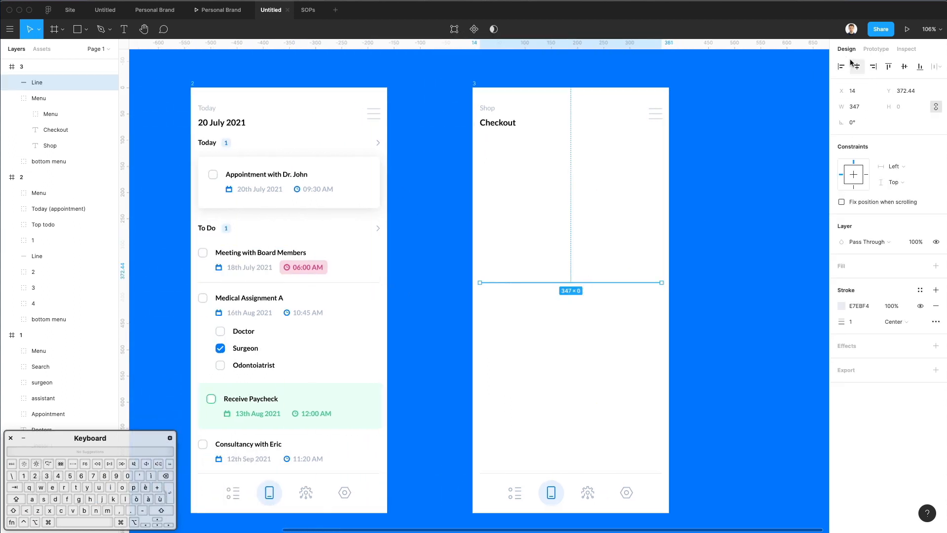
# Copy the checkbox, title and date of frame 2's Meeting with Board Members item and paste them into frame 3
pyautogui.keyDown('super'); pyautogui.click(234, 256); pyautogui.keyUp('super')
pyautogui.keyDown('shift'); pyautogui.keyDown('super'); pyautogui.click(241, 269); pyautogui.keyUp('super'); pyautogui.keyUp('shift')
pyautogui.keyDown('shift'); pyautogui.keyDown('super'); pyautogui.click(208, 254); pyautogui.keyUp('super'); pyautogui.keyUp('shift')
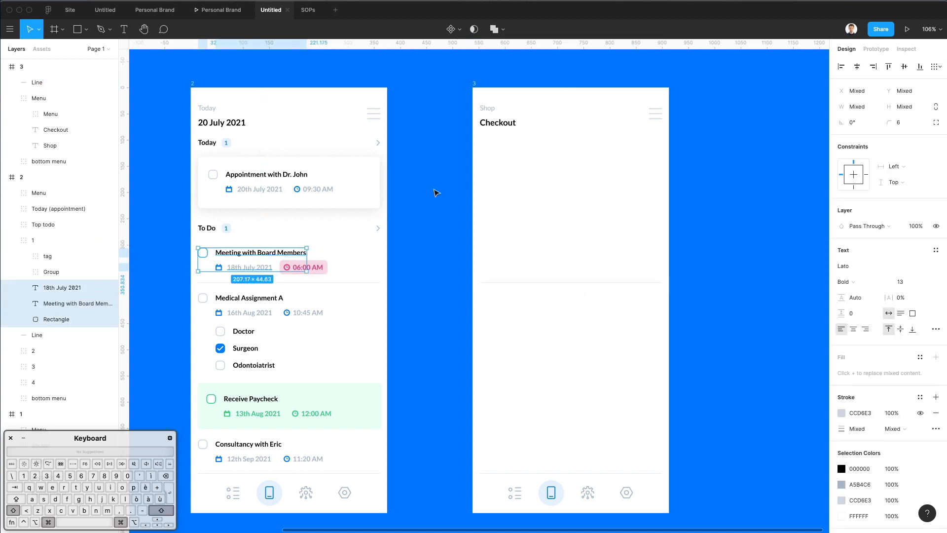
pyautogui.click(481, 88)
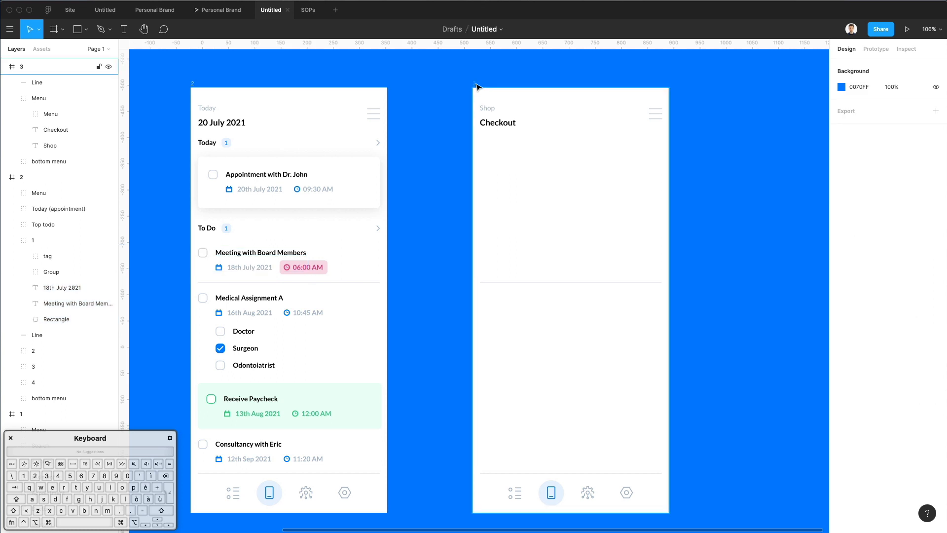
pyautogui.click(475, 84)
pyautogui.press('super+v')
# Position the pasted checkbox, title and date just above frame 3's divider line, aligned with the line's left end
pyautogui.moveTo(569, 291); pyautogui.dragTo(538, 251)
pyautogui.press('super+z')
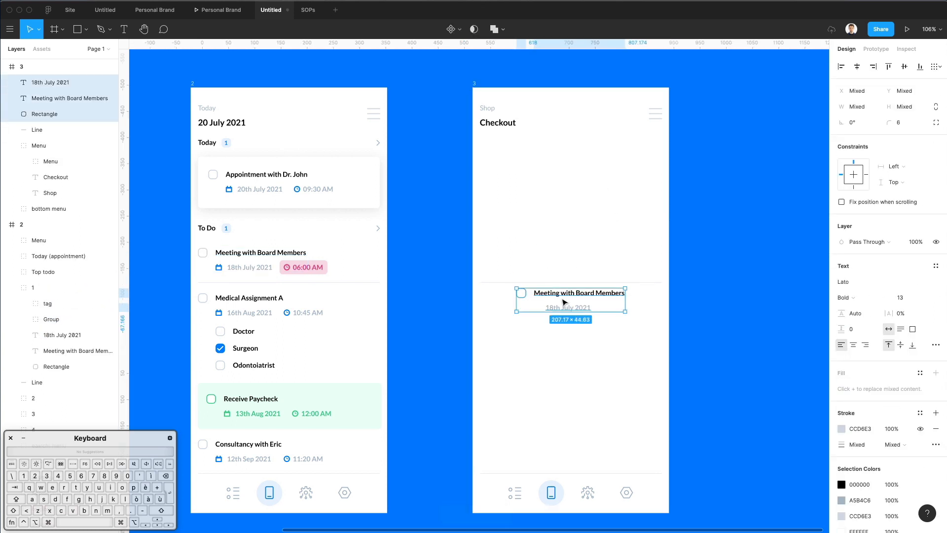
pyautogui.moveTo(564, 303); pyautogui.dragTo(528, 265)
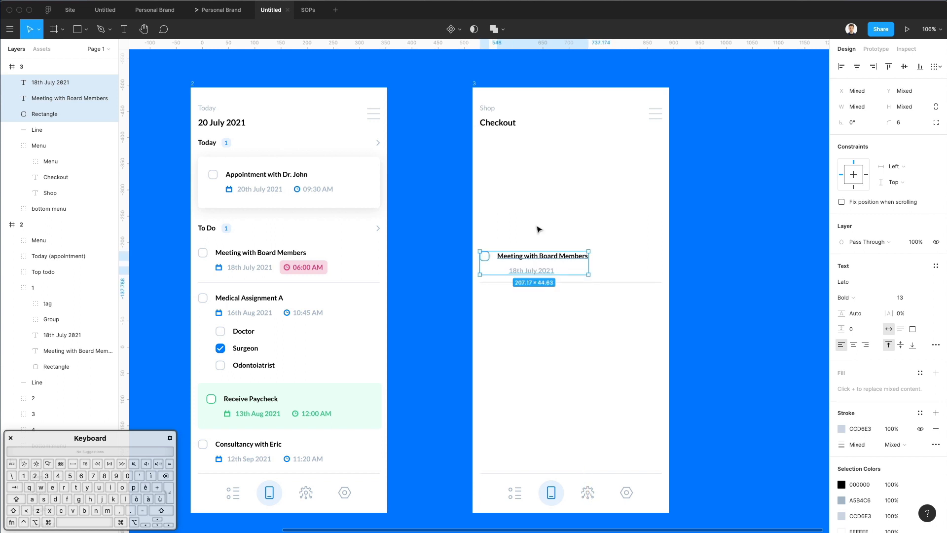
pyautogui.click(540, 231)
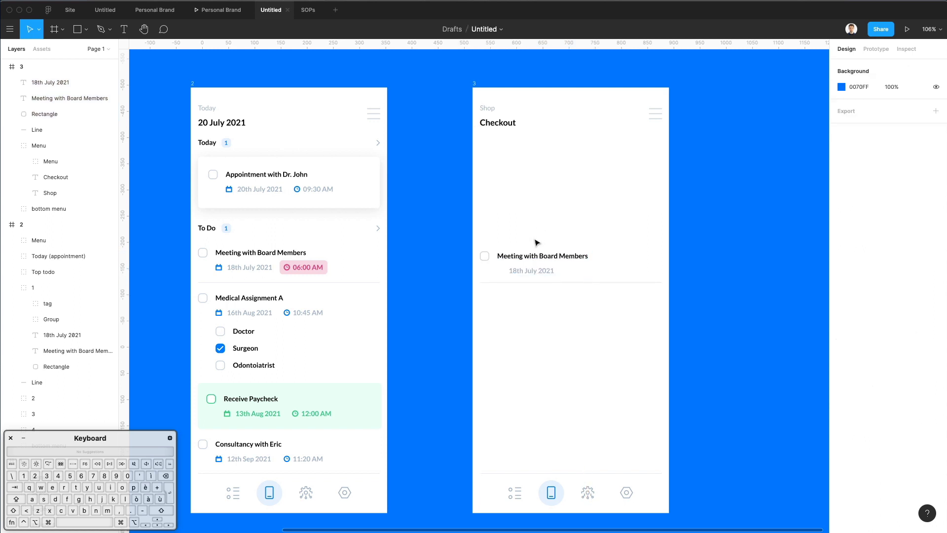
# Shift the item's title and date to the right to leave room for an icon beside the checkbox
pyautogui.moveTo(534, 256); pyautogui.dragTo(568, 262)
pyautogui.keyDown('shift'); pyautogui.click(531, 270); pyautogui.keyUp('shift')
pyautogui.click(551, 227)
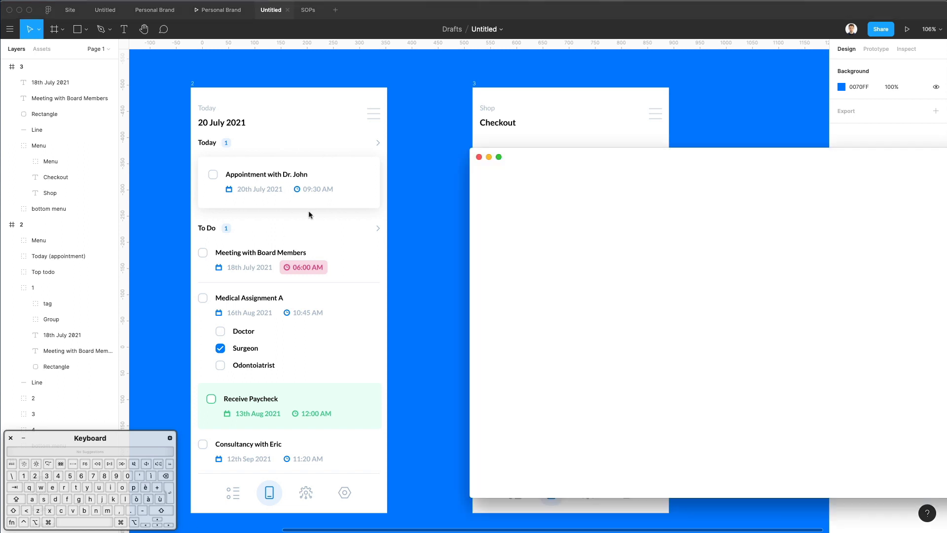
# In Nucleo, clear the icon search and place the 32px crown icon between frame 3's checkbox and item title
pyautogui.moveTo(650, 157); pyautogui.dragTo(582, 194)
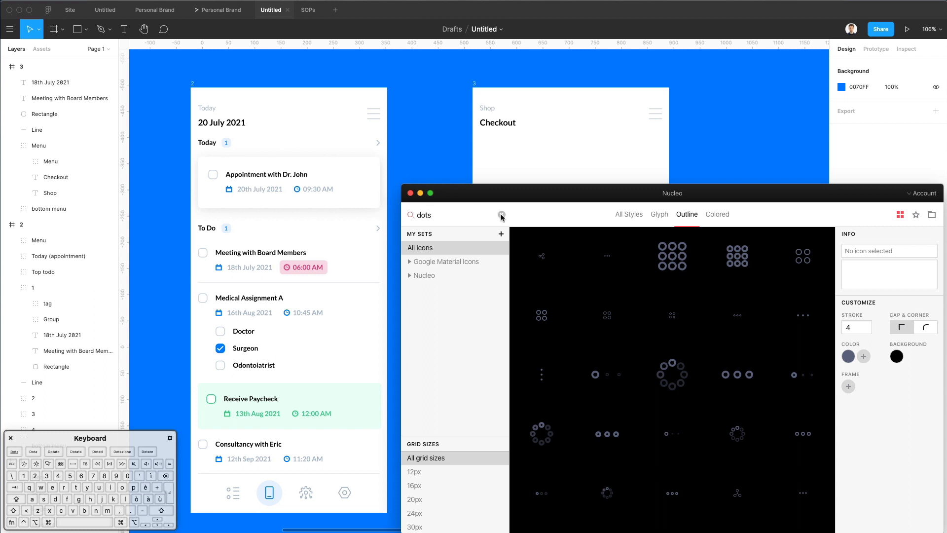
pyautogui.click(501, 215)
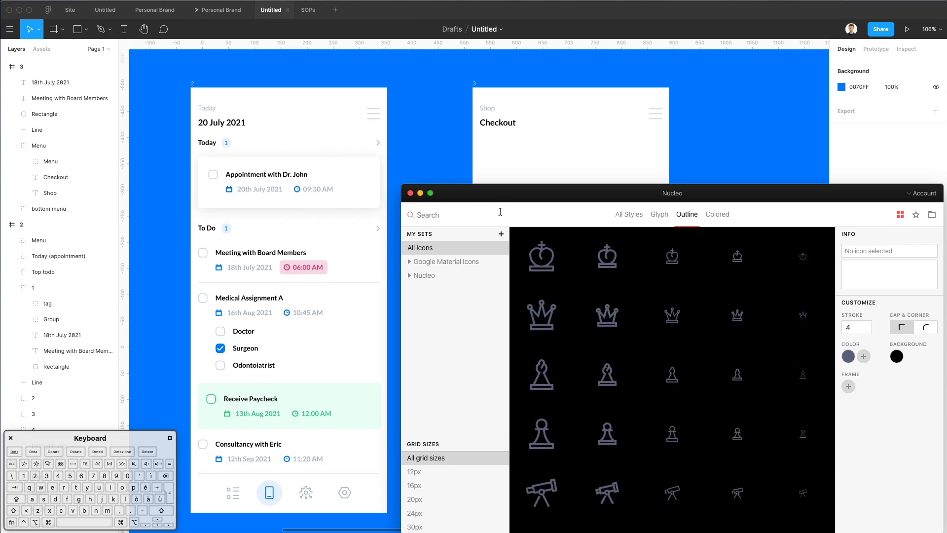
pyautogui.moveTo(571, 199); pyautogui.dragTo(799, 182)
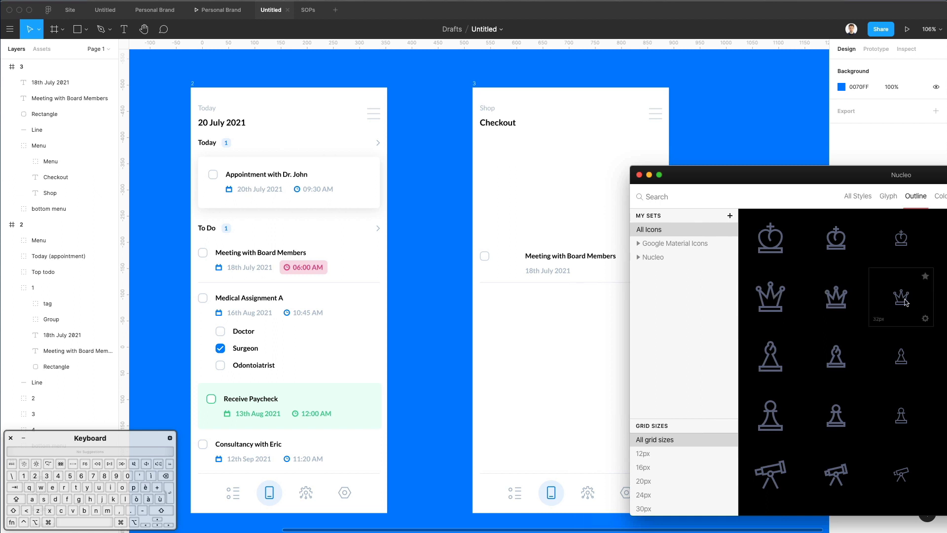
pyautogui.moveTo(505, 258); pyautogui.dragTo(505, 258)
pyautogui.click(507, 255)
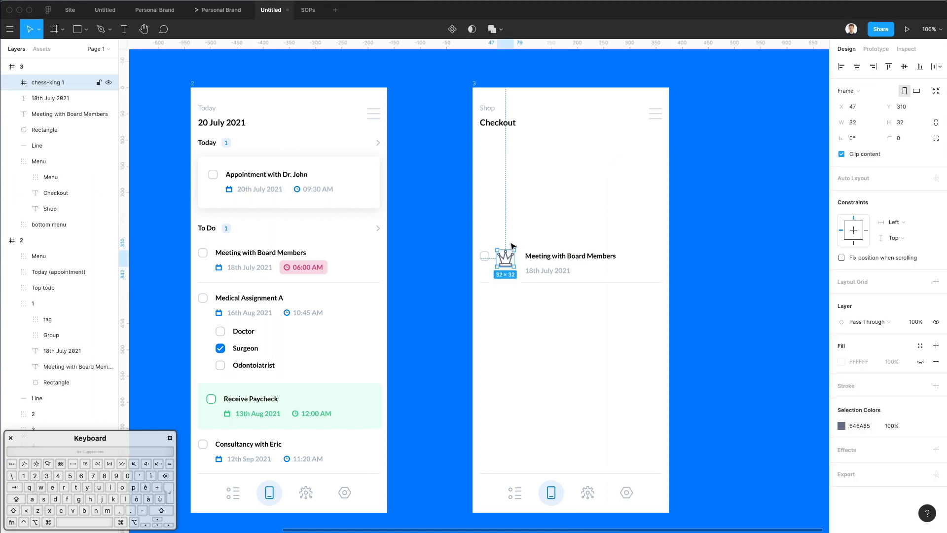
# Scale the crown icon down to about 19 × 19 between the checkbox and the item title
pyautogui.scroll(8, 511, 234)
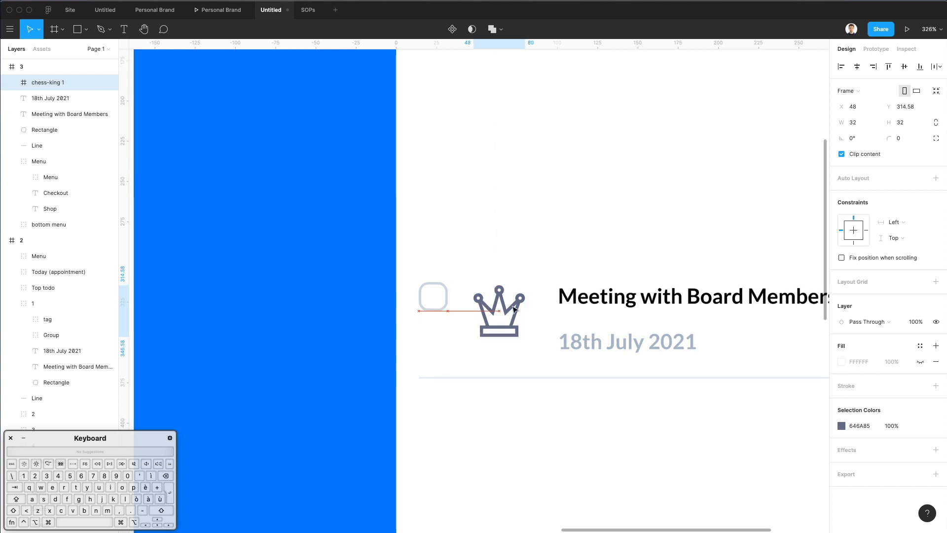
pyautogui.moveTo(509, 298)
pyautogui.mouseDown()
pyautogui.moveTo(515, 310)
pyautogui.moveTo(515, 290)
pyautogui.moveTo(514, 300)
pyautogui.mouseUp()
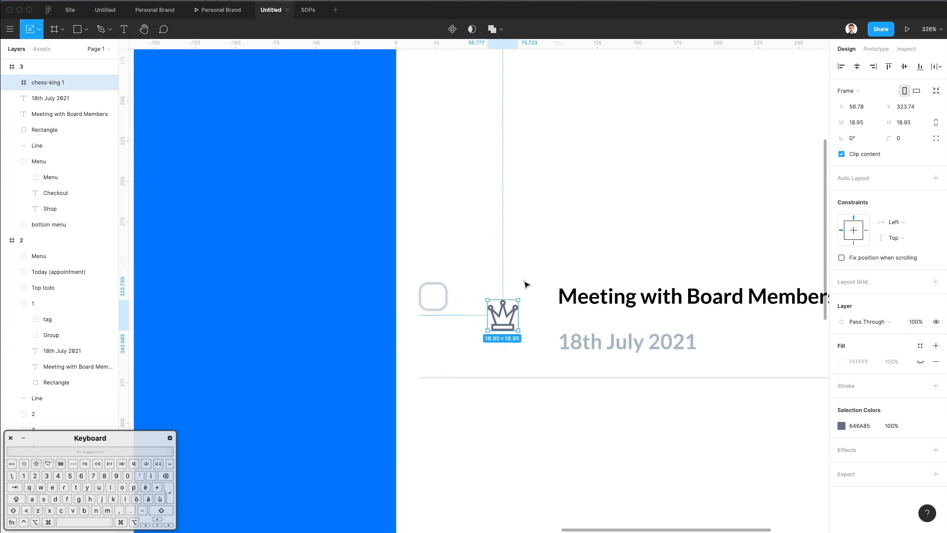
pyautogui.press('o')
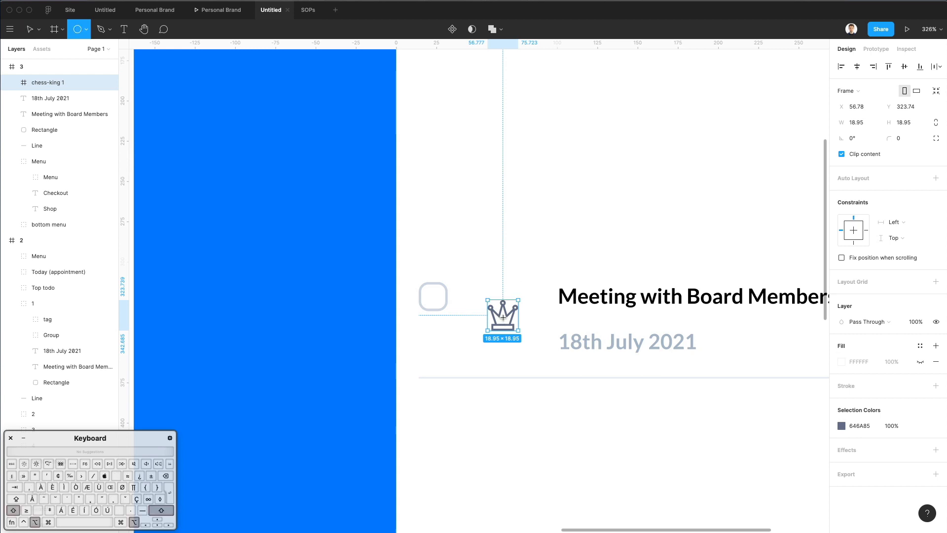
pyautogui.moveTo(502, 317); pyautogui.dragTo(519, 282)
pyautogui.press('super+z')
# Draw a circle about 38 × 38 over the crown icon and send it behind the crown
pyautogui.click(534, 253)
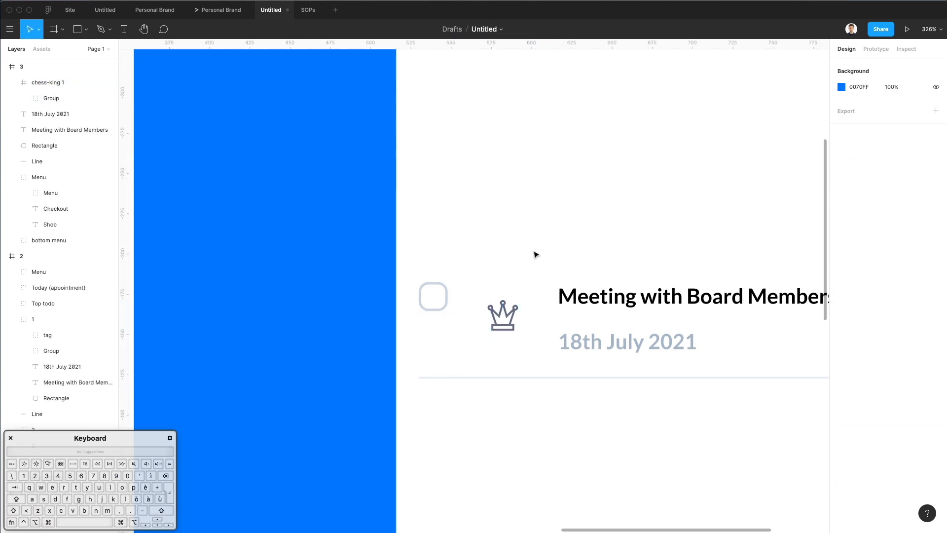
pyautogui.press('o')
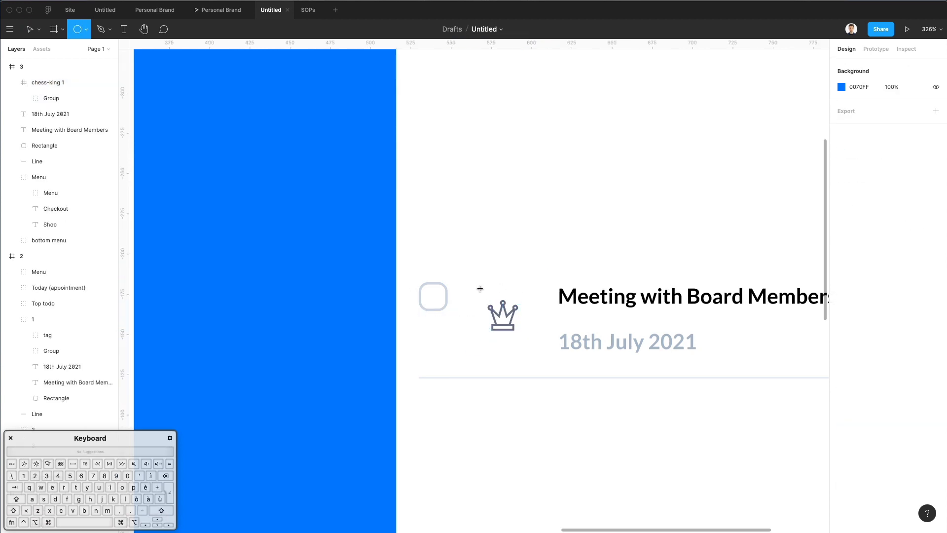
pyautogui.moveTo(480, 288)
pyautogui.mouseDown()
pyautogui.moveTo(541, 341)
pyautogui.moveTo(508, 320)
pyautogui.mouseUp()
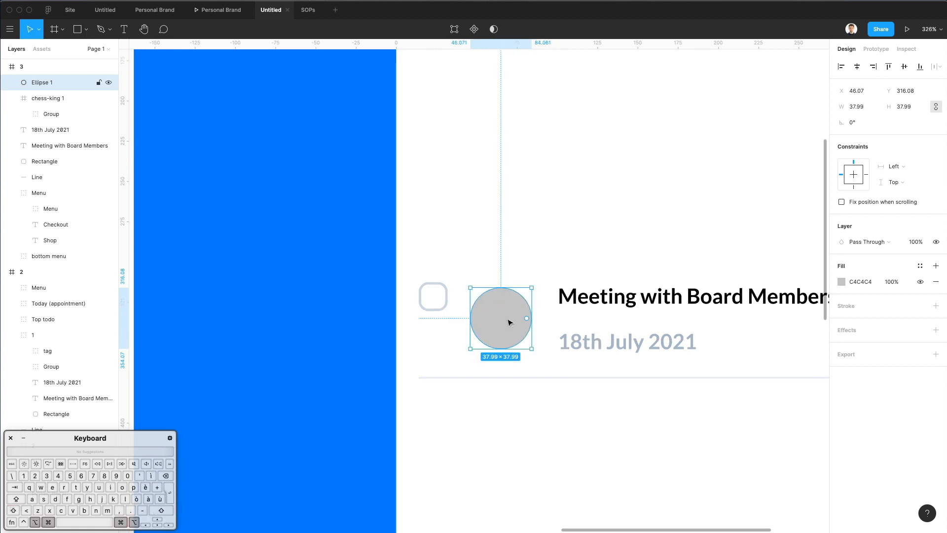
pyautogui.press('super+bracketleft')
pyautogui.press('super+bracketleft')
# Center the crown icon and the grey circle on each other horizontally and vertically
pyautogui.keyDown('shift'); pyautogui.click(513, 318); pyautogui.keyUp('shift')
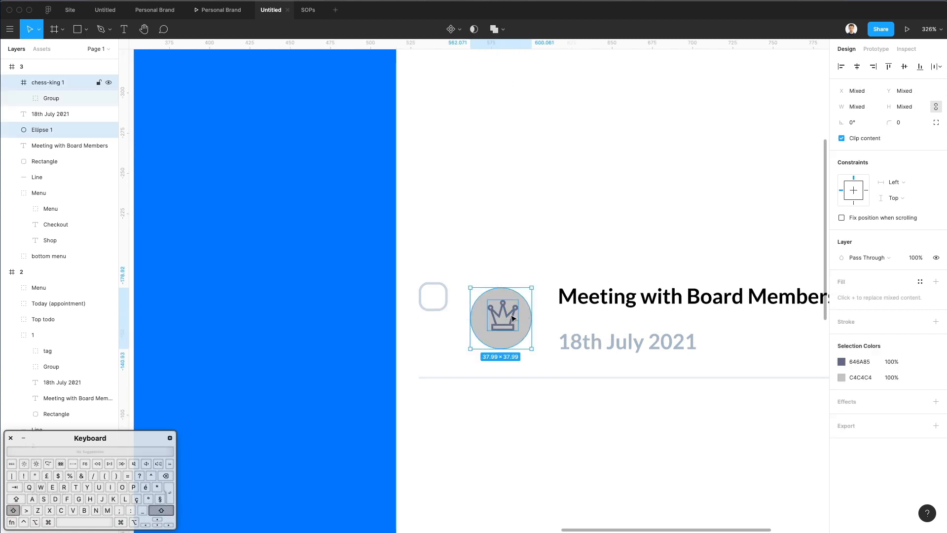
pyautogui.click(857, 66)
pyautogui.click(904, 66)
pyautogui.click(593, 225)
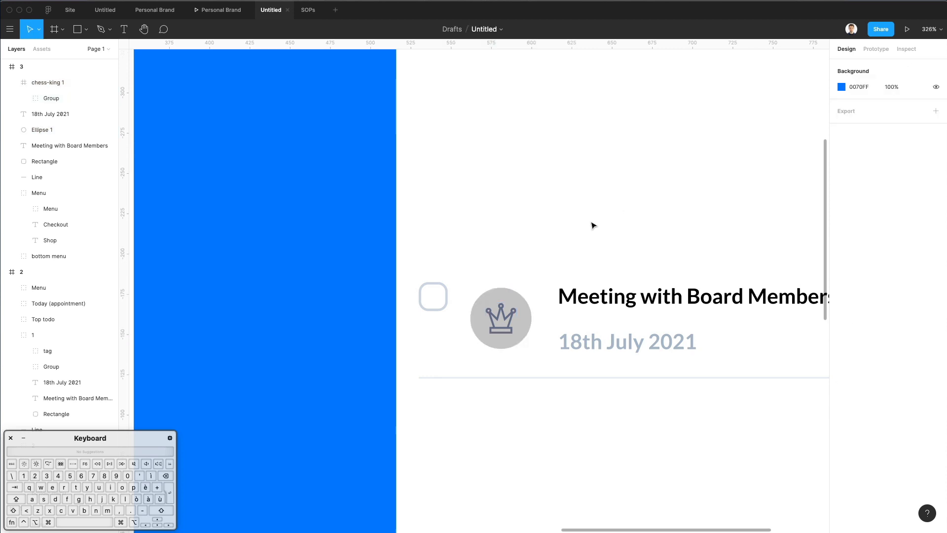
# Nudge the crown icon up by one pixel and ungroup its surrounding frame
pyautogui.scroll(-5, 593, 225)
pyautogui.click(497, 293)
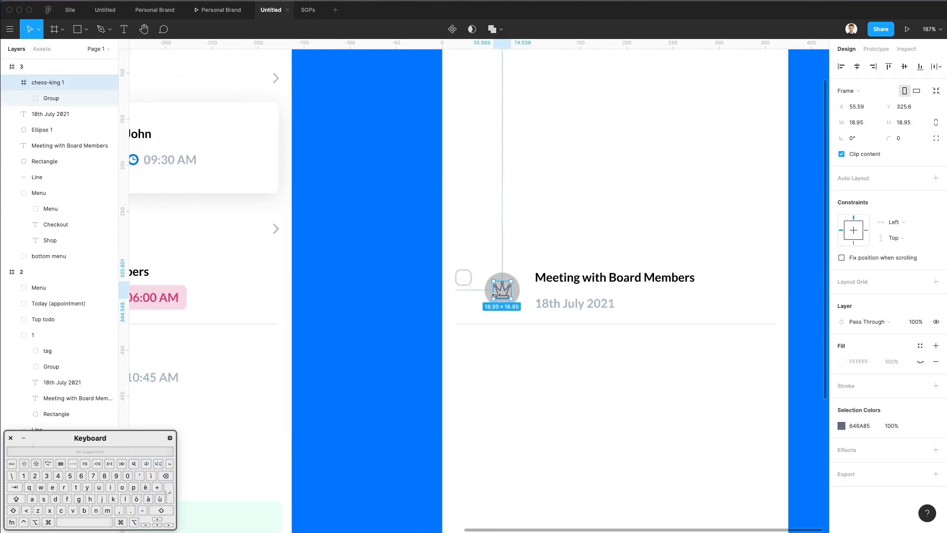
pyautogui.press('Up')
pyautogui.press('super+shift+g')
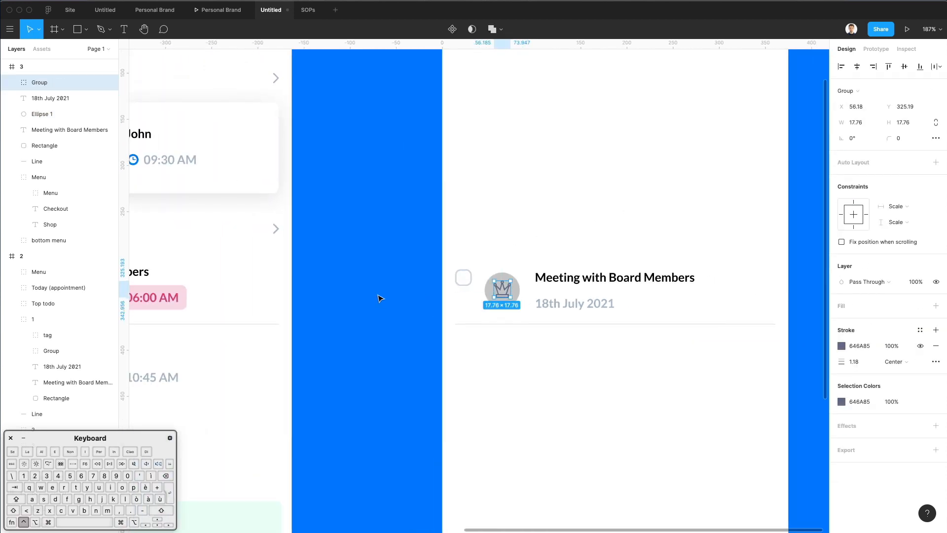
# Recolor the crown with the blue 0075FF sampled from a clock icon on the to-do screen
pyautogui.press('i')
pyautogui.scroll(-5, 382, 288)
pyautogui.hscroll(-3, 383, 288)
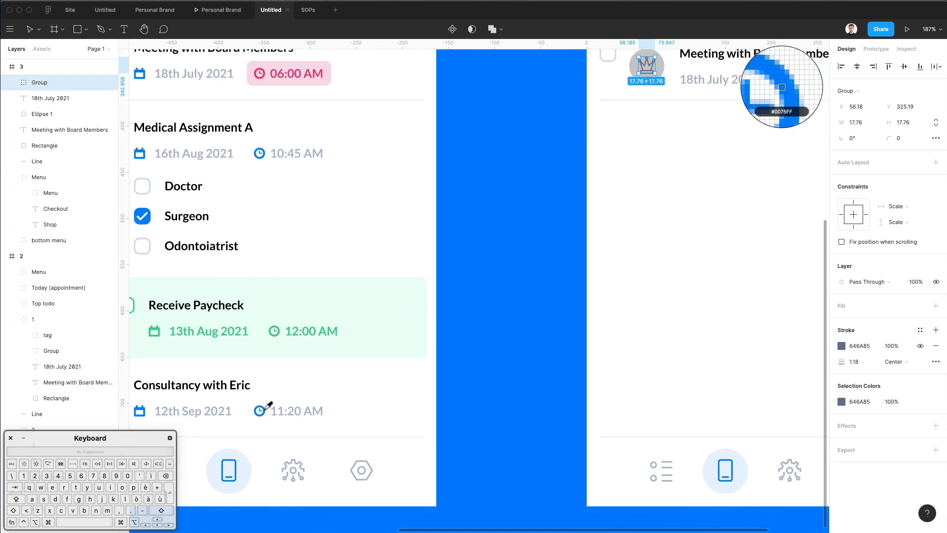
pyautogui.click(450, 310)
pyautogui.hscroll(4, 450, 309)
pyautogui.scroll(3, 450, 309)
pyautogui.click(483, 193)
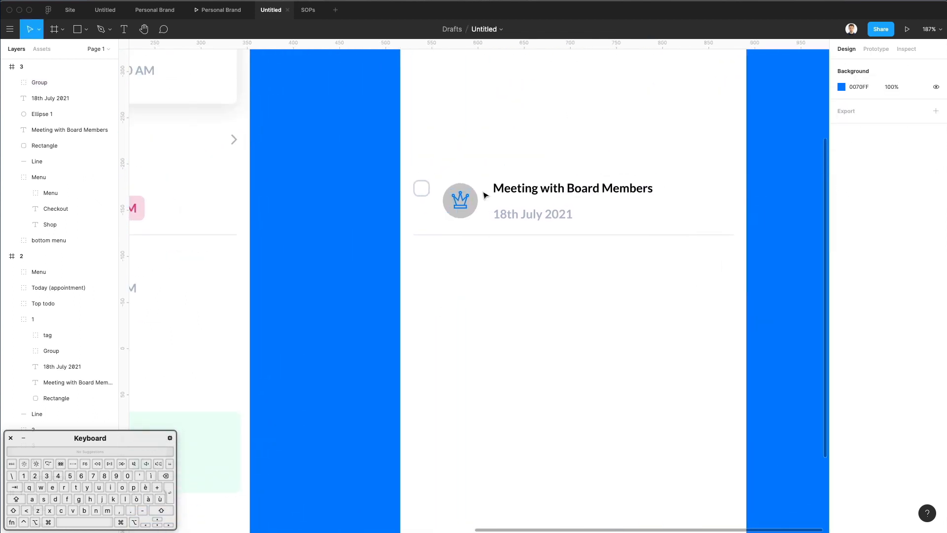
# Fill the circle behind the crown with the crown's blue, 0C79FB, and set its opacity to 10%
pyautogui.click(459, 195)
pyautogui.press('i')
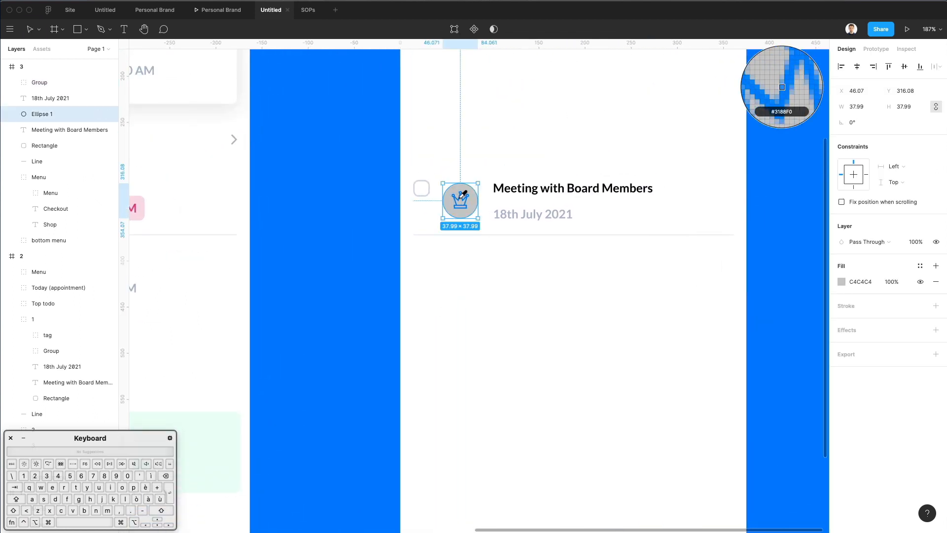
pyautogui.click(781, 86)
pyautogui.click(441, 137)
pyautogui.click(460, 196)
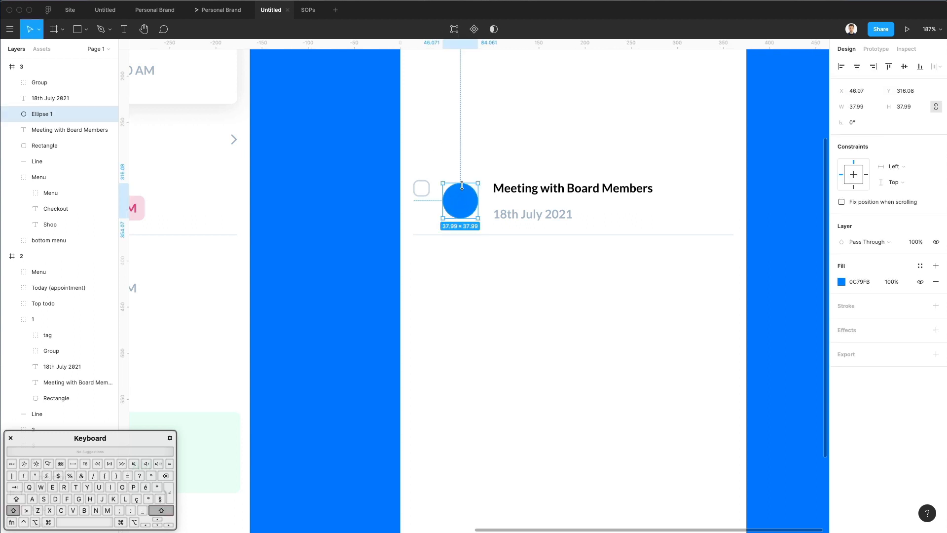
pyautogui.press('1')
pyautogui.click(450, 288)
# Scale the crown and its circle up together from their center to about 44 × 44
pyautogui.scroll(-3, 451, 288)
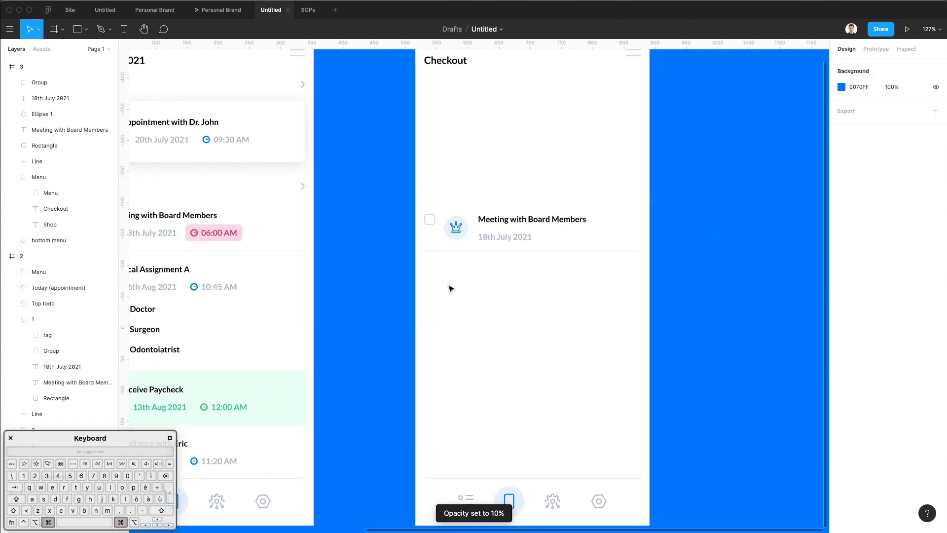
pyautogui.hscroll(-3, 451, 288)
pyautogui.scroll(1, 450, 288)
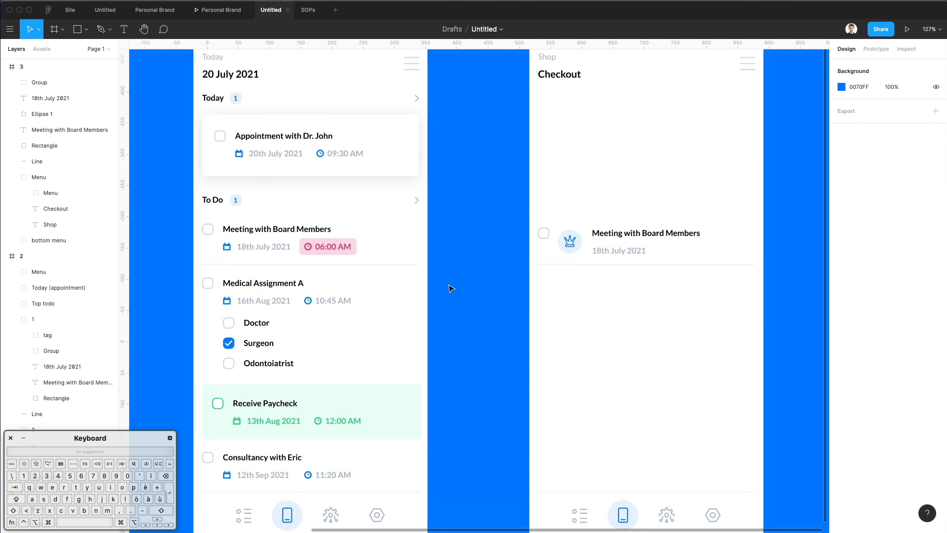
pyautogui.hscroll(2, 493, 286)
pyautogui.scroll(2, 493, 286)
pyautogui.scroll(3, 515, 276)
pyautogui.click(522, 330)
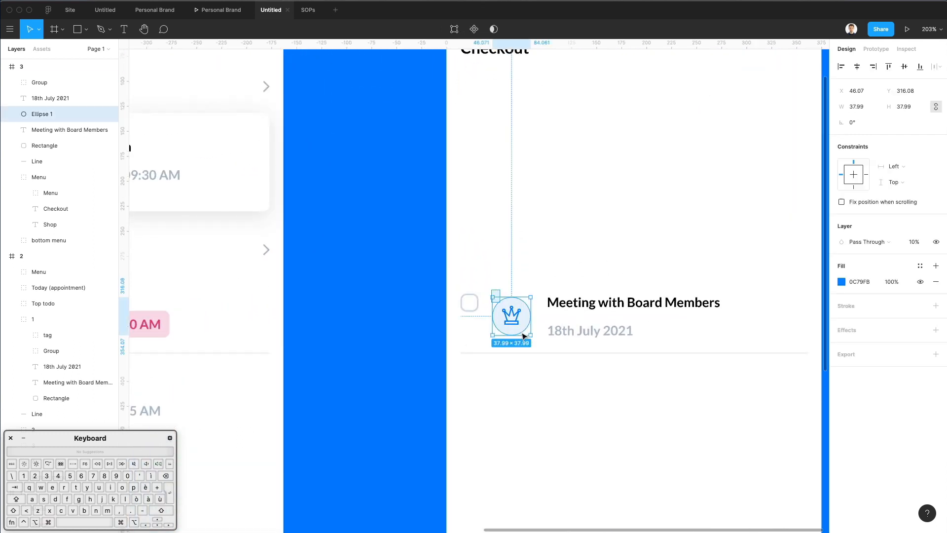
pyautogui.keyDown('shift'); pyautogui.click(515, 320); pyautogui.keyUp('shift')
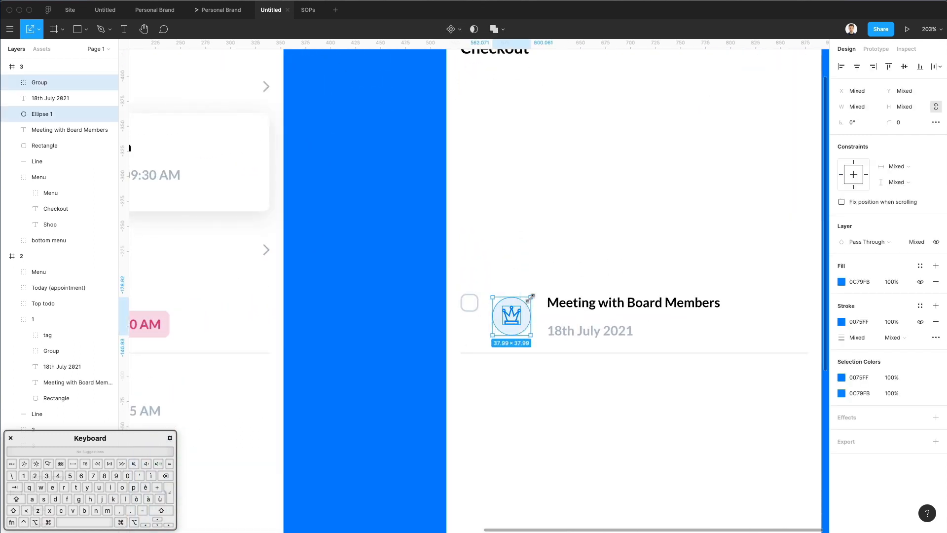
pyautogui.moveTo(530, 297); pyautogui.dragTo(532, 296)
pyautogui.click(541, 318)
pyautogui.click(524, 320)
pyautogui.keyDown('shift'); pyautogui.click(522, 329); pyautogui.keyUp('shift')
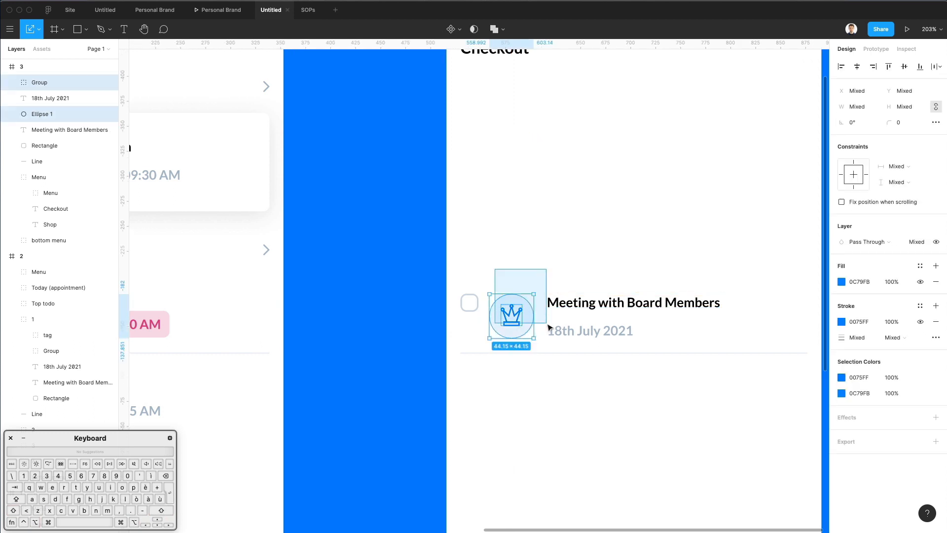
pyautogui.click(562, 278)
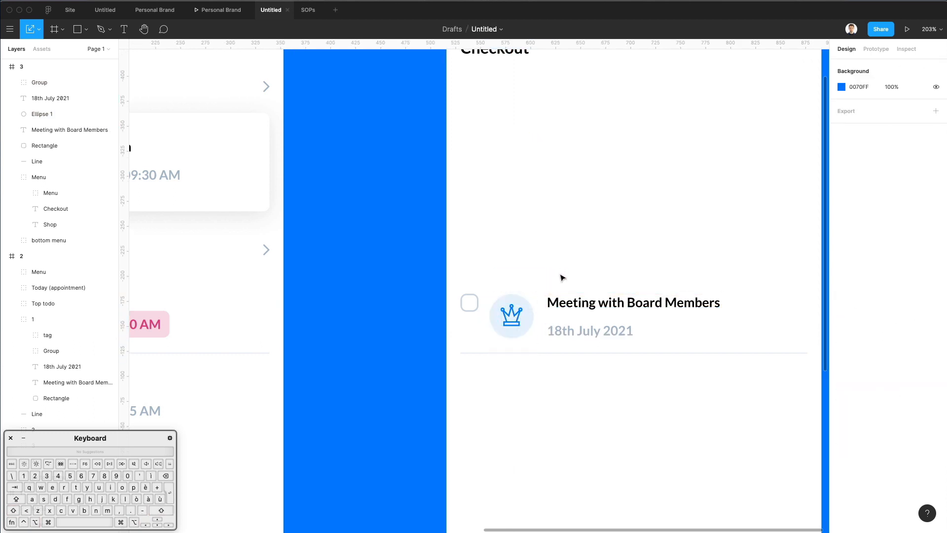
pyautogui.moveTo(479, 301); pyautogui.dragTo(479, 316)
pyautogui.press('super+z')
pyautogui.scroll(-5, 515, 286)
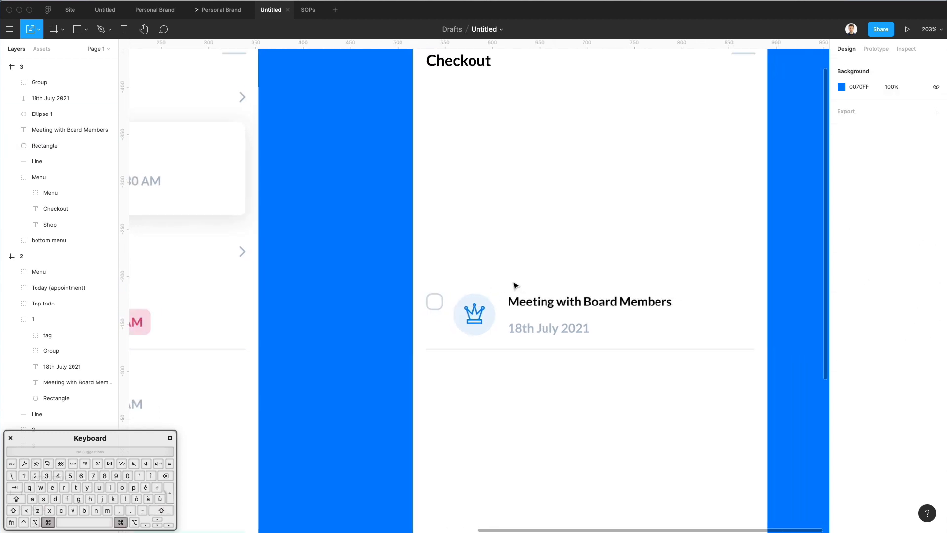
pyautogui.scroll(-3, 499, 275)
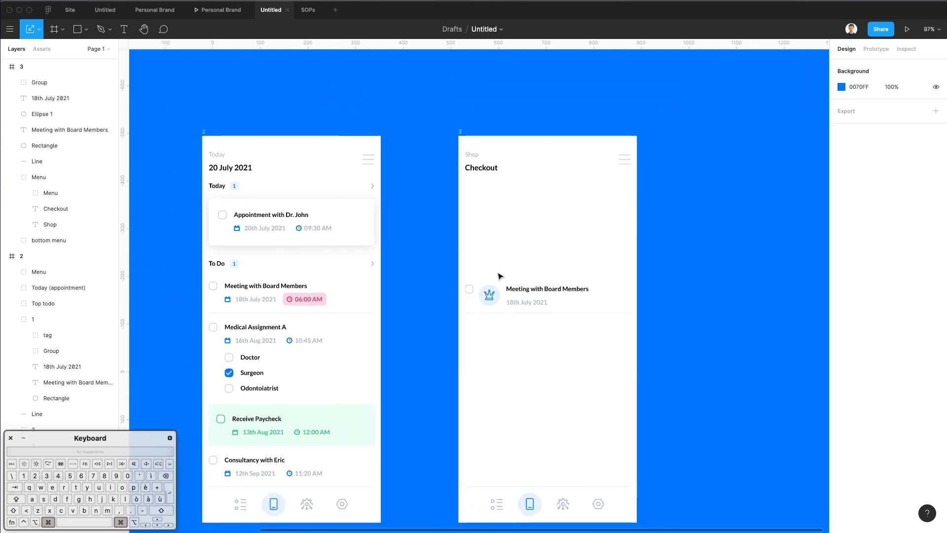
pyautogui.click(492, 289)
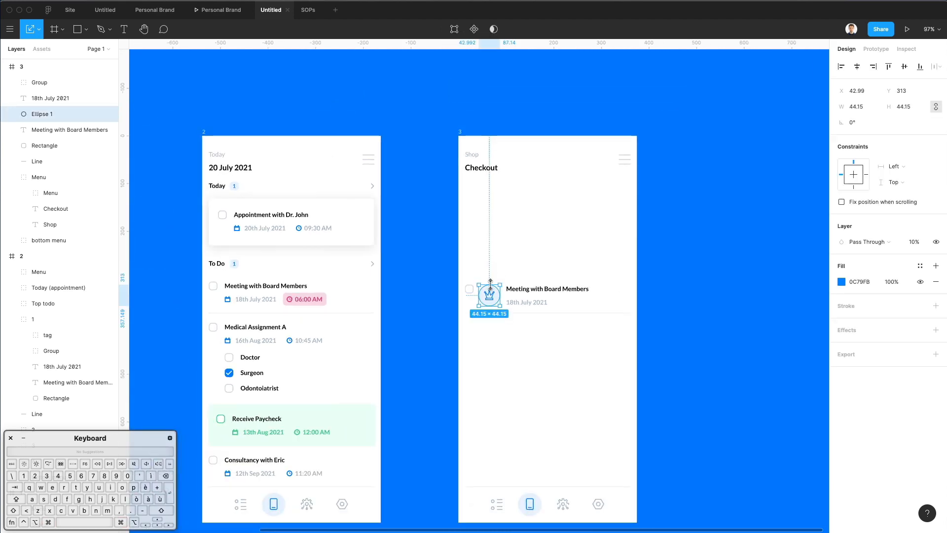
pyautogui.click(515, 267)
# Delete the date text beneath frame 3's item title
pyautogui.scroll(5, 513, 266)
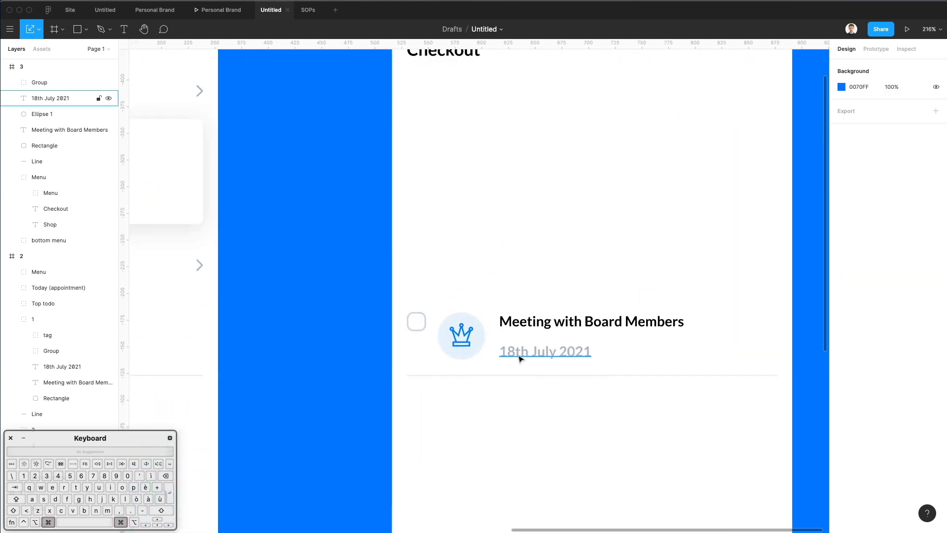
pyautogui.click(519, 358)
pyautogui.press('Delete')
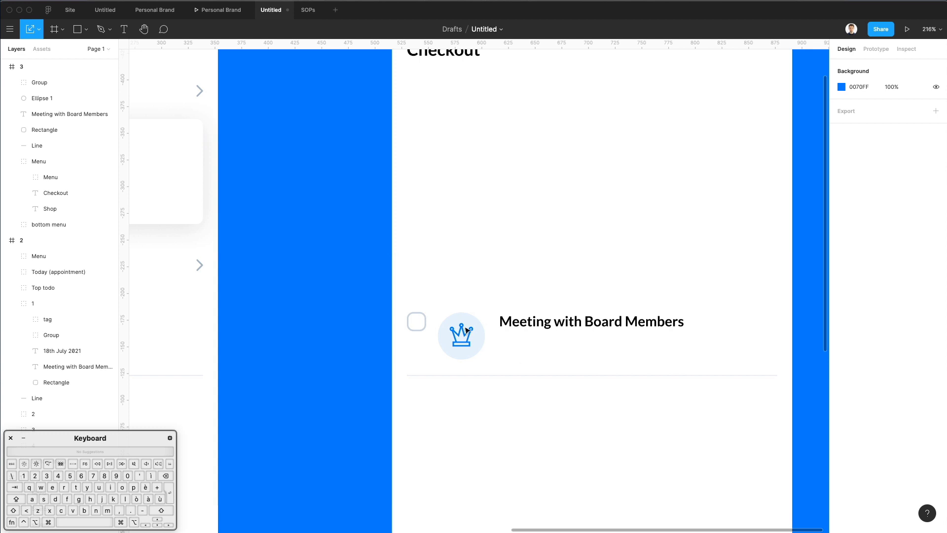
# Align the checkbox and item title with the crown circle's vertical center, and shift the title and circle slightly right
pyautogui.click(554, 323)
pyautogui.keyDown('shift'); pyautogui.click(416, 322); pyautogui.keyUp('shift')
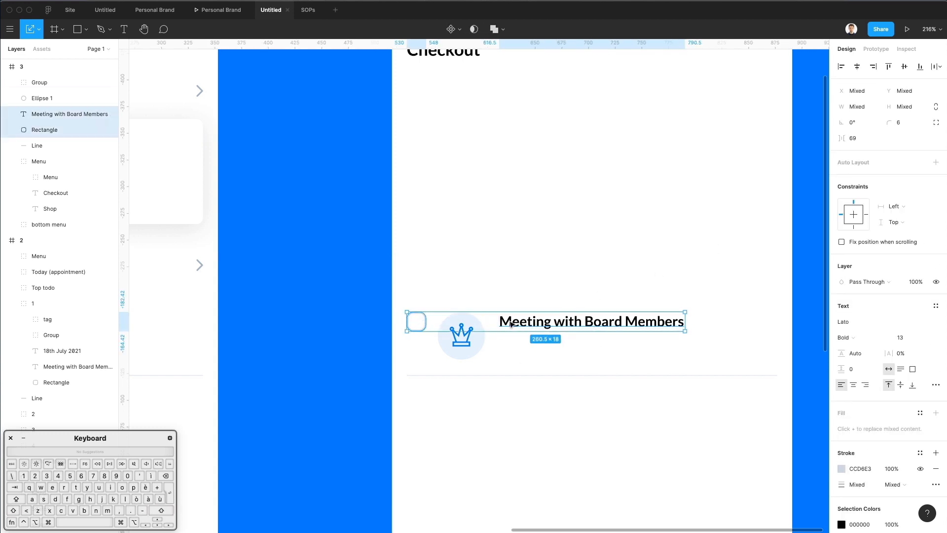
pyautogui.moveTo(511, 324); pyautogui.dragTo(523, 339)
pyautogui.click(529, 278)
pyautogui.moveTo(442, 296); pyautogui.dragTo(482, 355)
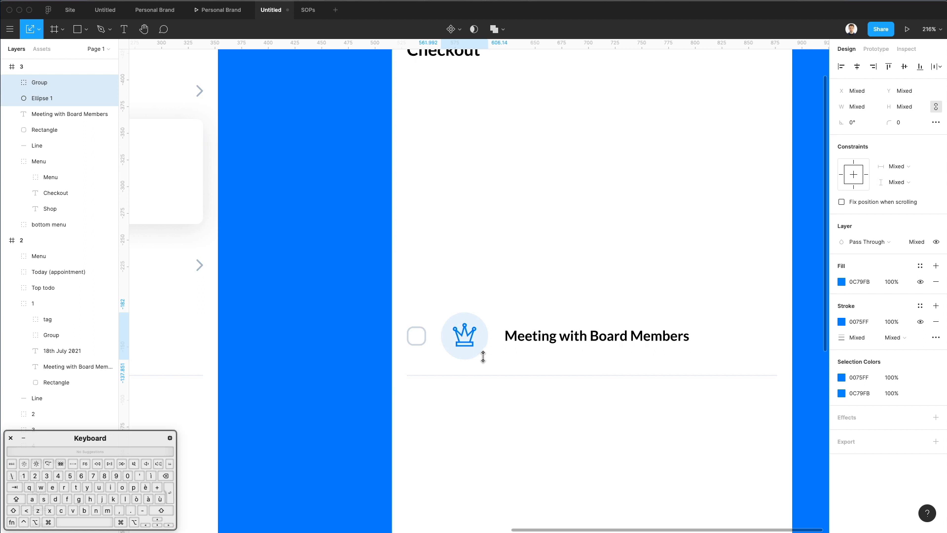
pyautogui.scroll(-5, 482, 277)
pyautogui.click(482, 276)
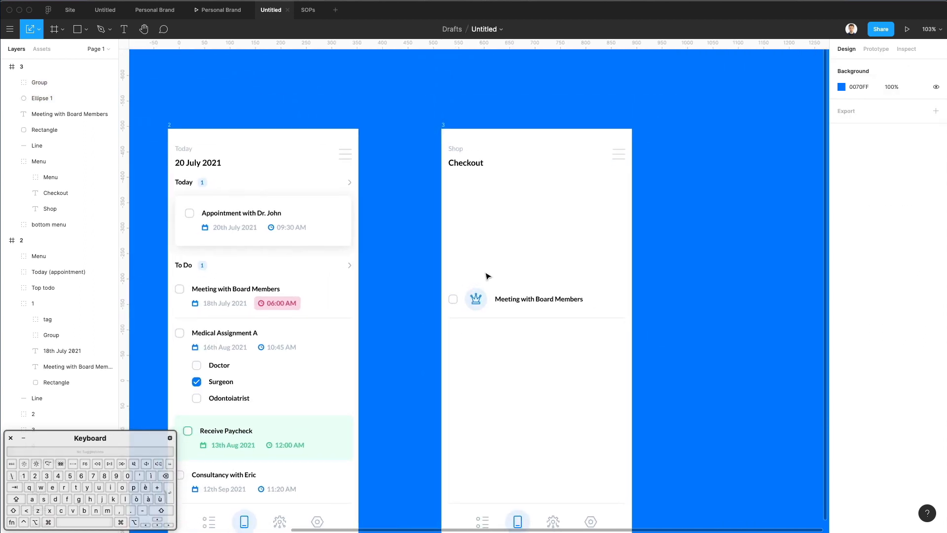
# Move the whole item row with its divider line up to just below the Checkout heading
pyautogui.moveTo(474, 277); pyautogui.dragTo(606, 353)
pyautogui.moveTo(549, 304); pyautogui.dragTo(548, 208)
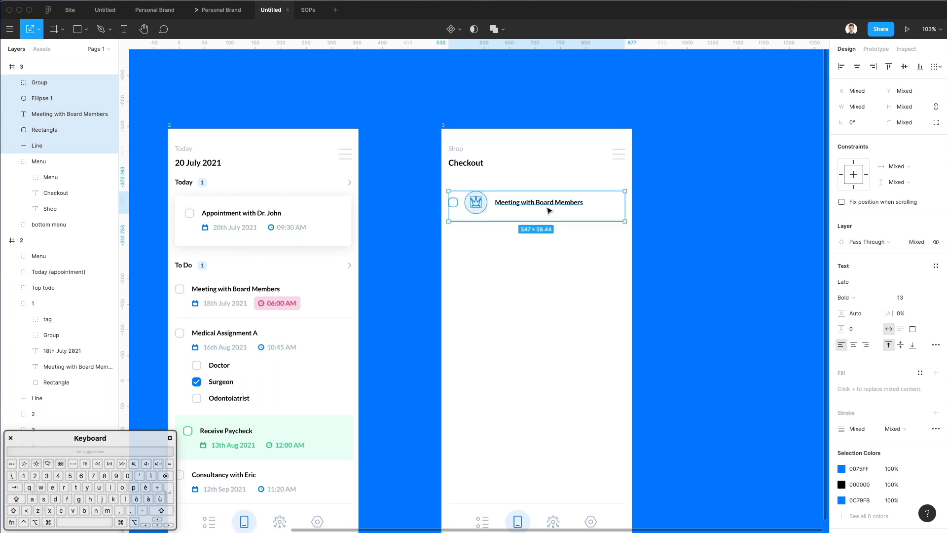
pyautogui.click(551, 229)
# Duplicate the item title, change the copy to $57 and place it at the row's right end, above the divider's end
pyautogui.moveTo(445, 197); pyautogui.dragTo(567, 195)
pyautogui.click(570, 247)
pyautogui.press('shift')
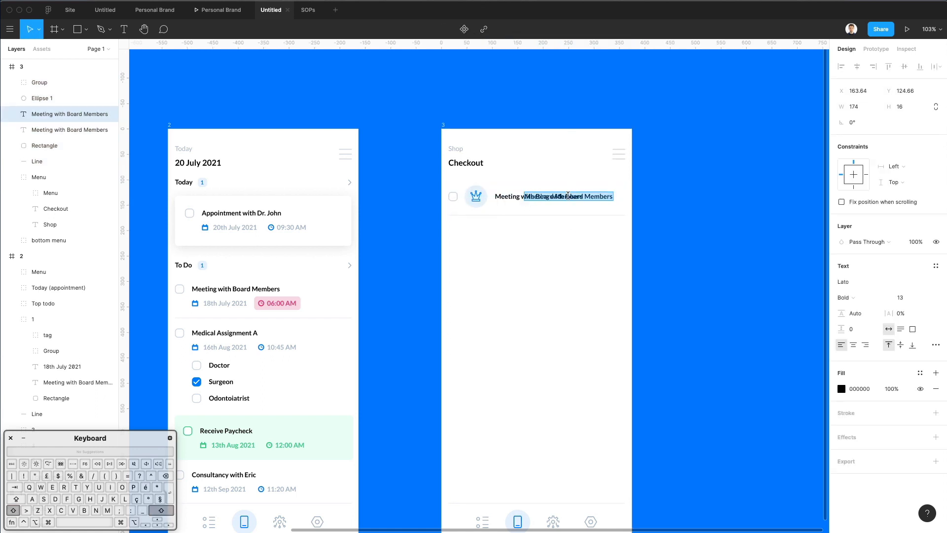
pyautogui.write('$57')
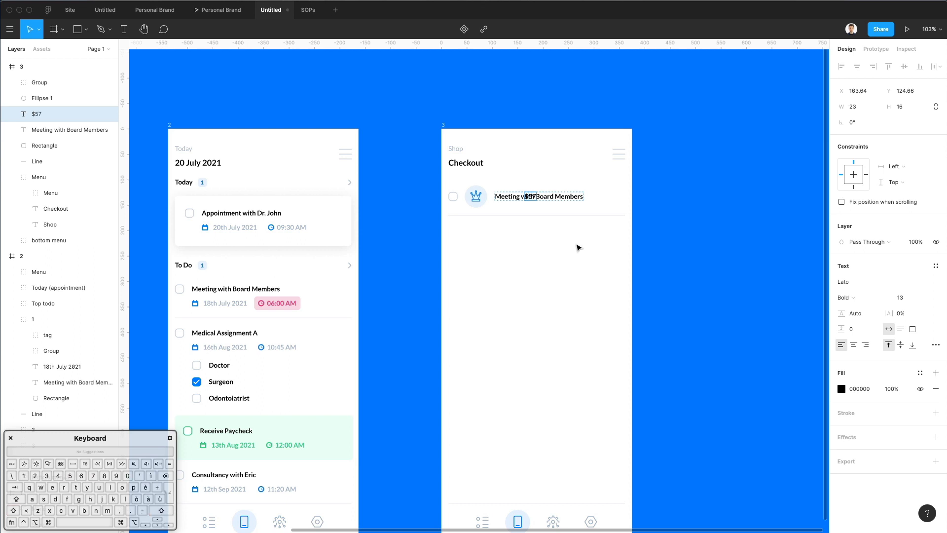
pyautogui.scroll(-1, 527, 197)
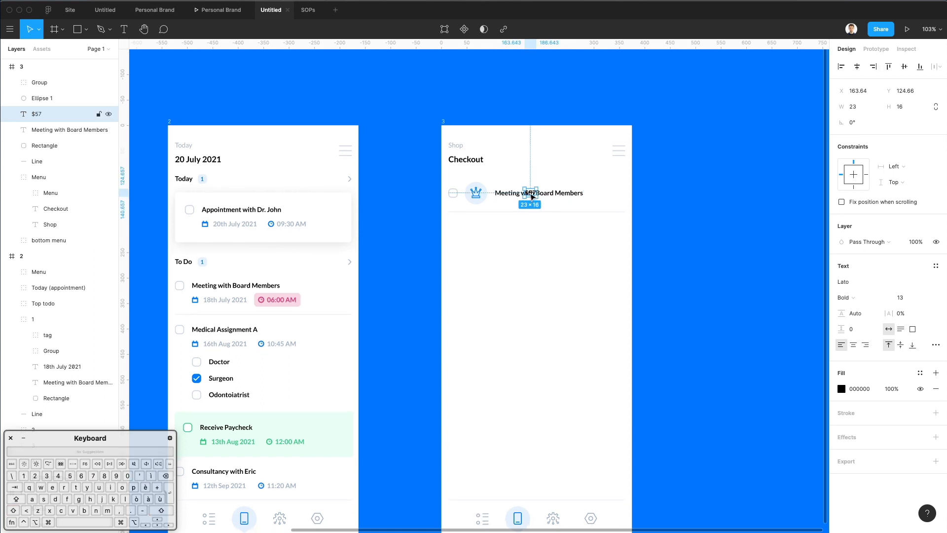
pyautogui.moveTo(531, 197); pyautogui.dragTo(618, 196)
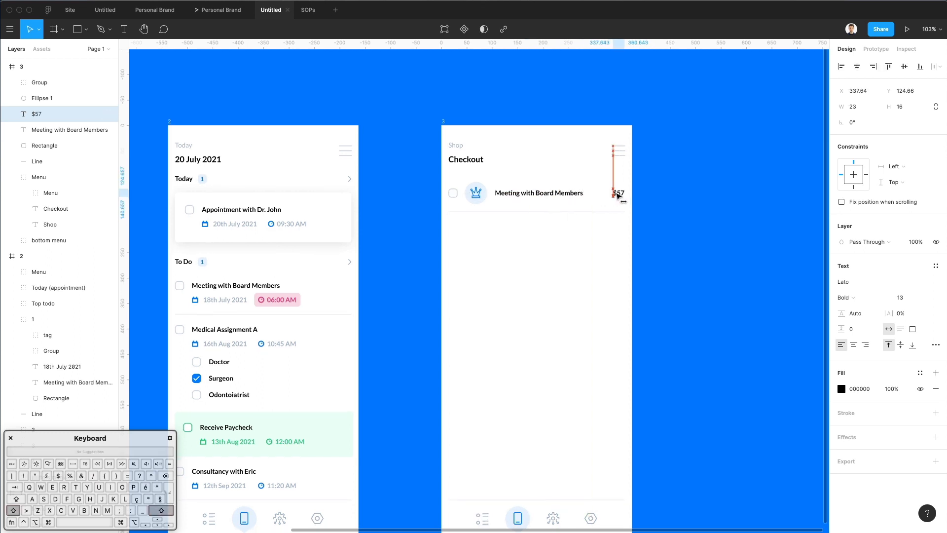
pyautogui.click(581, 262)
# Recolor the $57 price with the green 25CC85 sampled from the Receive Paycheck item on the to-do screen
pyautogui.scroll(5, 555, 199)
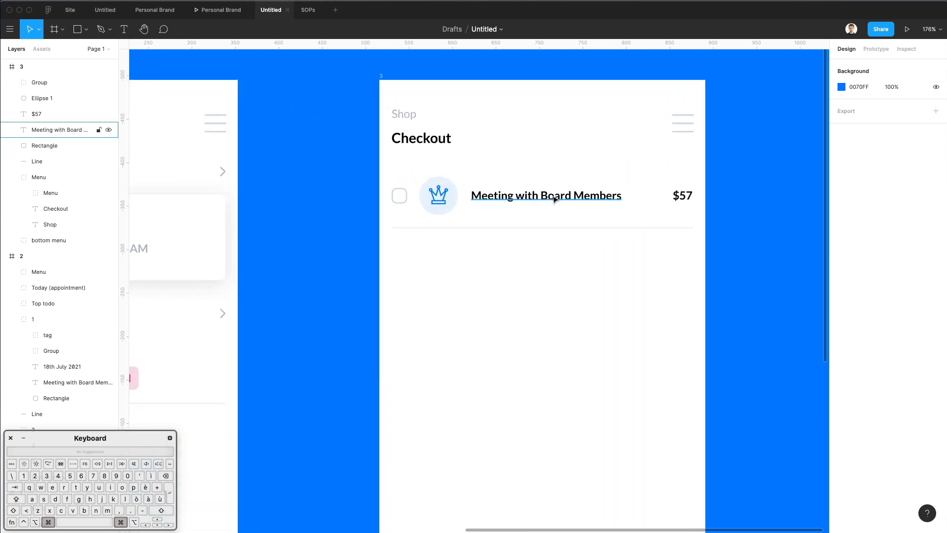
pyautogui.scroll(-3, 554, 200)
pyautogui.hscroll(-2, 554, 195)
pyautogui.click(554, 195)
pyautogui.hscroll(-5, 419, 251)
pyautogui.scroll(-2, 419, 252)
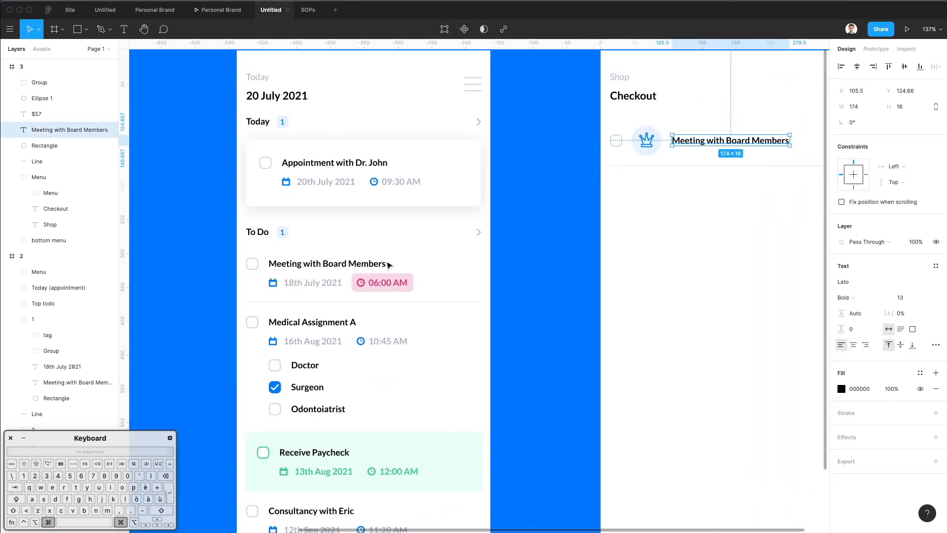
pyautogui.hscroll(4, 642, 209)
pyautogui.click(704, 140)
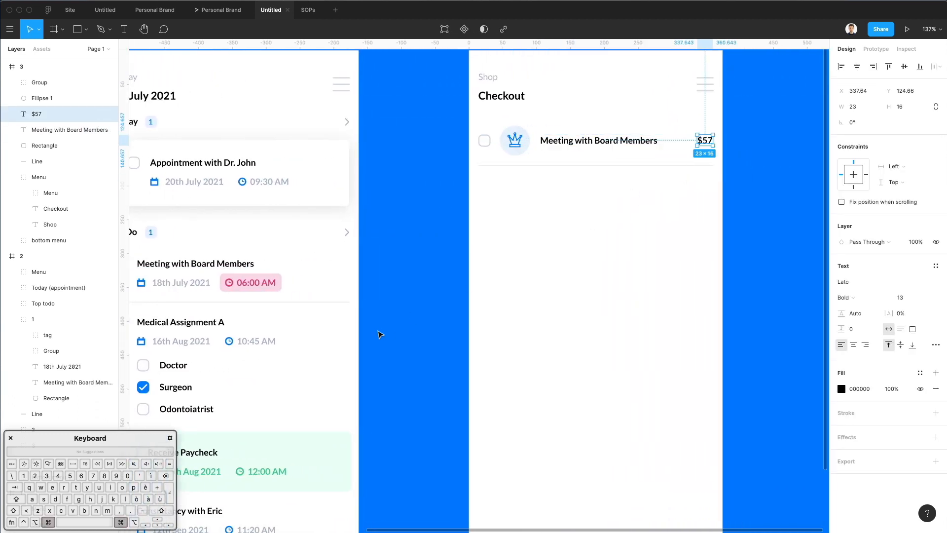
pyautogui.scroll(-3, 379, 333)
pyautogui.scroll(-5, 353, 343)
pyautogui.hscroll(-4, 353, 342)
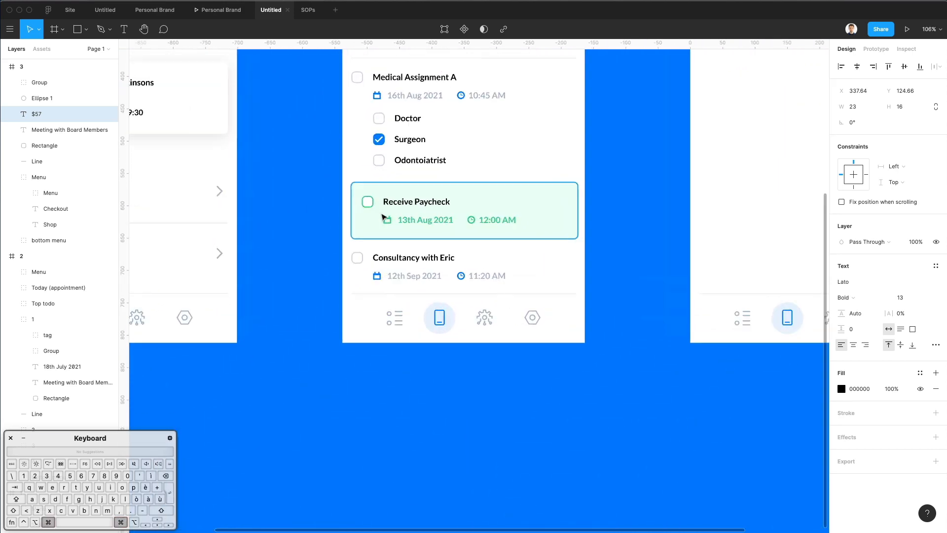
pyautogui.scroll(5, 384, 217)
pyautogui.press('i')
pyautogui.click(476, 262)
pyautogui.scroll(-2, 475, 263)
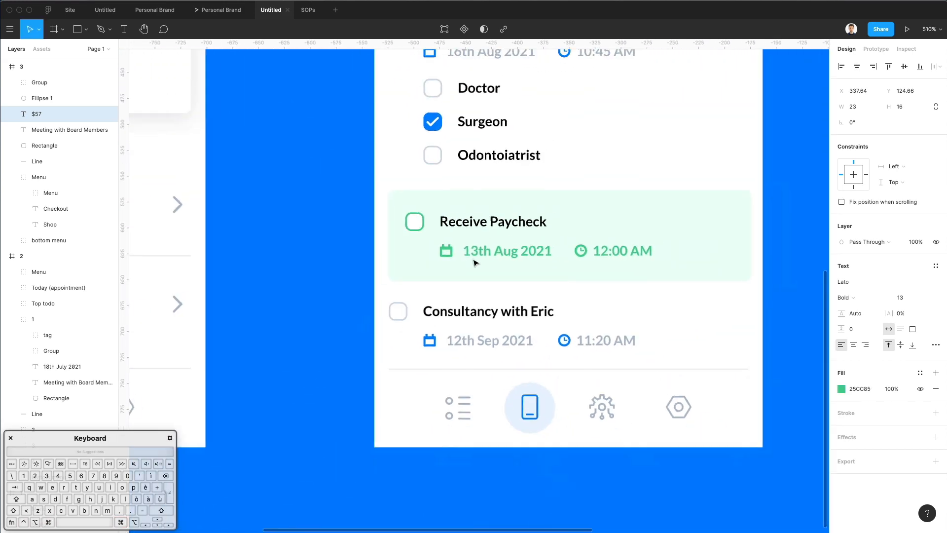
pyautogui.hotkey('shift', '2')
pyautogui.click(551, 258)
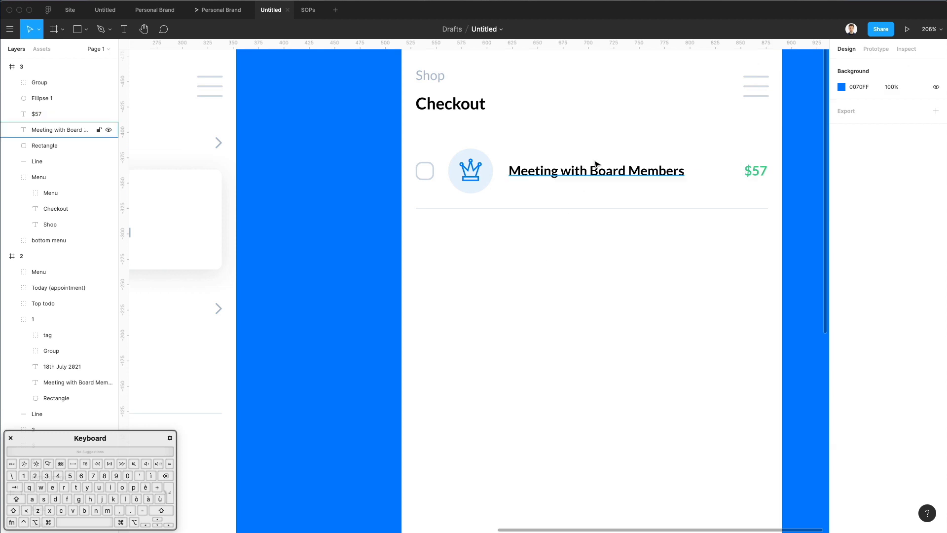
pyautogui.click(594, 170)
pyautogui.scroll(-3, 594, 175)
pyautogui.hscroll(1, 594, 178)
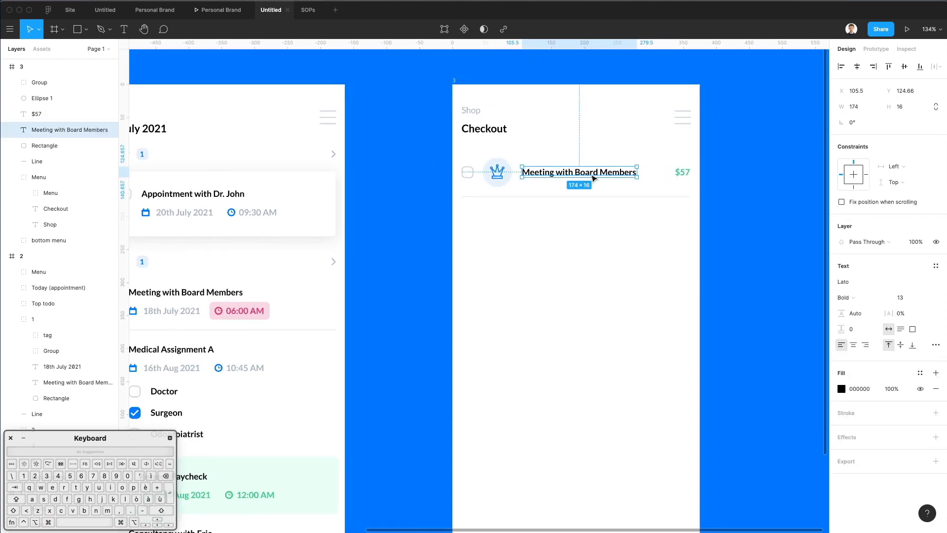
pyautogui.hscroll(-1, 578, 230)
pyautogui.scroll(-1, 578, 230)
pyautogui.click(578, 229)
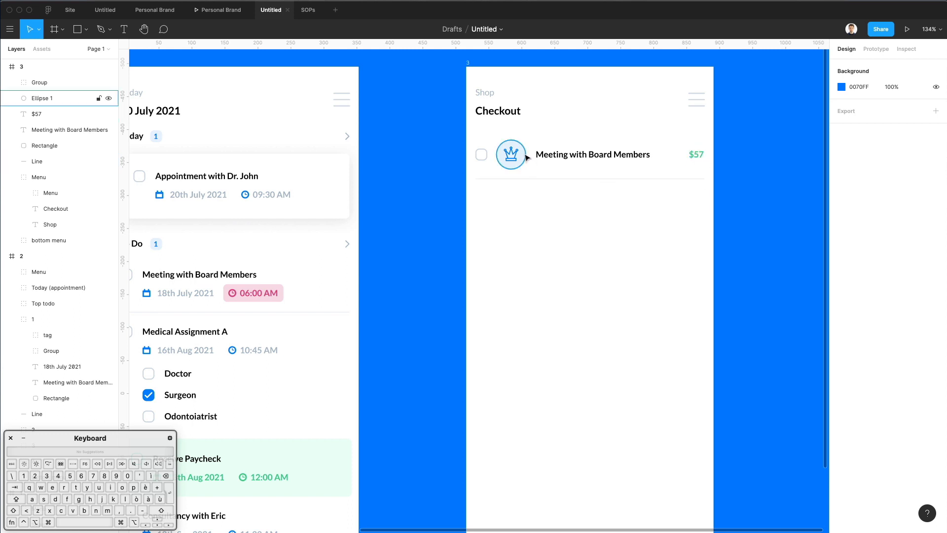
pyautogui.click(513, 156)
pyautogui.scroll(-3, 513, 157)
pyautogui.scroll(-2, 513, 157)
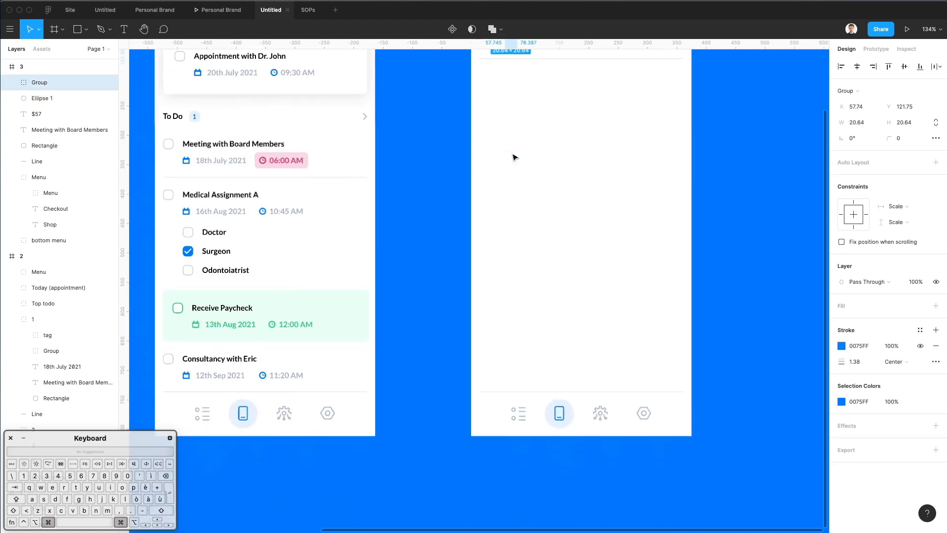
pyautogui.scroll(4, 528, 158)
pyautogui.click(524, 182)
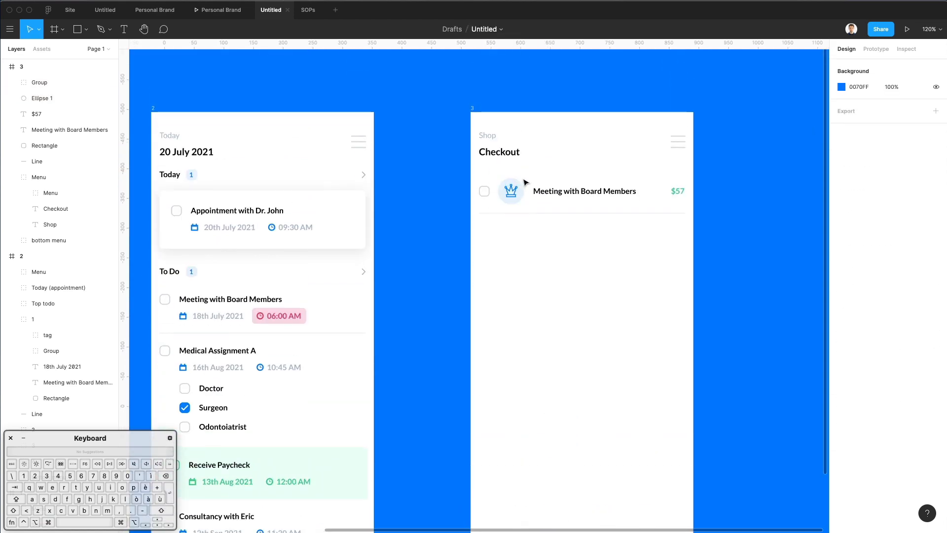
# Change the crown circle's fill to white FFFFFF and give it a 1 px inside stroke in black 000000
pyautogui.click(519, 182)
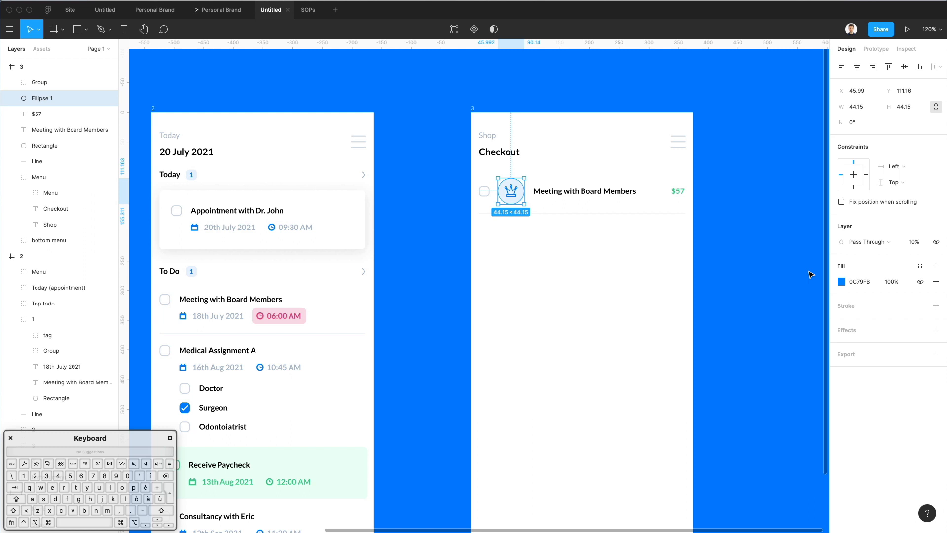
pyautogui.click(841, 282)
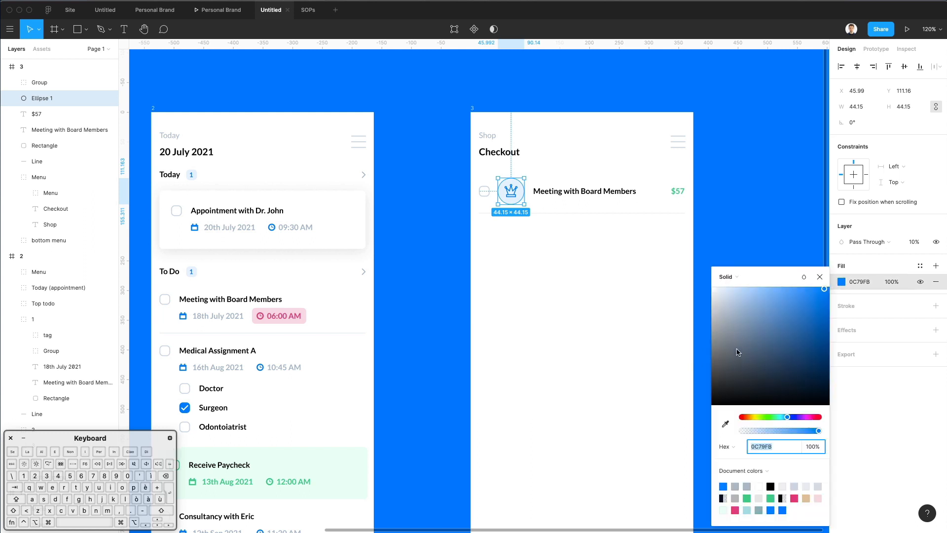
pyautogui.click(851, 307)
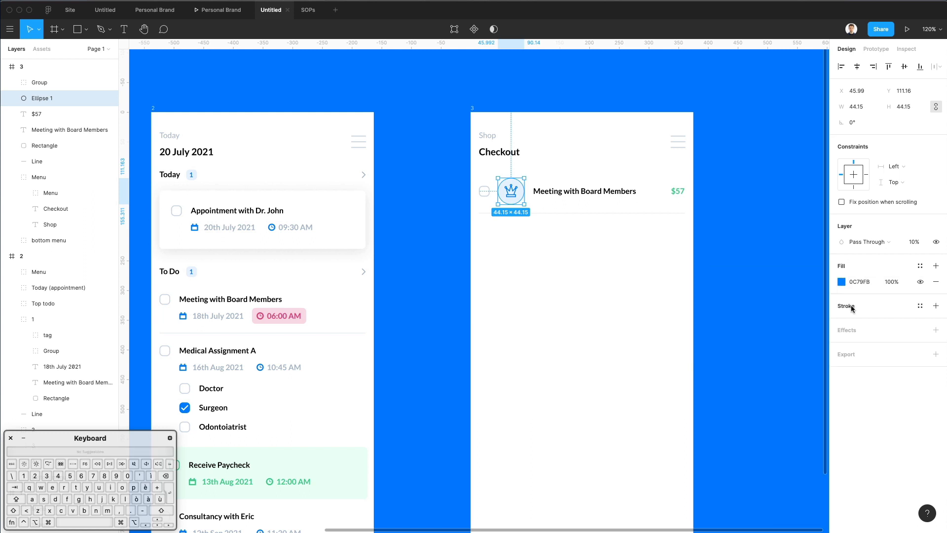
pyautogui.click(849, 306)
pyautogui.click(841, 283)
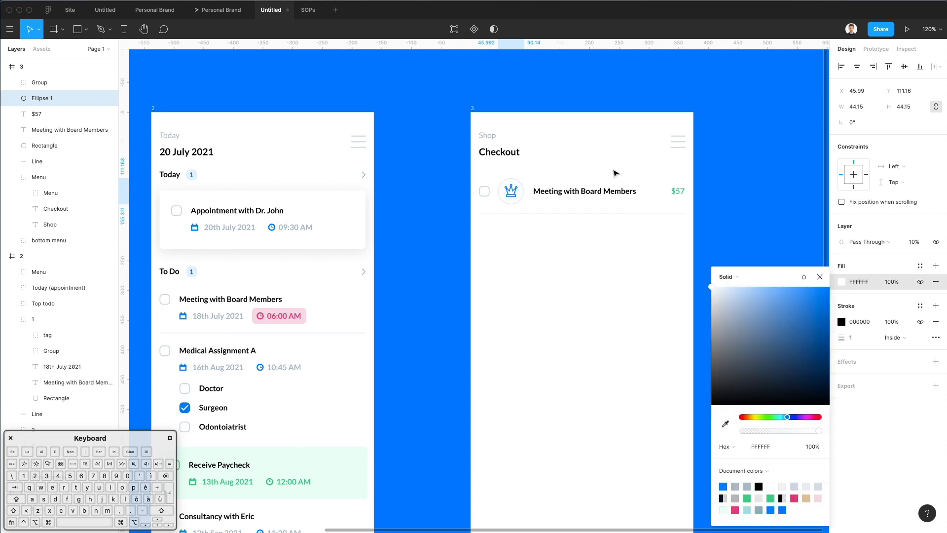
pyautogui.click(546, 227)
# Recolor the crown icon's stroke with the grey A5B4C6 sampled from the list icon in the bottom menu
pyautogui.click(513, 193)
pyautogui.scroll(-10, 539, 245)
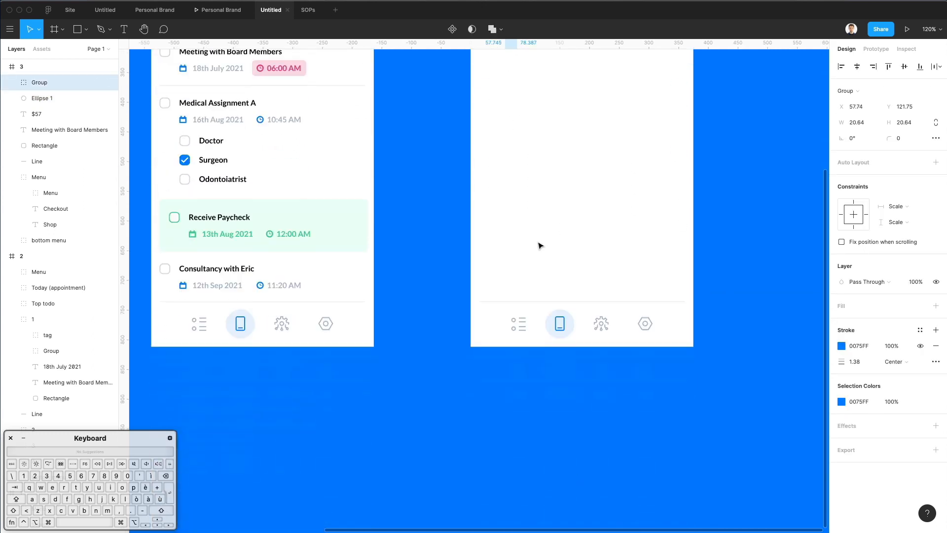
pyautogui.scroll(5, 482, 294)
pyautogui.press('i')
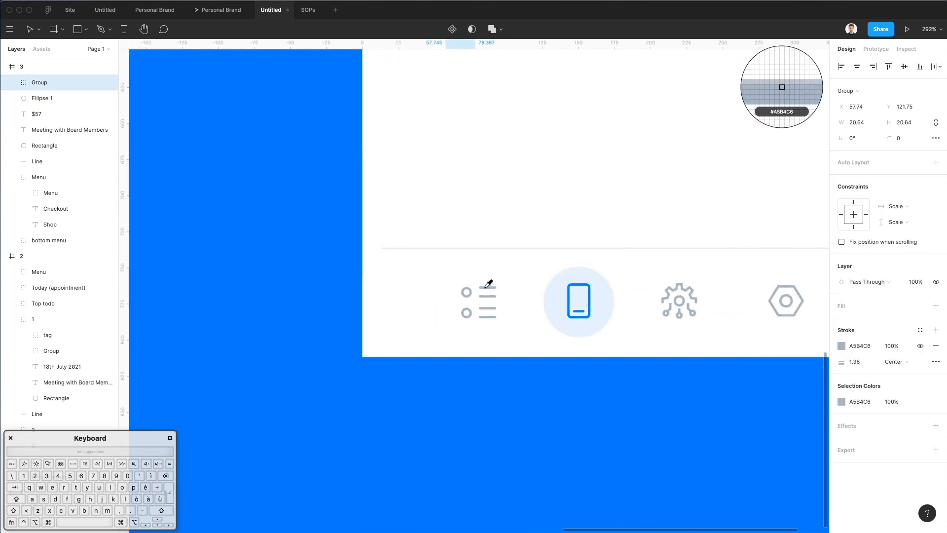
pyautogui.click(466, 301)
pyautogui.scroll(-3, 579, 176)
pyautogui.scroll(10, 579, 176)
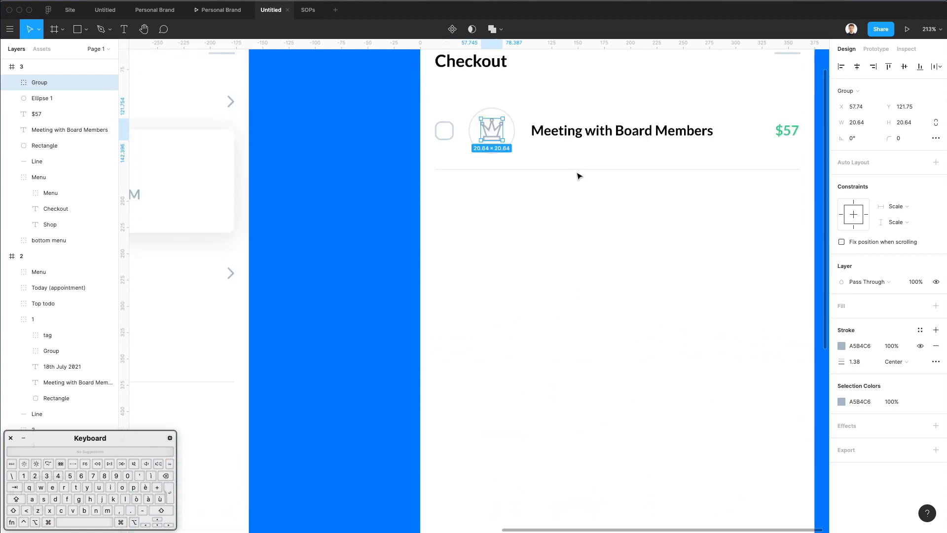
pyautogui.scroll(3, 578, 173)
pyautogui.scroll(-5, 587, 199)
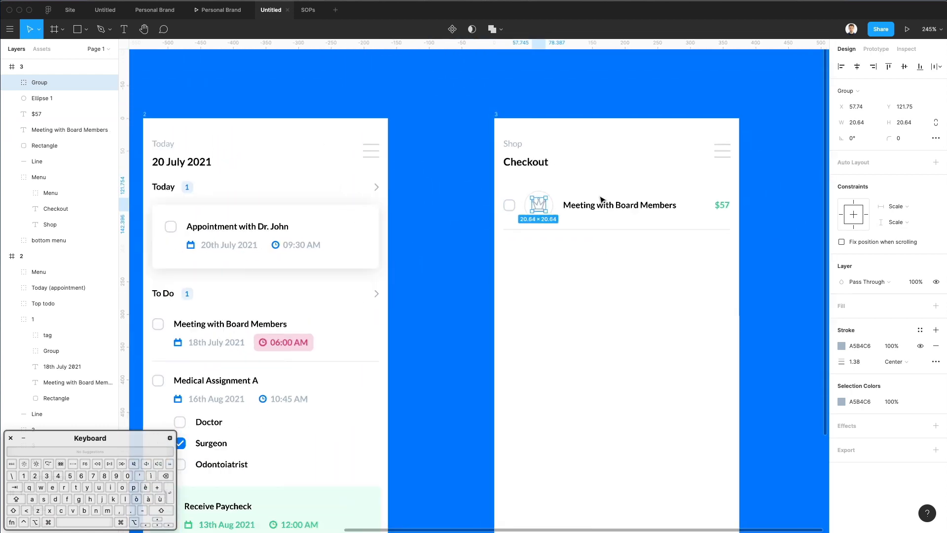
# Replace the item title Meeting with Board Members on the Checkout screen with VIP Membership
pyautogui.click(604, 203)
pyautogui.doubleClick(604, 205)
pyautogui.press('shift')
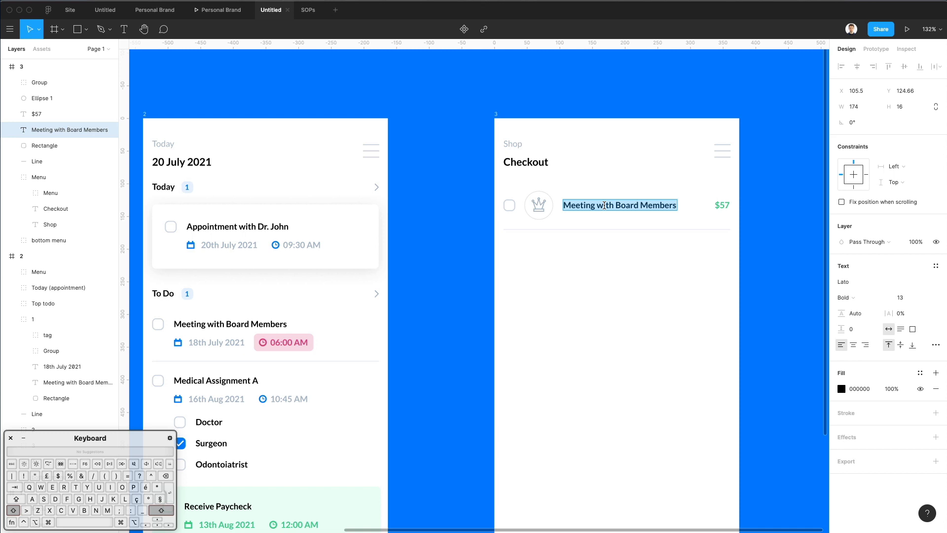
pyautogui.write('VIP Membership')
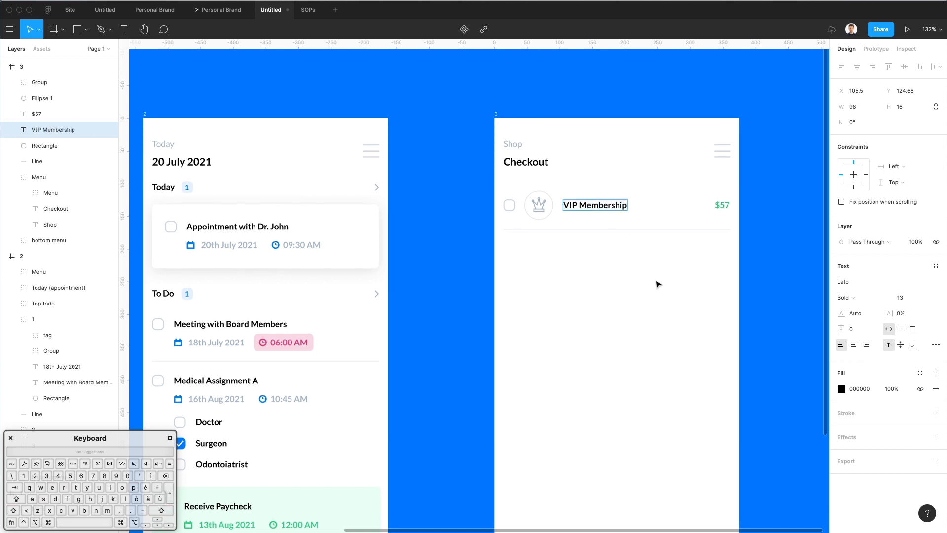
pyautogui.press('Escape')
pyautogui.press('Escape')
# Right-align the VIP Membership row's price text and change its copy to $197
pyautogui.hscroll(5, 660, 289)
pyautogui.doubleClick(630, 200)
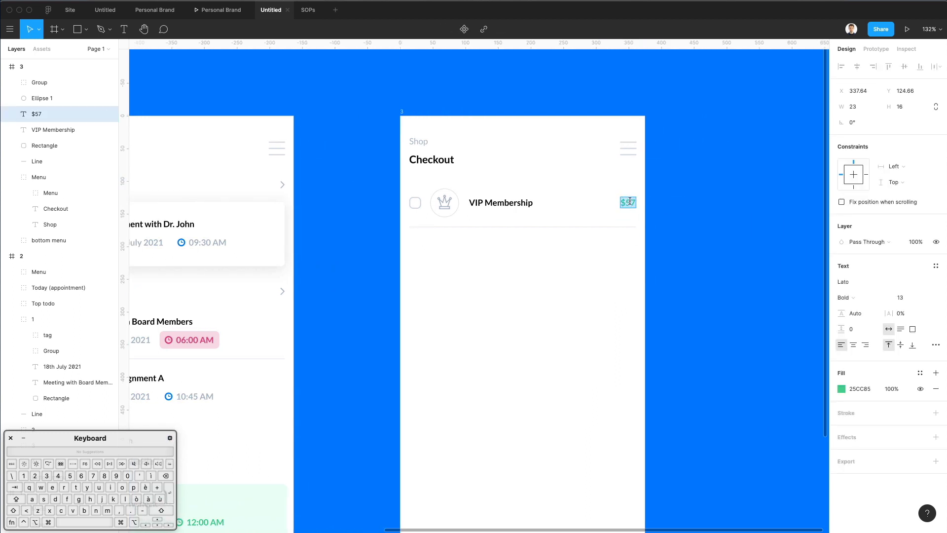
pyautogui.press('Escape')
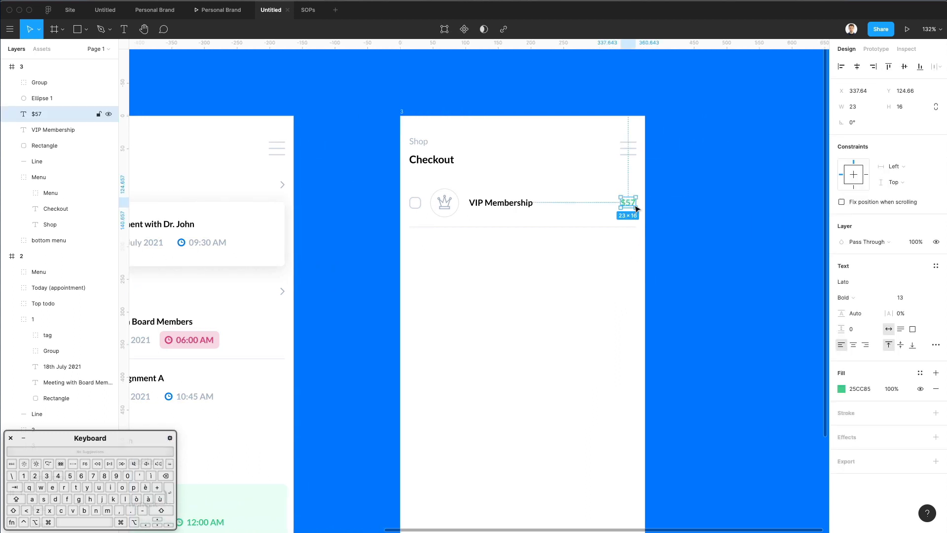
pyautogui.click(865, 345)
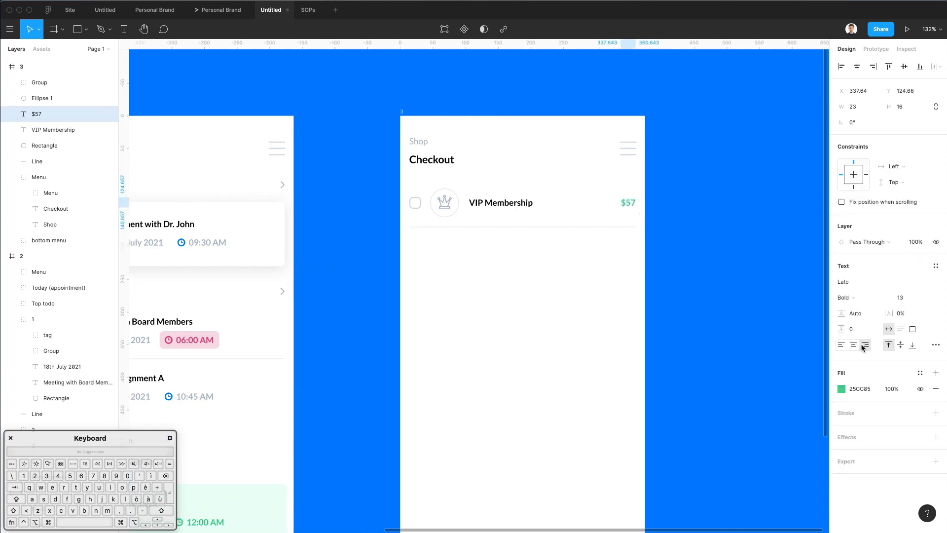
pyautogui.click(643, 261)
pyautogui.doubleClick(626, 200)
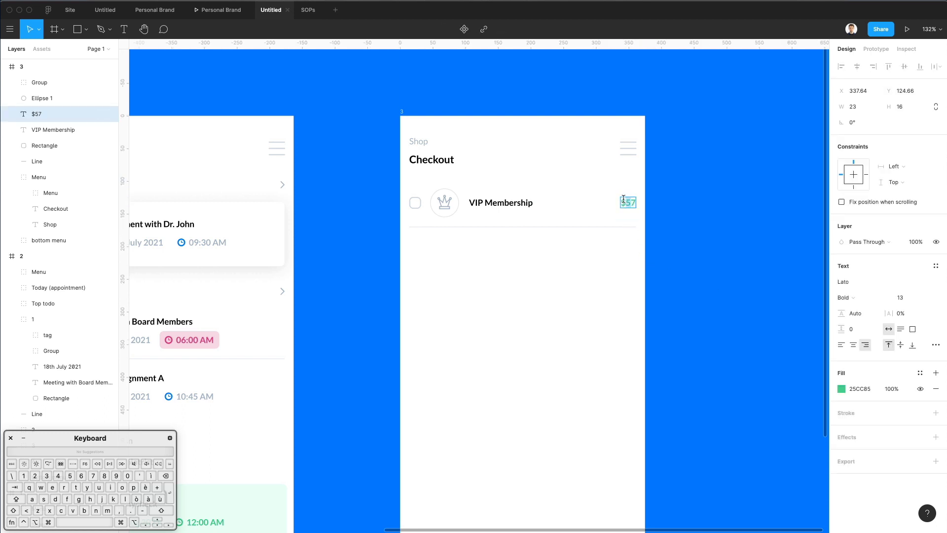
pyautogui.click(628, 271)
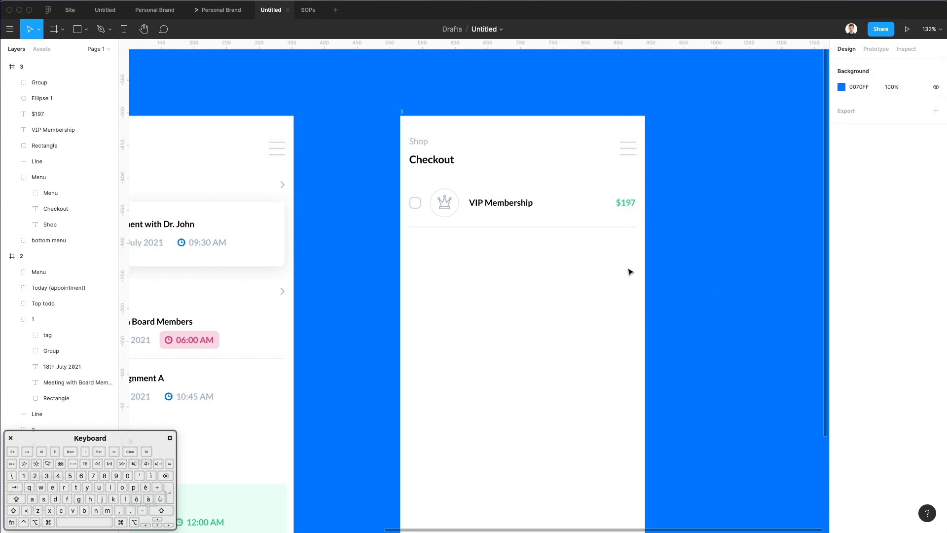
# Try the grey A5B4C6 sampled from the 18th July 2021 date on the $197 price, and undo it
pyautogui.click(623, 204)
pyautogui.scroll(-5, 624, 203)
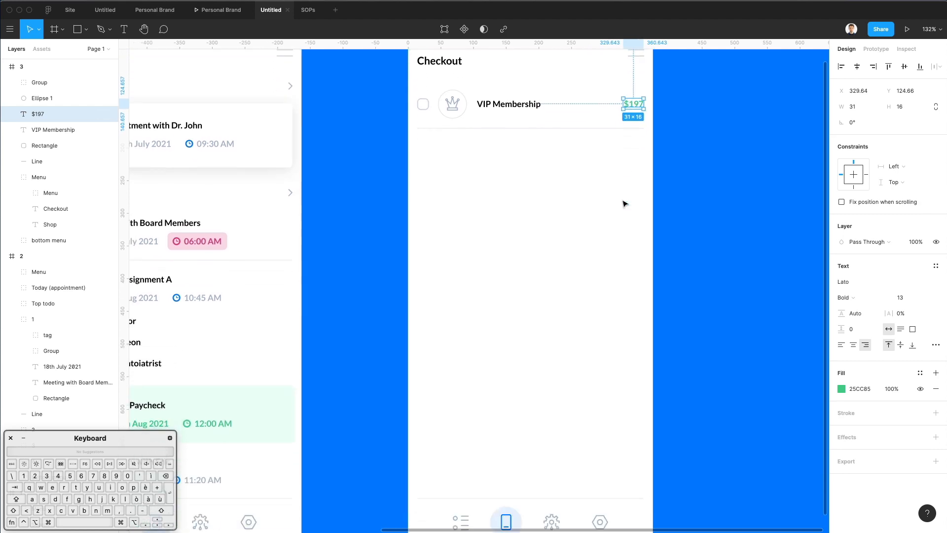
pyautogui.hscroll(-8, 530, 225)
pyautogui.scroll(3, 332, 242)
pyautogui.press('i')
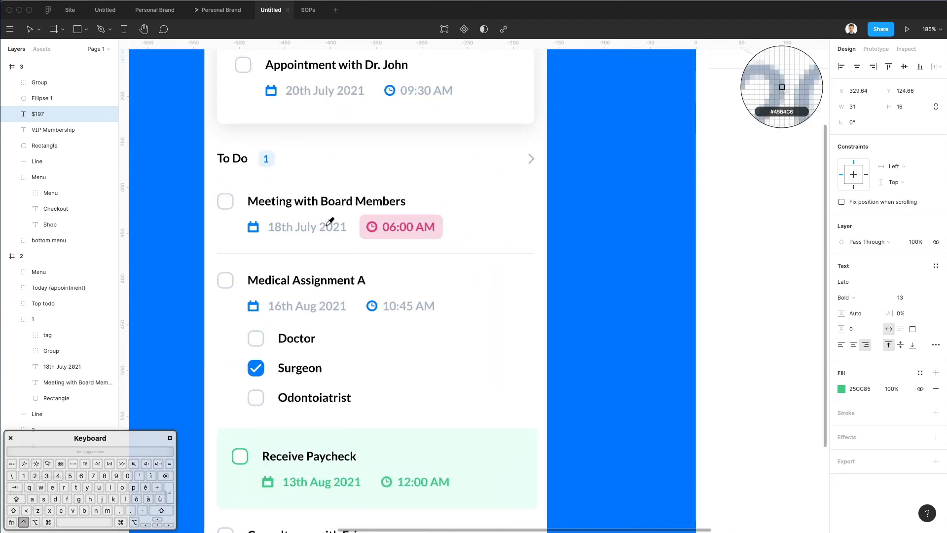
pyautogui.click(331, 221)
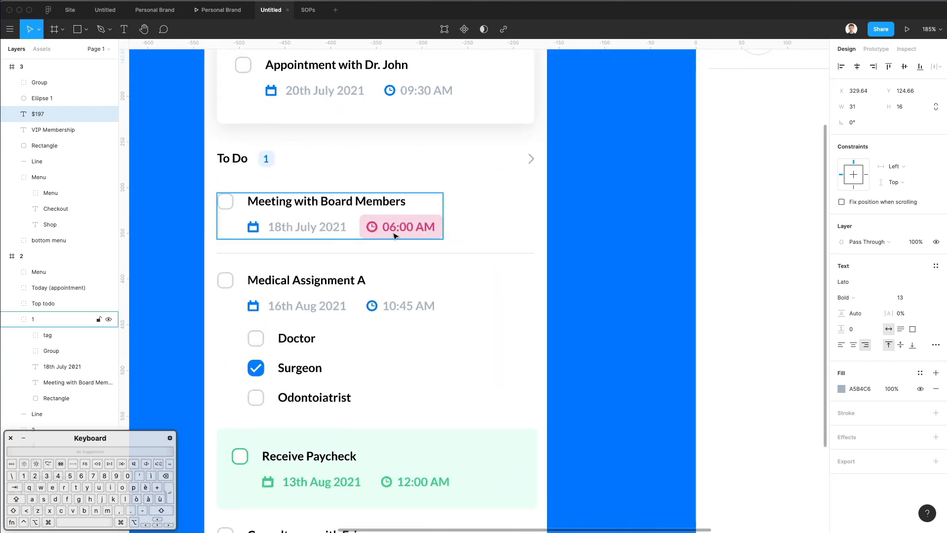
pyautogui.scroll(-2, 507, 245)
pyautogui.hscroll(6, 507, 245)
pyautogui.click(507, 245)
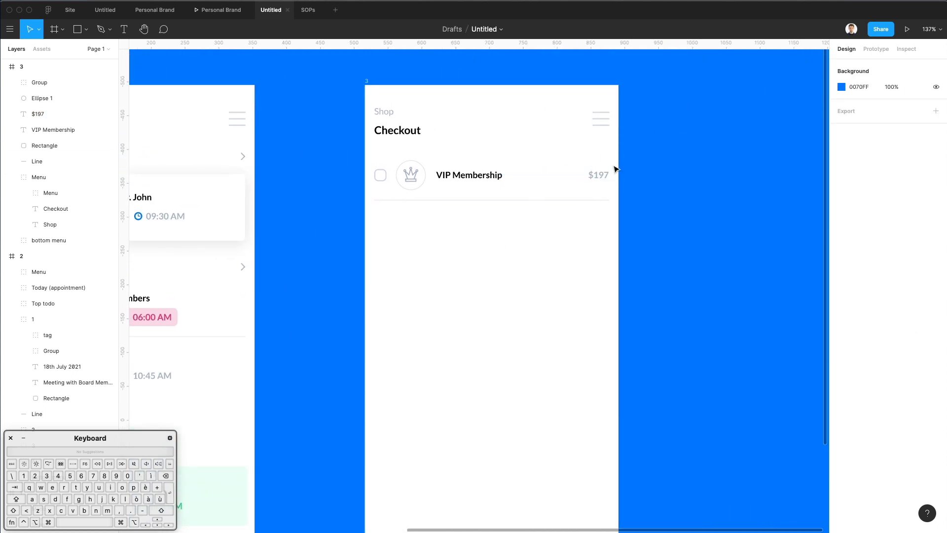
pyautogui.hotkey('ctrl', 'z')
pyautogui.click(657, 178)
# Group the whole VIP Membership row with its divider line and name the group 1
pyautogui.moveTo(337, 157); pyautogui.dragTo(664, 251)
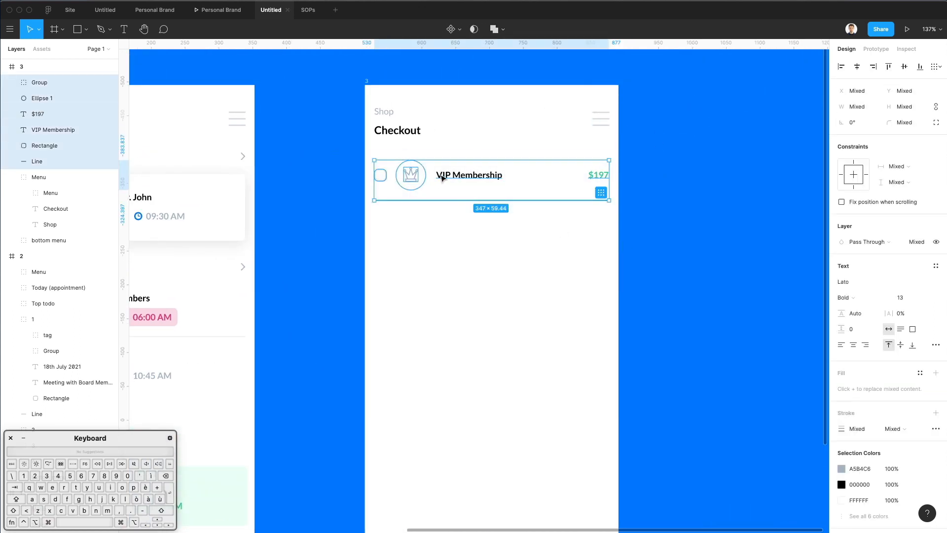
pyautogui.press('super+g')
pyautogui.press('super+r')
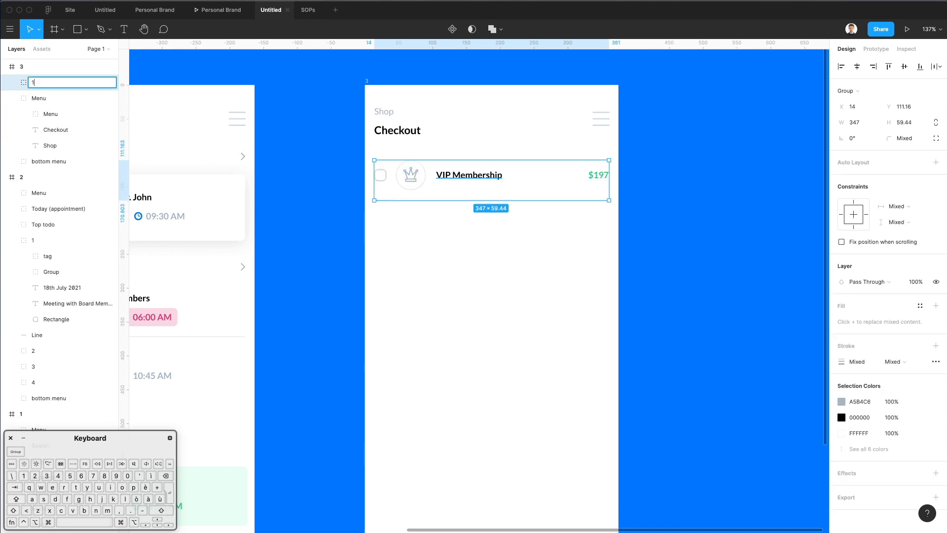
pyautogui.press('Return')
# Duplicate the row group directly below itself and repeat the copy down to the bottom menu, for eight rows in total
pyautogui.click(492, 207)
pyautogui.moveTo(482, 182); pyautogui.dragTo(486, 231)
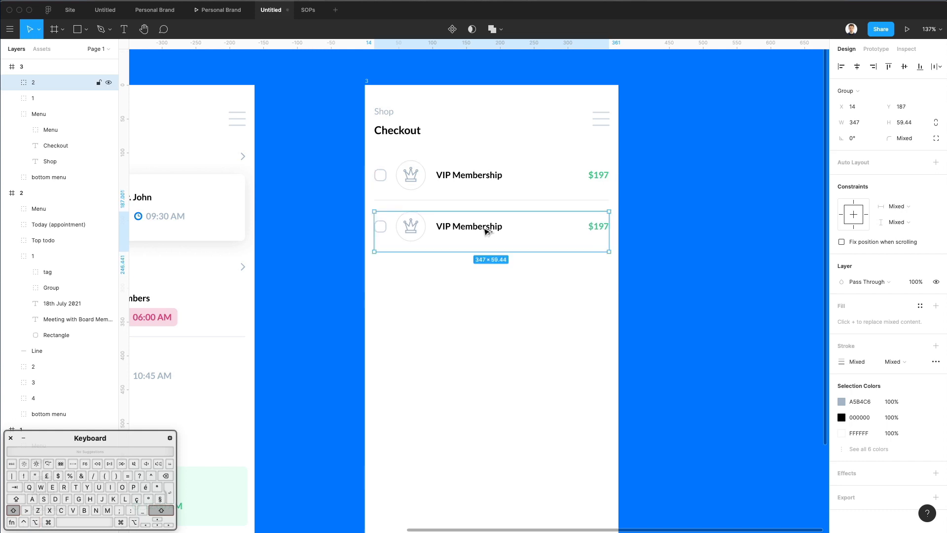
pyautogui.press('super+d')
pyautogui.press('super+d')
pyautogui.press('super+d')
pyautogui.press('super+d')
pyautogui.press('super+d')
pyautogui.press('super+d')
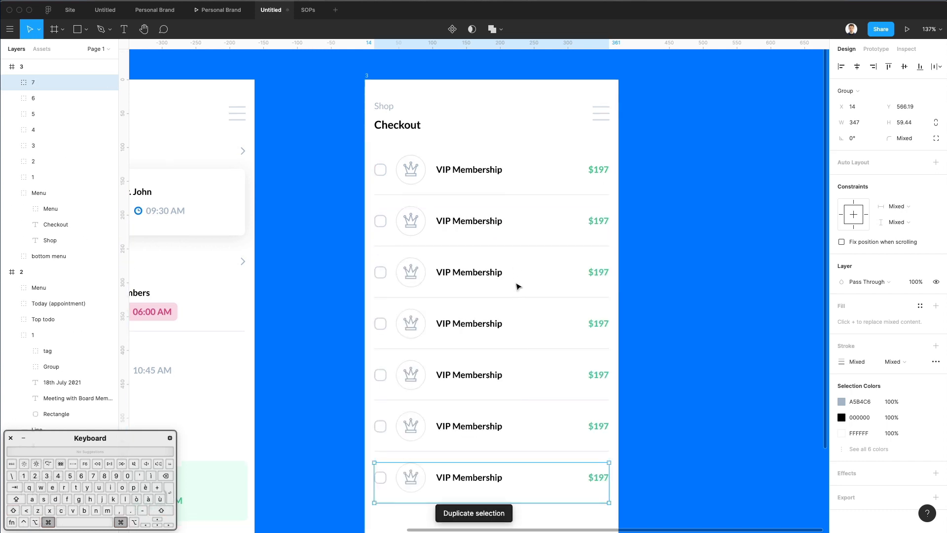
pyautogui.scroll(-5, 517, 286)
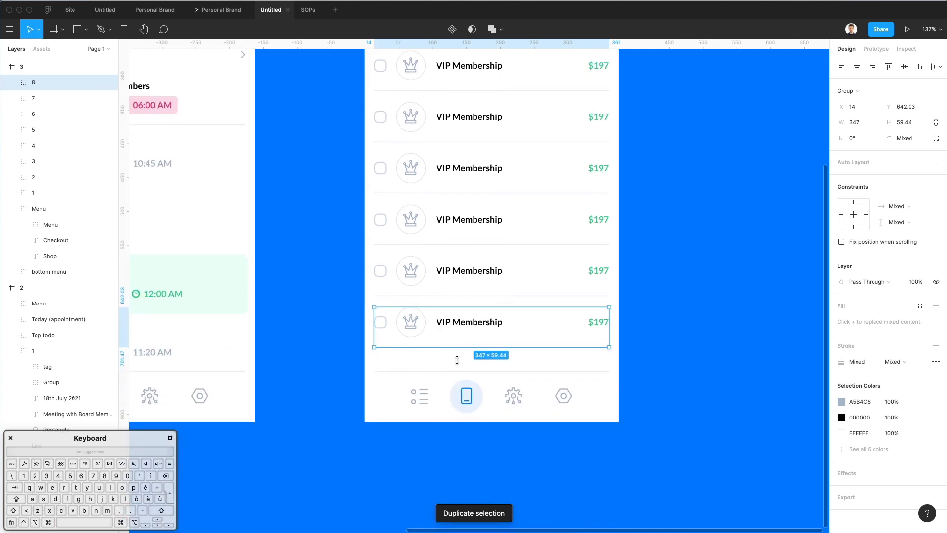
# Nudge the lowest row up 10 px and distribute the vertical spacing evenly across all eight item rows
pyautogui.hotkey('shift', 'Up')
pyautogui.scroll(-5, 454, 351)
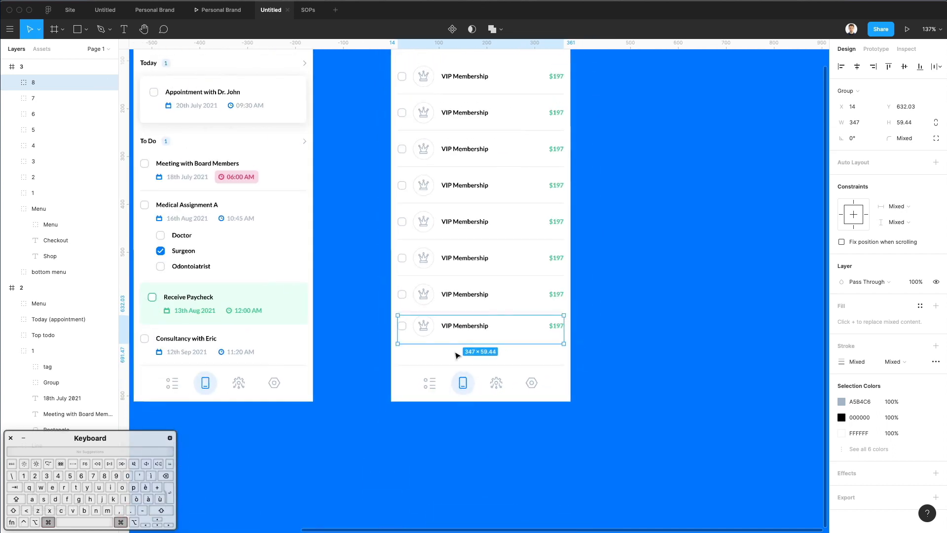
pyautogui.moveTo(602, 130); pyautogui.dragTo(483, 405)
pyautogui.click(936, 67)
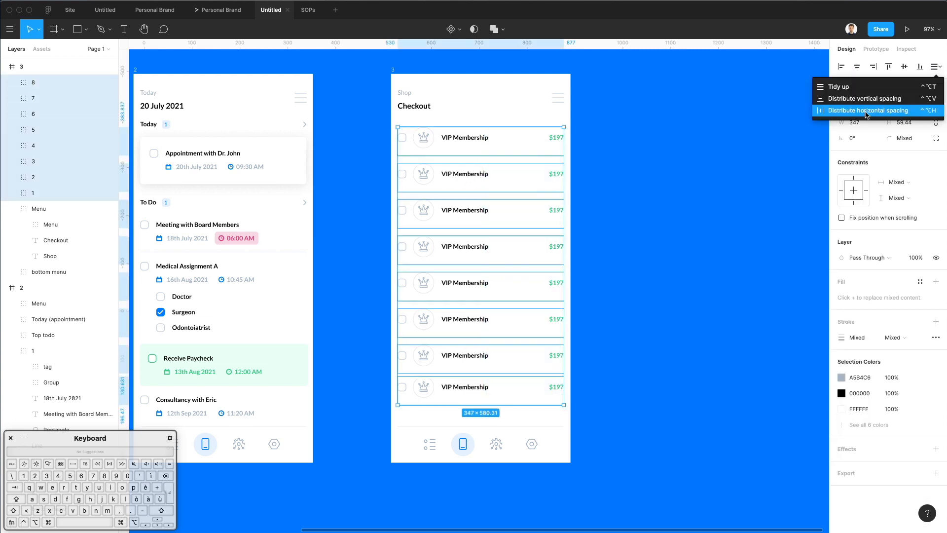
pyautogui.click(868, 99)
pyautogui.click(616, 284)
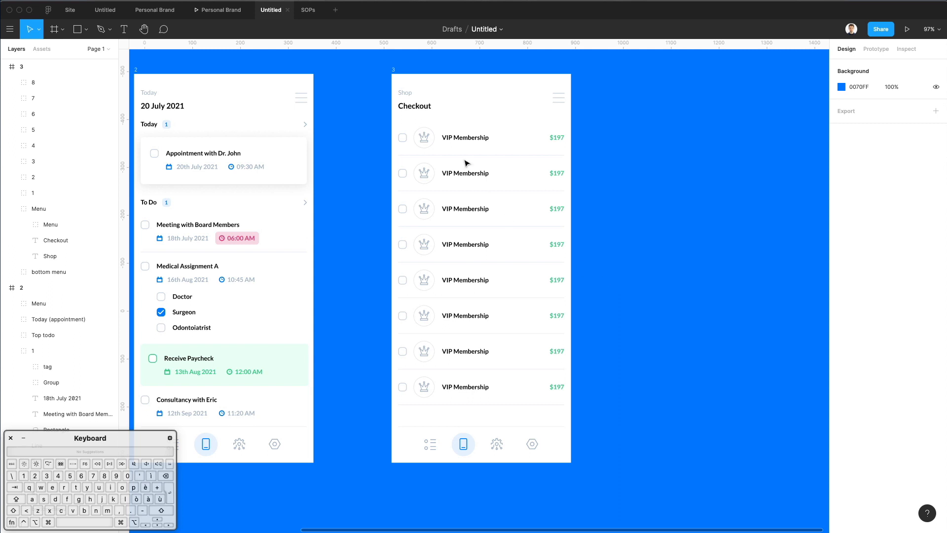
# Move the lowest row up to Y 626.03 and redistribute the vertical spacing of all eight rows
pyautogui.click(446, 389)
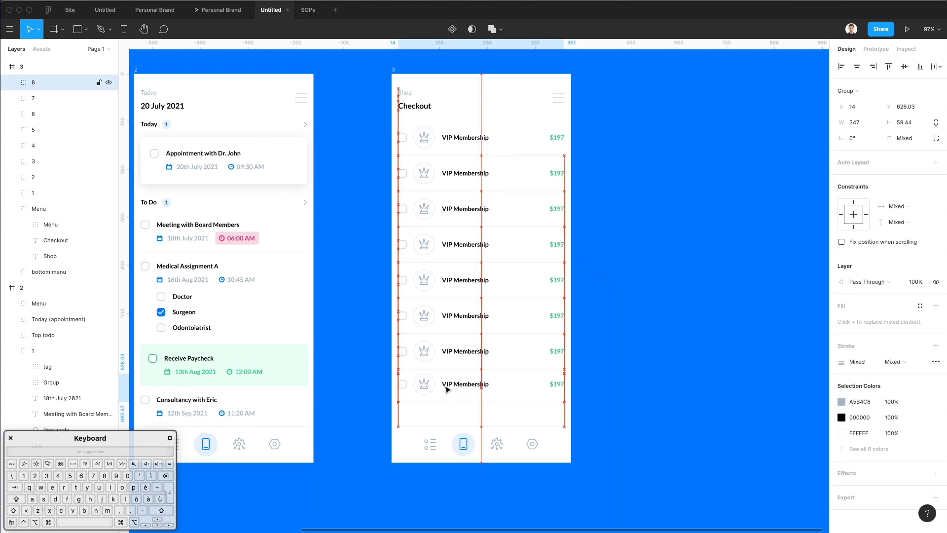
pyautogui.moveTo(454, 408); pyautogui.dragTo(566, 127)
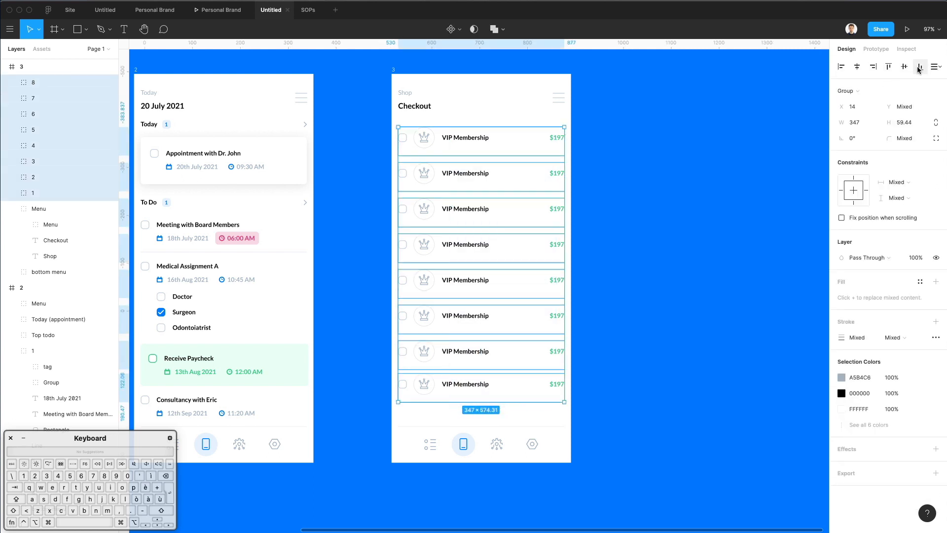
pyautogui.click(935, 67)
pyautogui.click(872, 101)
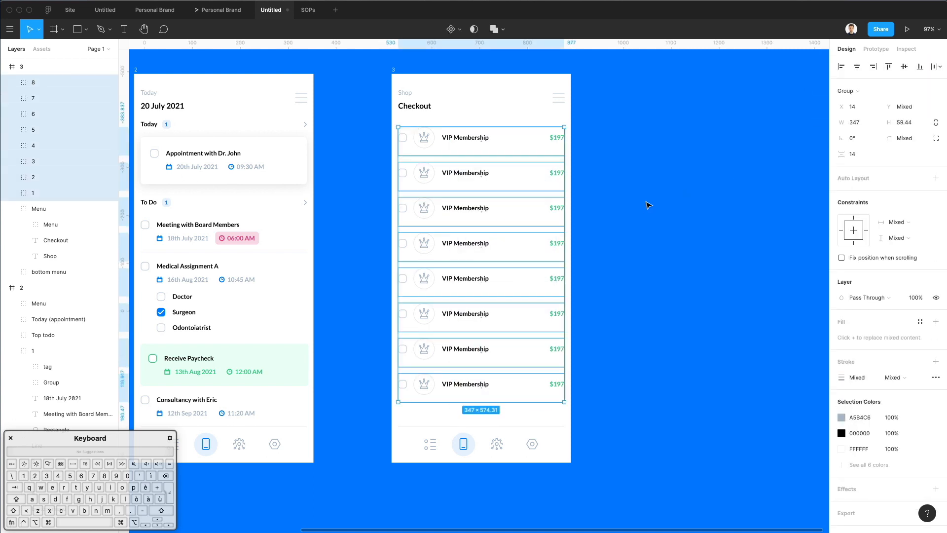
# Switch to the Nucleo icon library and place the 32 px happy-baby outline icon beside the second row's crown
pyautogui.click(649, 203)
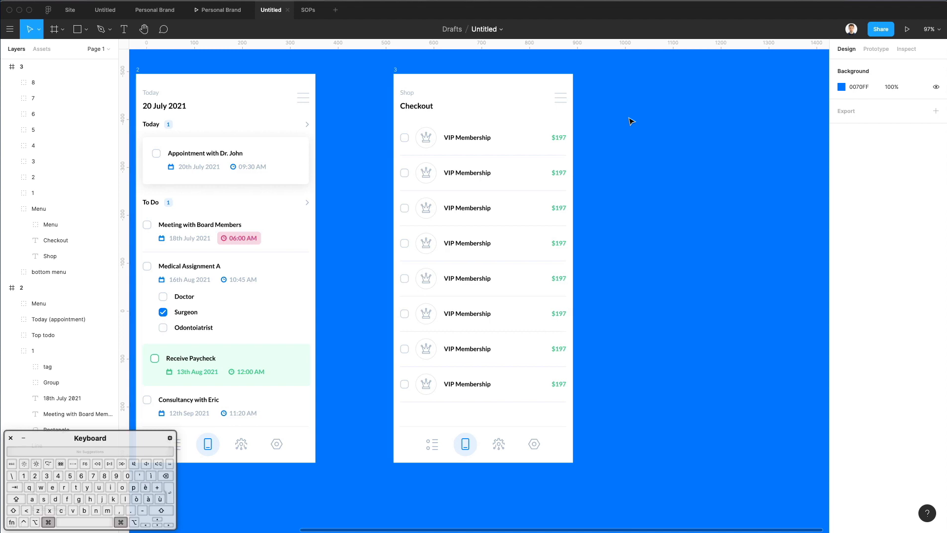
pyautogui.scroll(5, 571, 148)
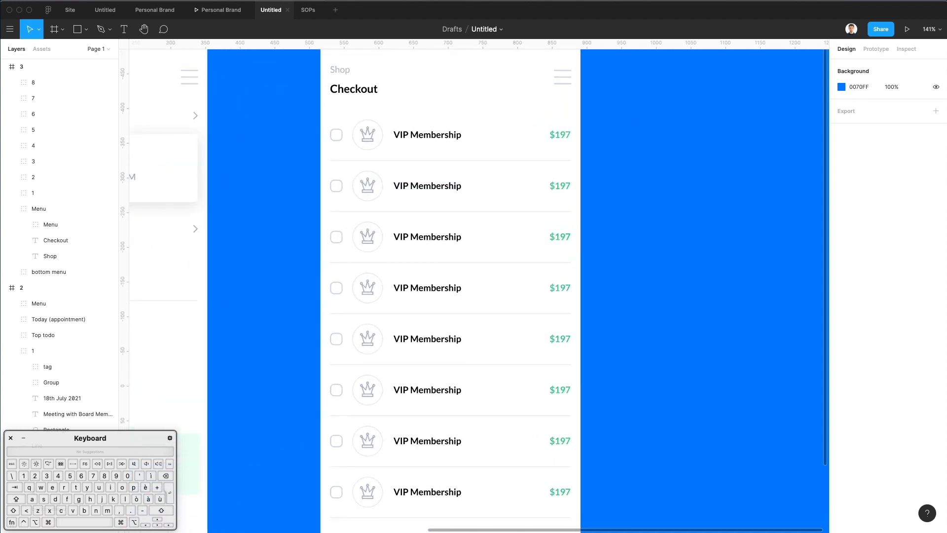
pyautogui.press('super+Tab')
pyautogui.scroll(-3, 822, 227)
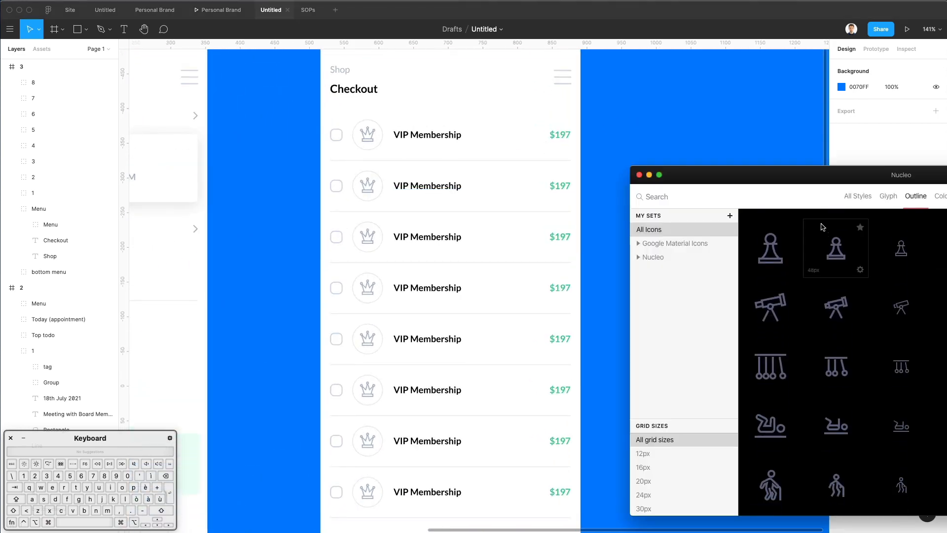
pyautogui.scroll(-2, 821, 227)
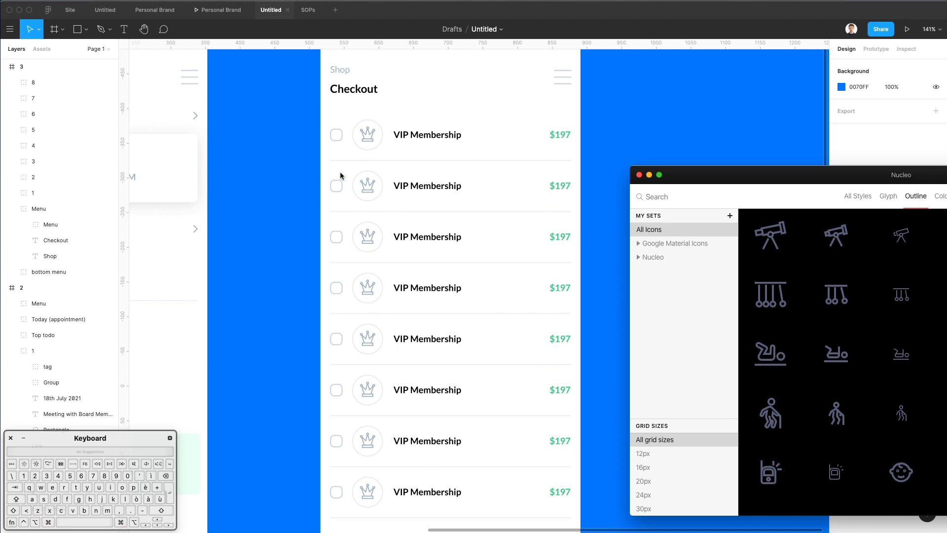
pyautogui.scroll(5, 340, 175)
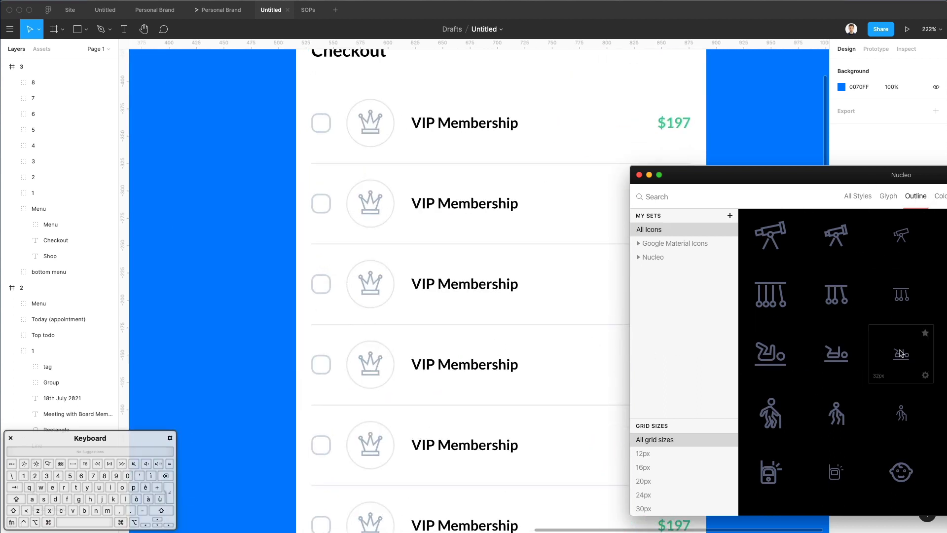
pyautogui.scroll(-5, 901, 354)
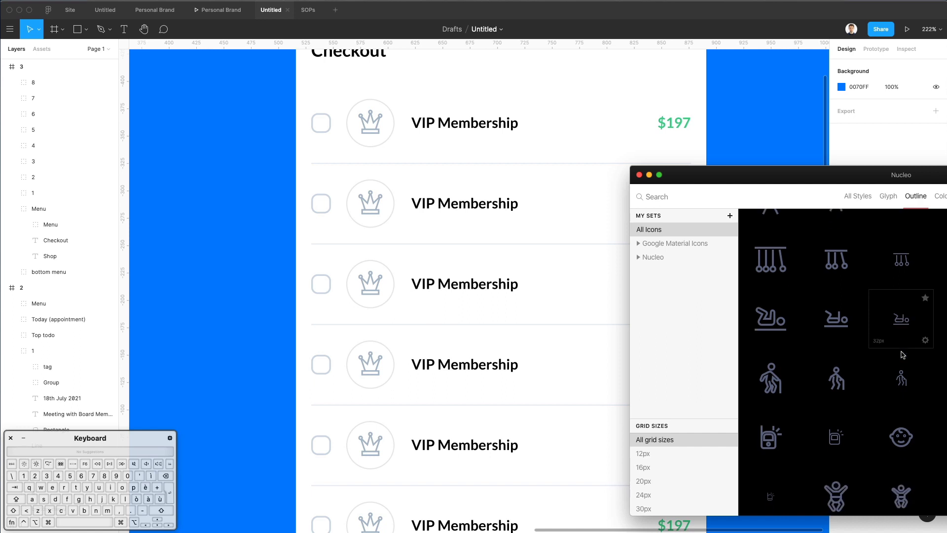
pyautogui.scroll(-2, 901, 354)
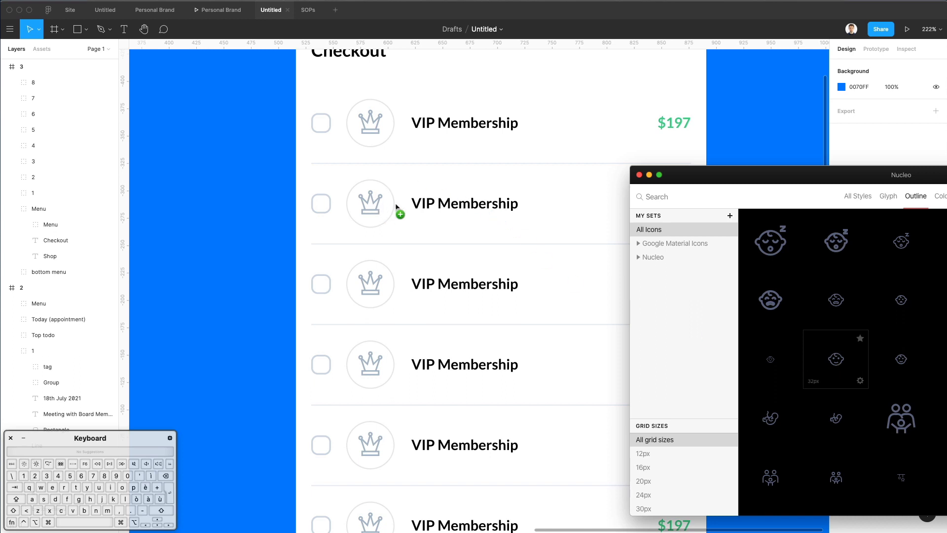
pyautogui.moveTo(396, 207); pyautogui.dragTo(402, 209)
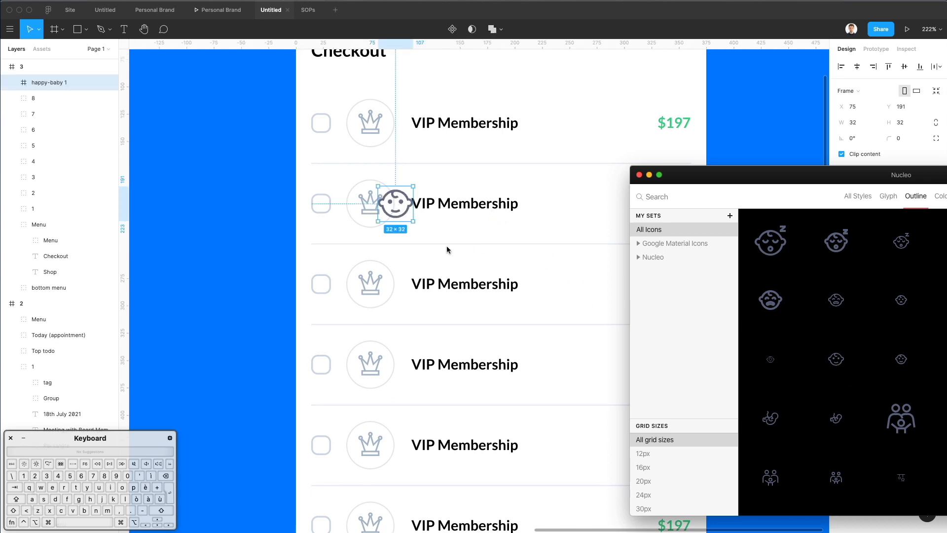
# Delete the crown icons from the second through eighth rows, keeping the baby icon and the empty circles
pyautogui.moveTo(345, 179); pyautogui.dragTo(355, 95)
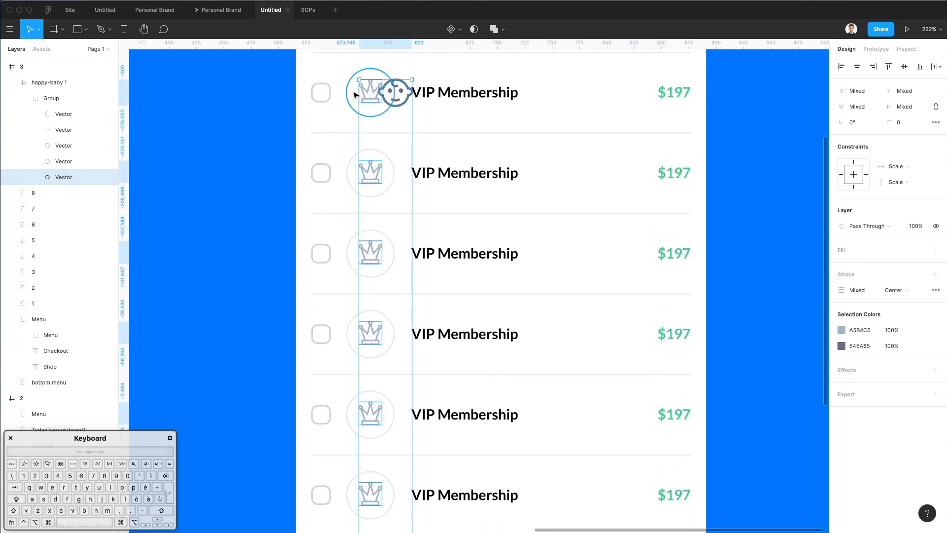
pyautogui.press('shift')
pyautogui.keyDown('shift'); pyautogui.click(409, 90); pyautogui.keyUp('shift')
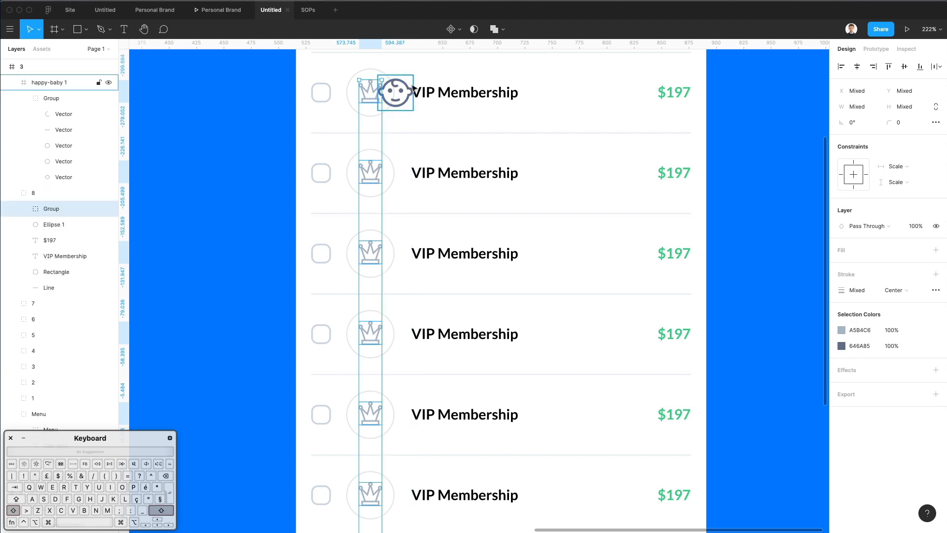
pyautogui.press('BackSpace')
# Release the baby icon group from its frame, scale it to about 20.5 × 16.4 and align it over the first row's crown
pyautogui.scroll(1, 388, 91)
pyautogui.scroll(-5, 389, 92)
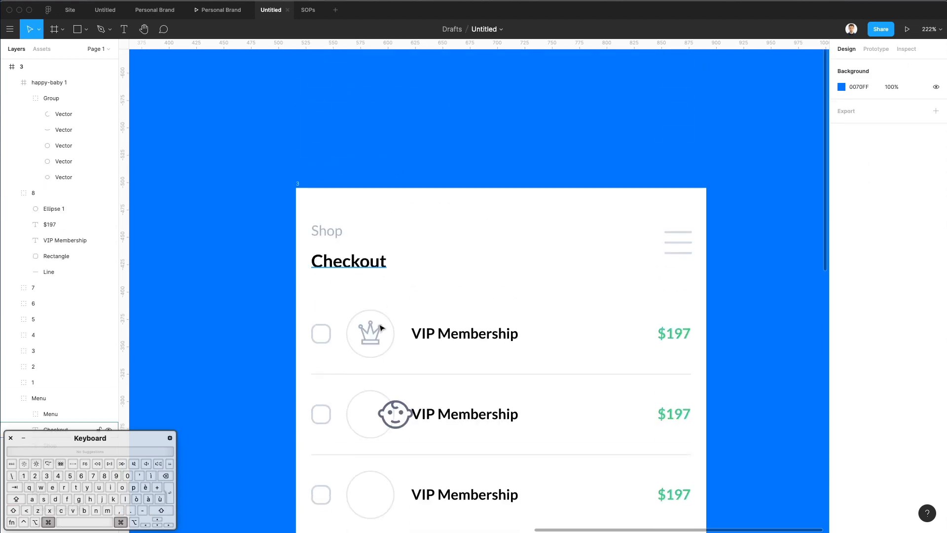
pyautogui.scroll(7, 385, 349)
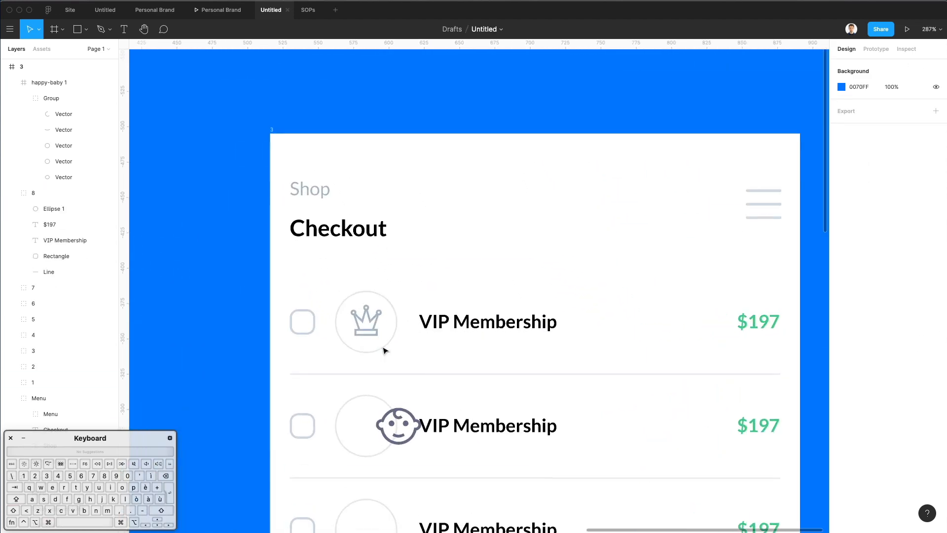
pyautogui.click(403, 307)
pyautogui.moveTo(403, 307); pyautogui.dragTo(380, 224)
pyautogui.press('super+shift+g')
pyautogui.press('super+z')
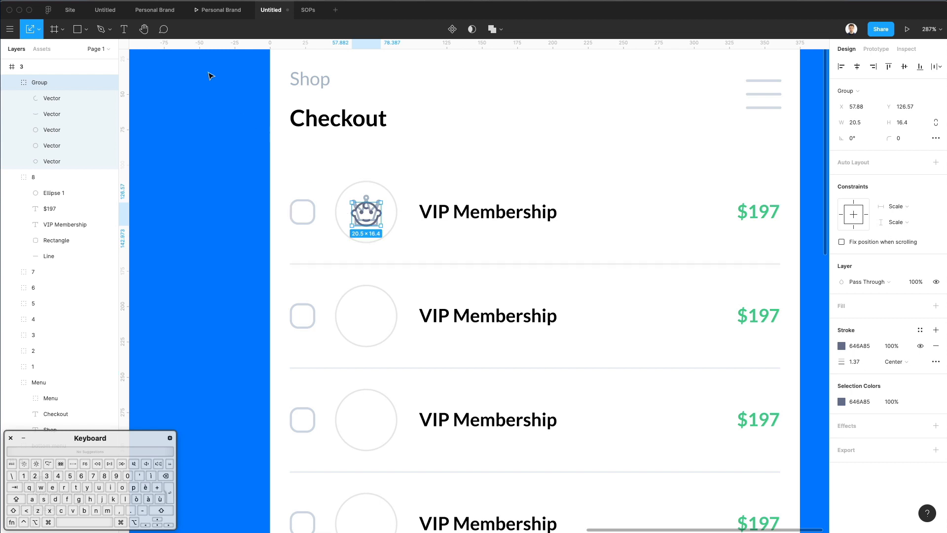
# Add vertical guides along the crown icon's left and right edges and move the baby icon into the second row's circle at Y 198.39
pyautogui.moveTo(126, 85); pyautogui.dragTo(351, 107)
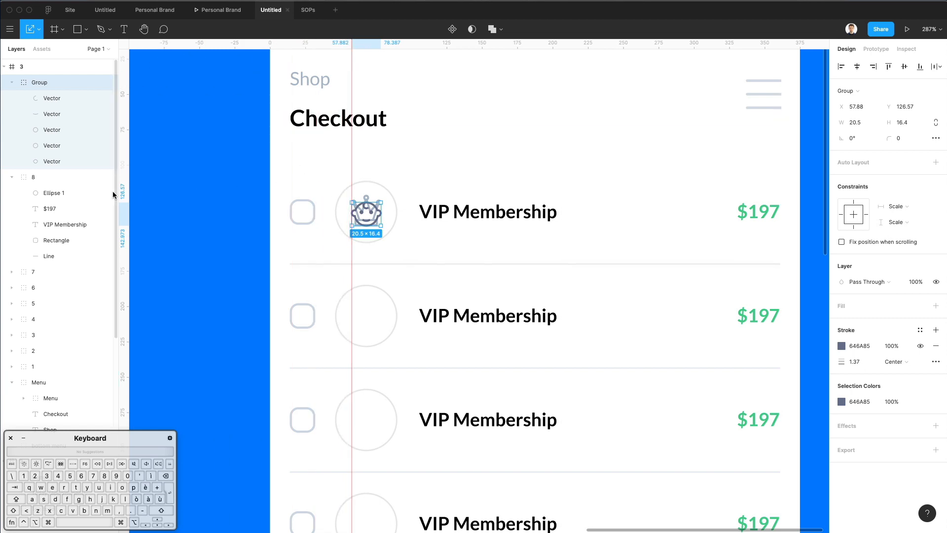
pyautogui.moveTo(122, 191); pyautogui.dragTo(367, 340)
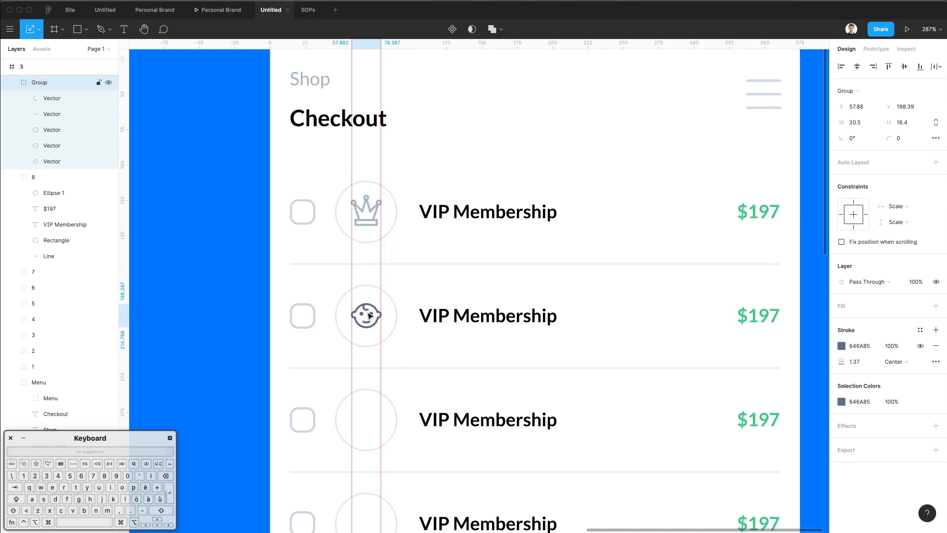
# Recolor the baby icon's stroke to A5B4C6 by sampling the crown icon
pyautogui.press('i')
pyautogui.click(361, 207)
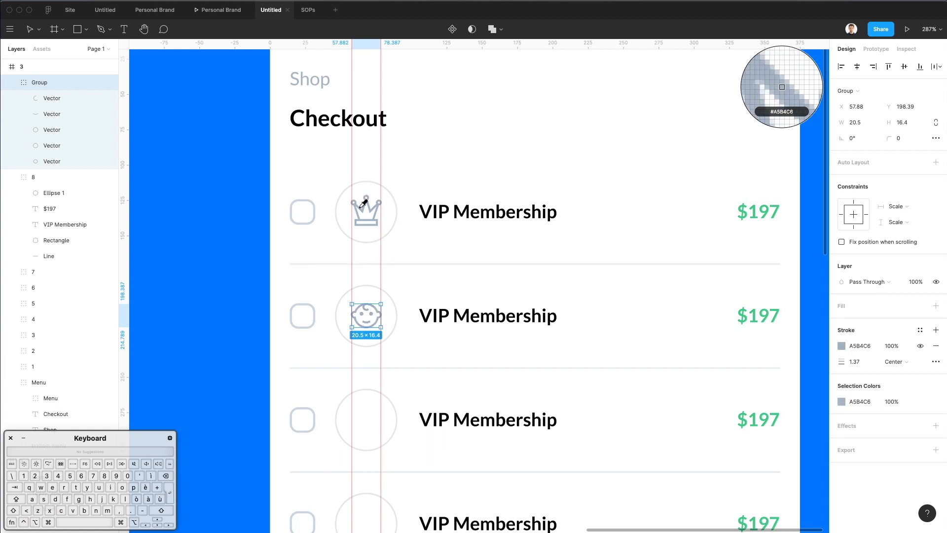
pyautogui.click(224, 205)
# Browse Nucleo's outline icons and place the 32 px checkbox-btn-checked icon on the third row's circle
pyautogui.scroll(-3, 223, 205)
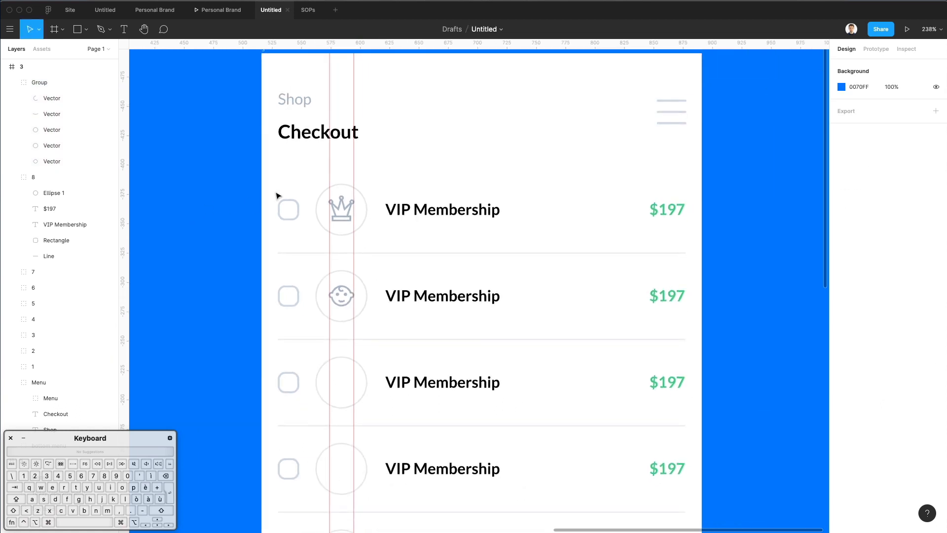
pyautogui.scroll(-3, 277, 195)
pyautogui.press('super+Tab')
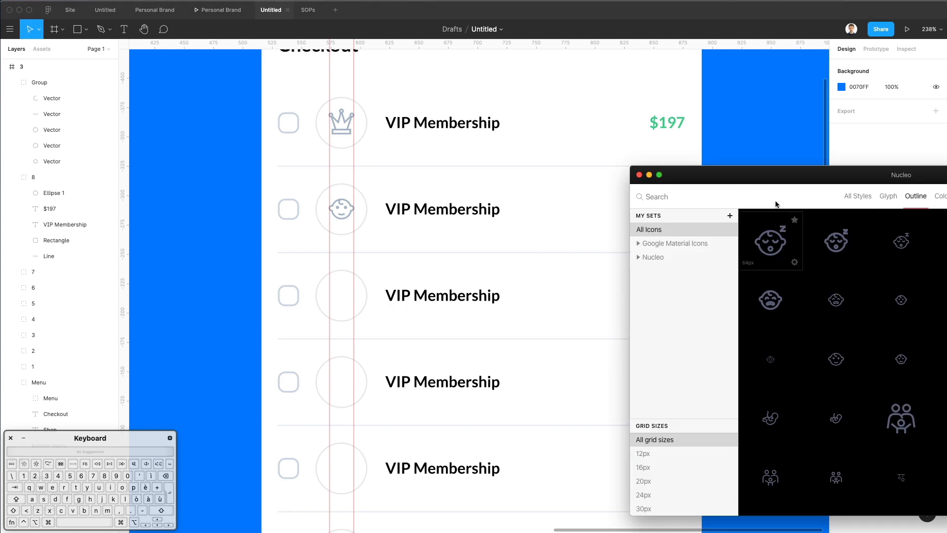
pyautogui.scroll(-10, 812, 260)
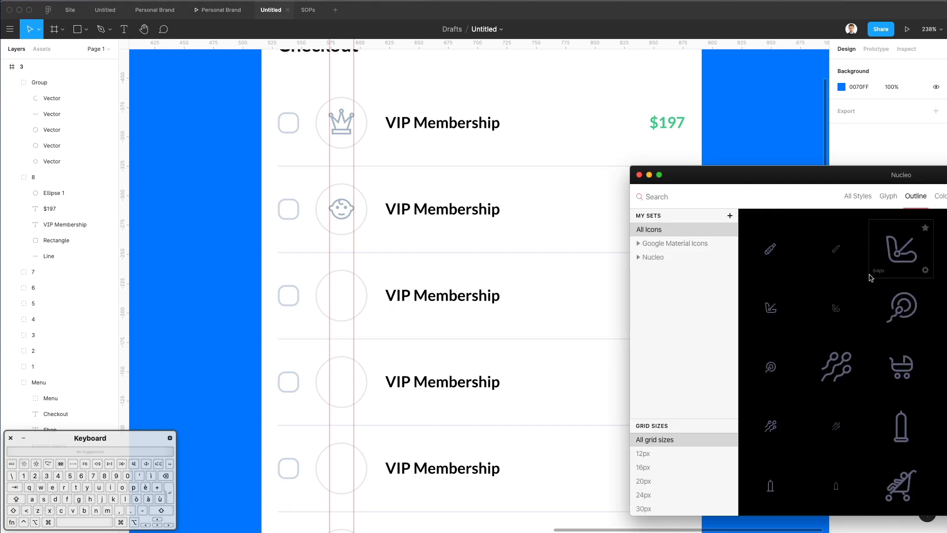
pyautogui.scroll(-5, 868, 275)
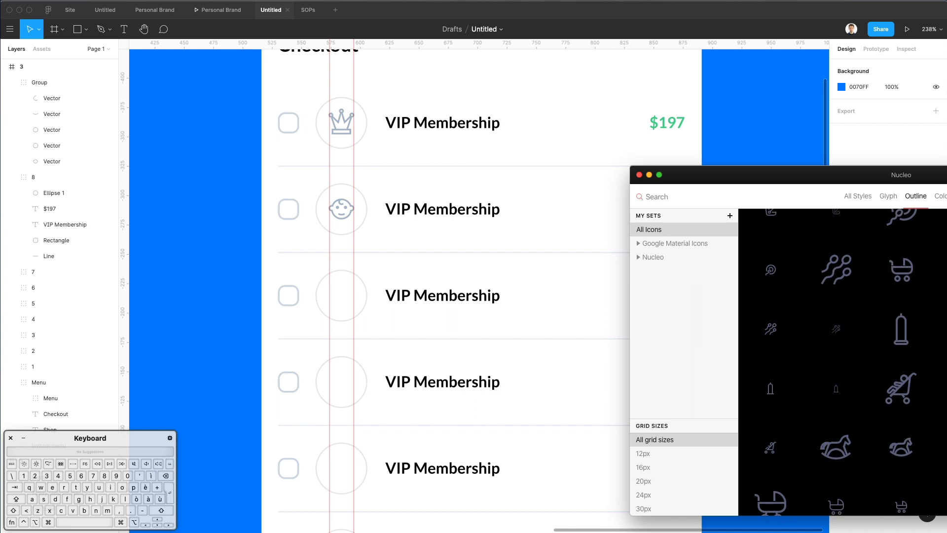
pyautogui.scroll(-9, 864, 361)
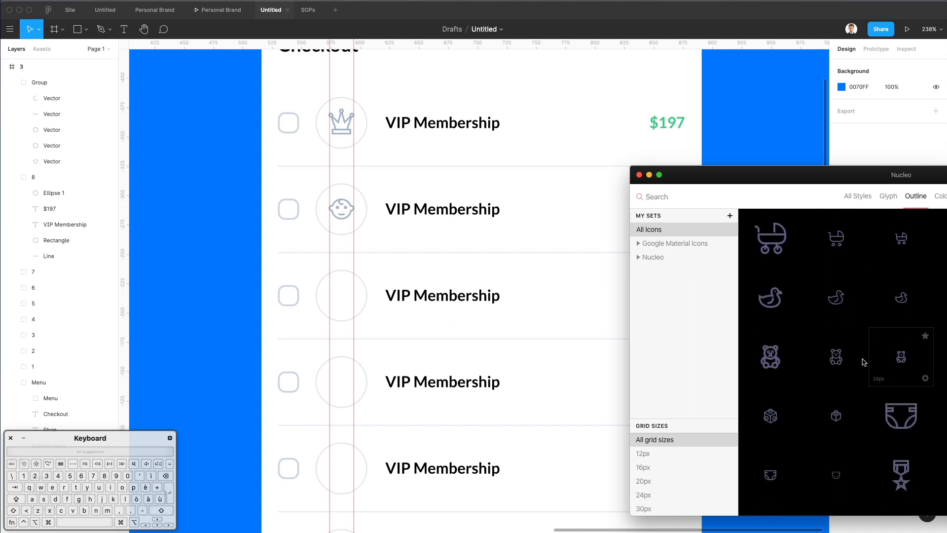
pyautogui.scroll(-15, 864, 298)
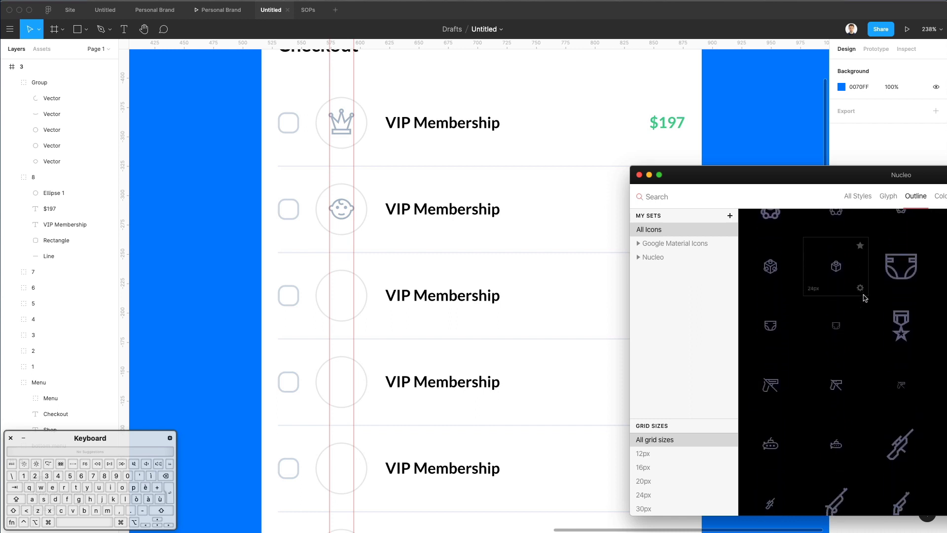
pyautogui.scroll(-5, 918, 303)
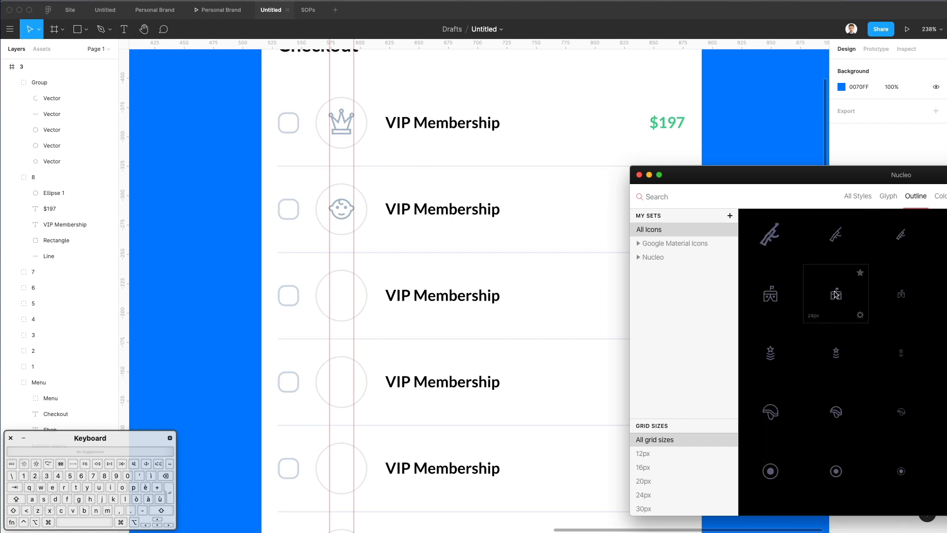
pyautogui.scroll(-5, 835, 306)
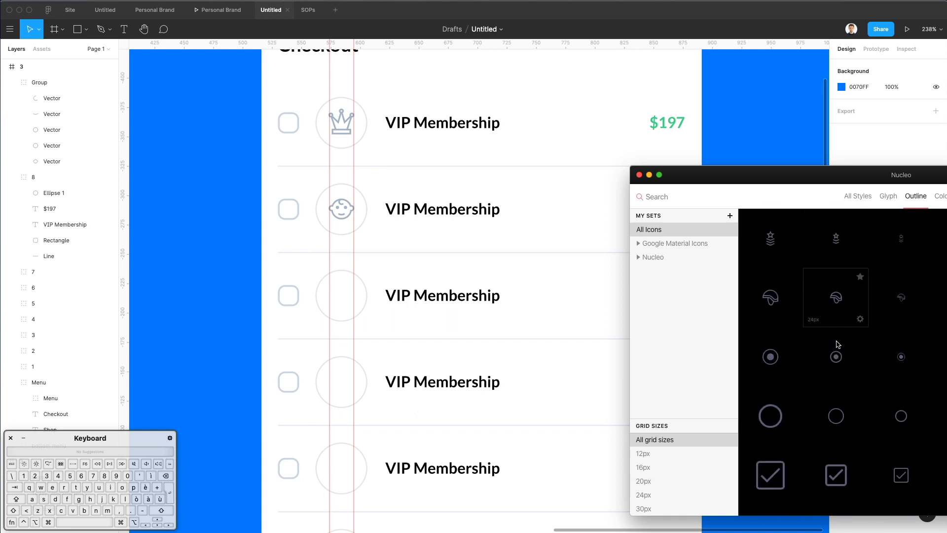
pyautogui.scroll(2, 830, 410)
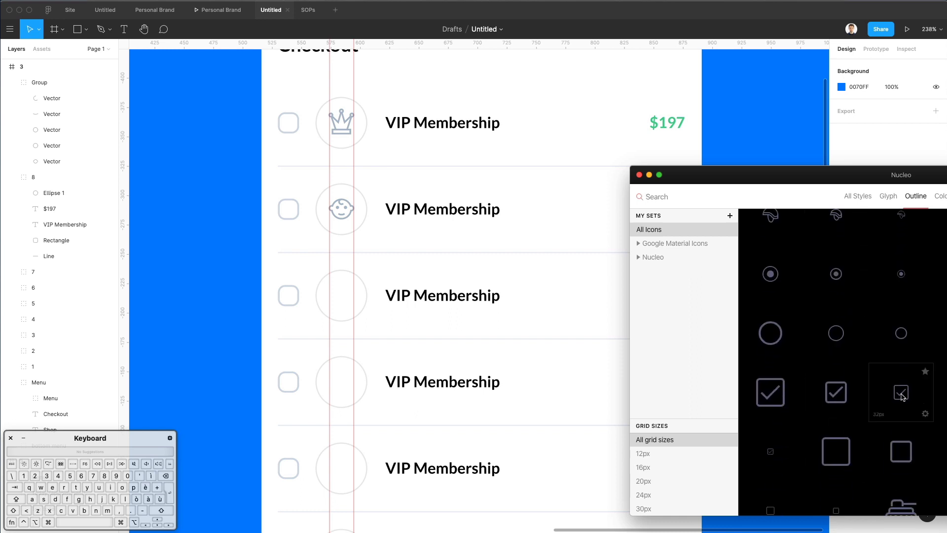
pyautogui.moveTo(339, 295); pyautogui.dragTo(340, 294)
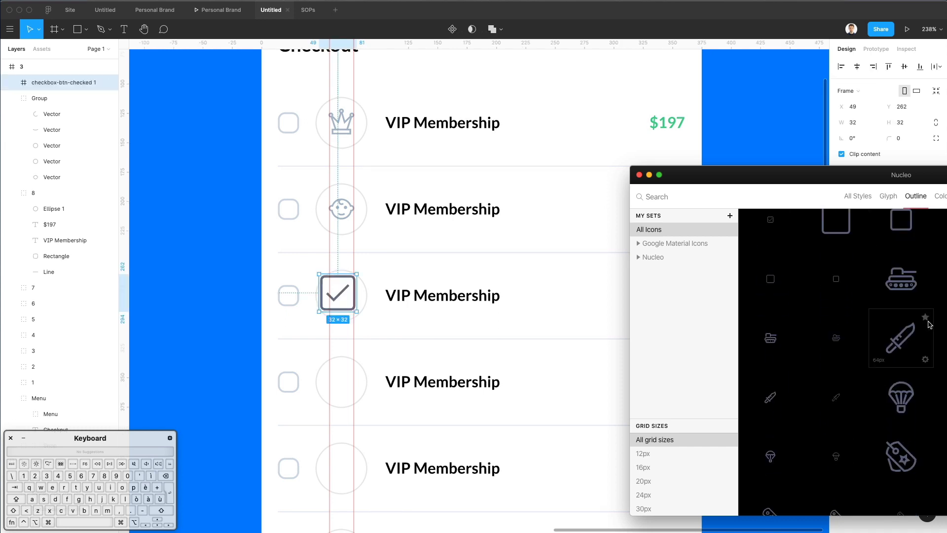
# Browse further through Nucleo's outline icons and place the 64 px love-song icon on the fourth row's circle
pyautogui.scroll(-10, 456, 313)
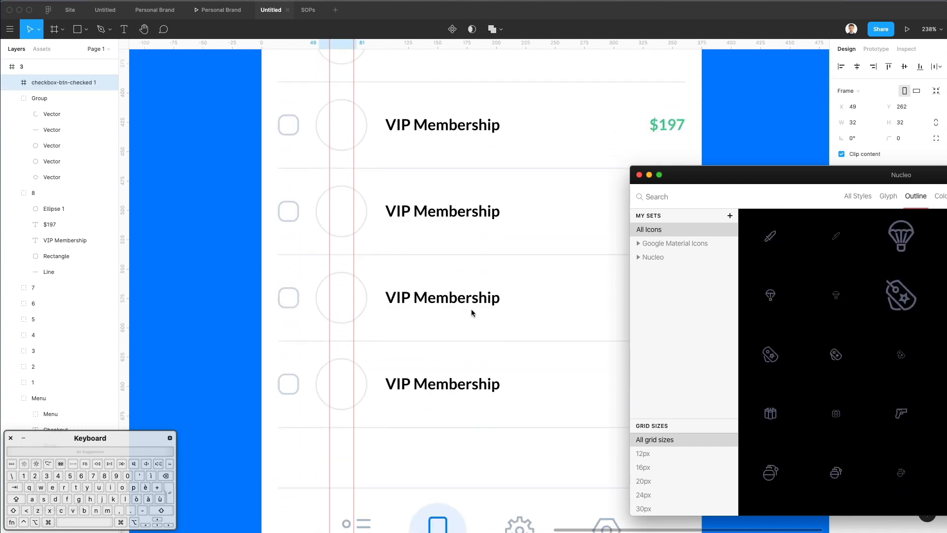
pyautogui.scroll(4, 471, 312)
pyautogui.scroll(-2, 905, 328)
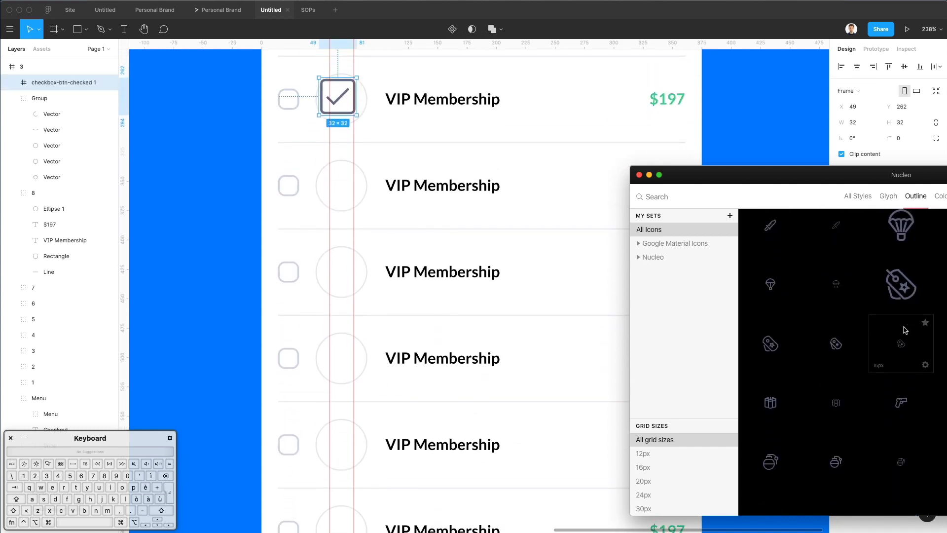
pyautogui.scroll(-5, 905, 329)
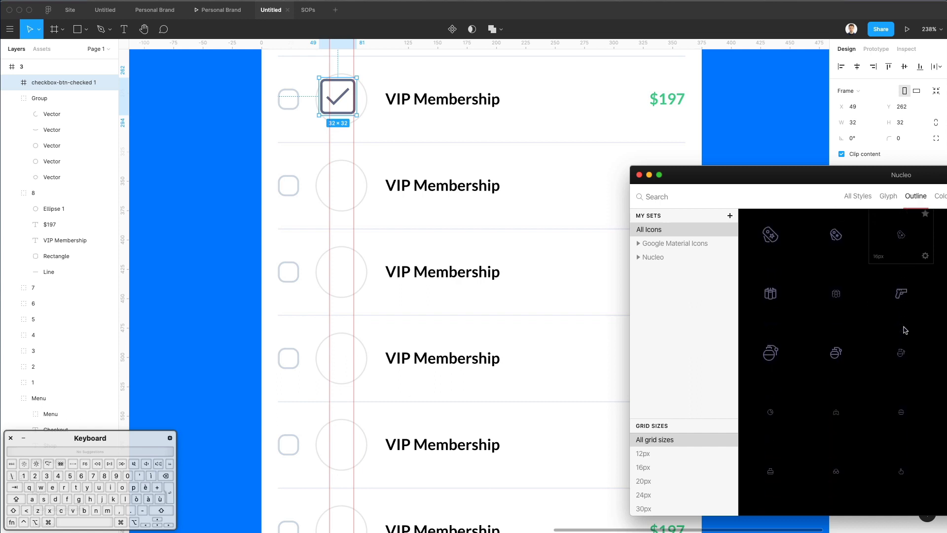
pyautogui.scroll(-10, 928, 356)
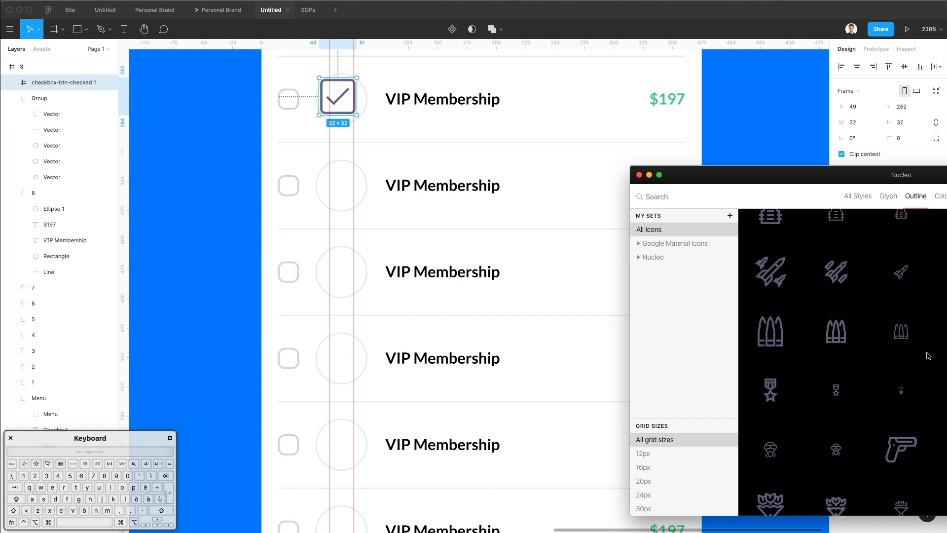
pyautogui.scroll(-5, 928, 355)
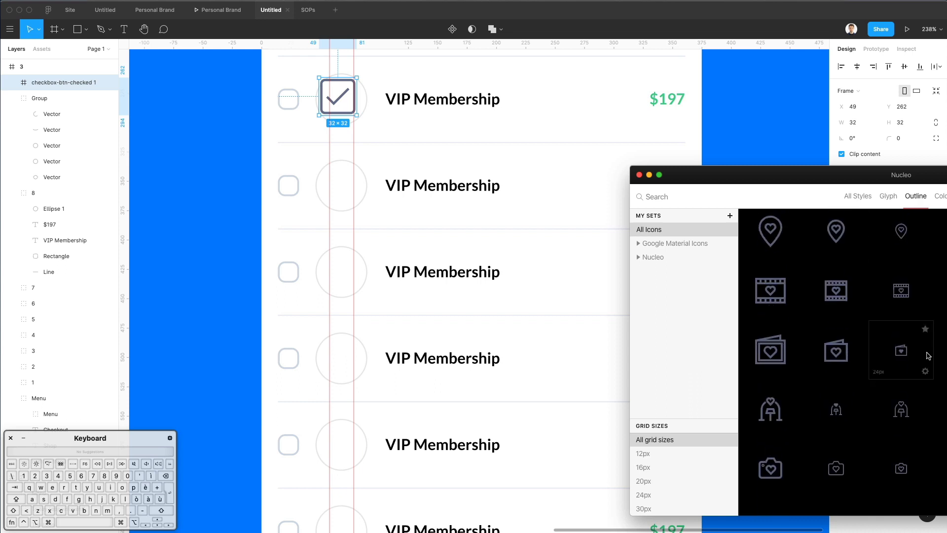
pyautogui.scroll(-5, 925, 341)
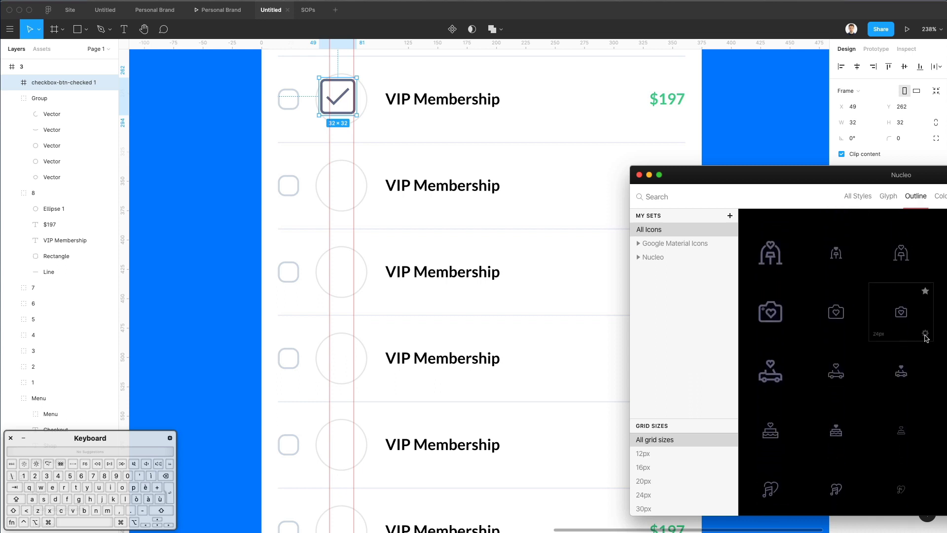
pyautogui.scroll(-2, 925, 338)
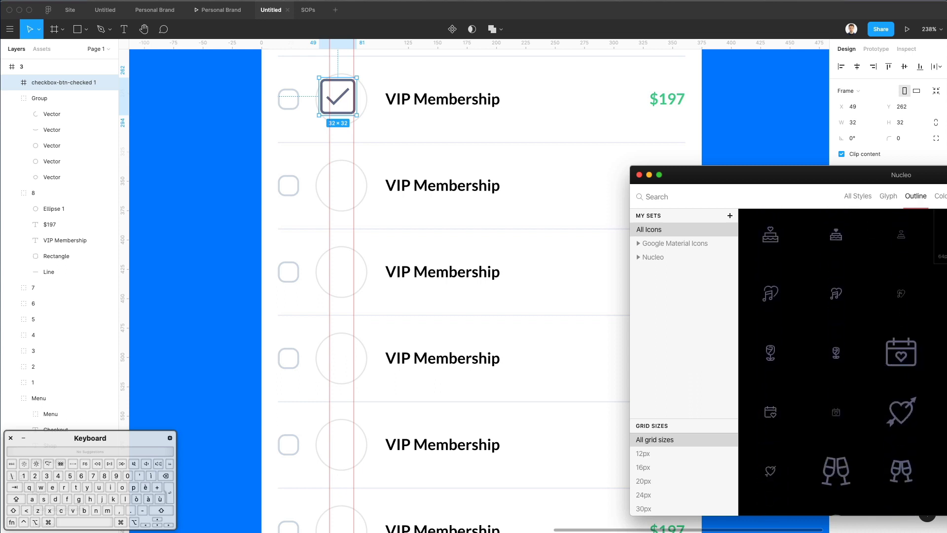
pyautogui.moveTo(340, 185); pyautogui.dragTo(340, 185)
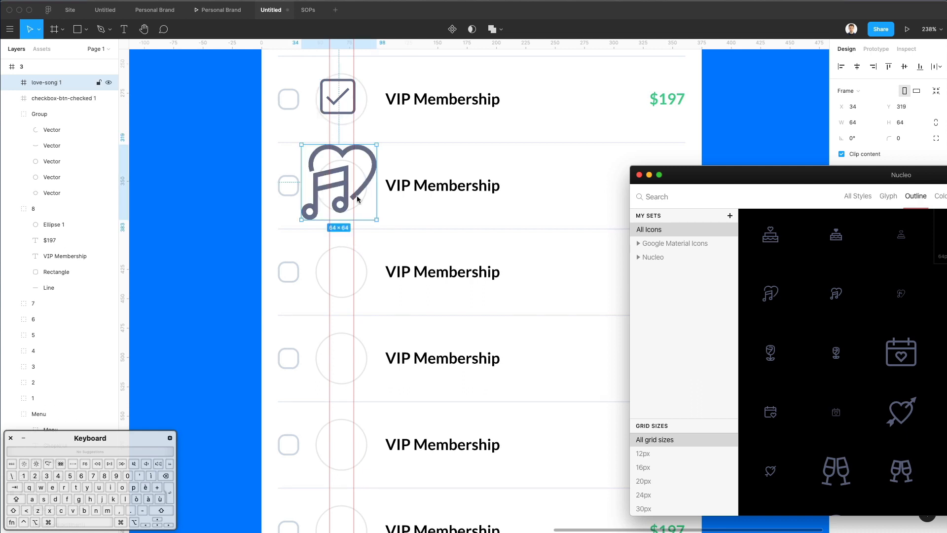
# Browse Nucleo's outline icons and place the 32 px groom icon on the fifth row's circle
pyautogui.scroll(-2, 892, 392)
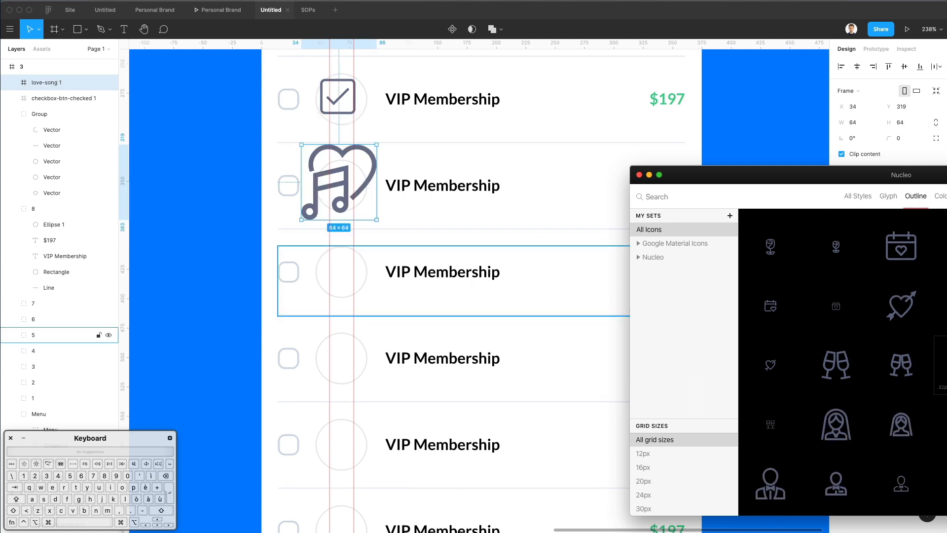
pyautogui.scroll(-3, 842, 359)
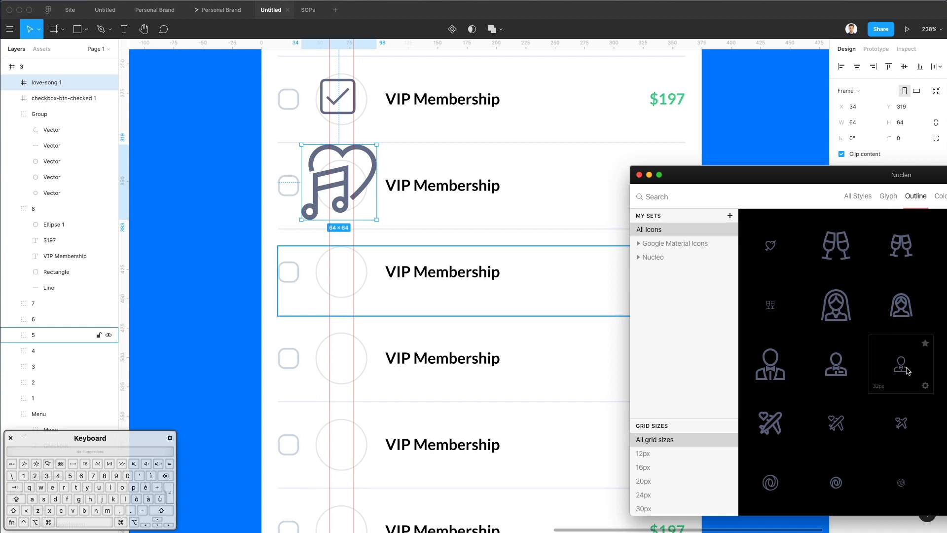
pyautogui.moveTo(906, 371); pyautogui.dragTo(340, 269)
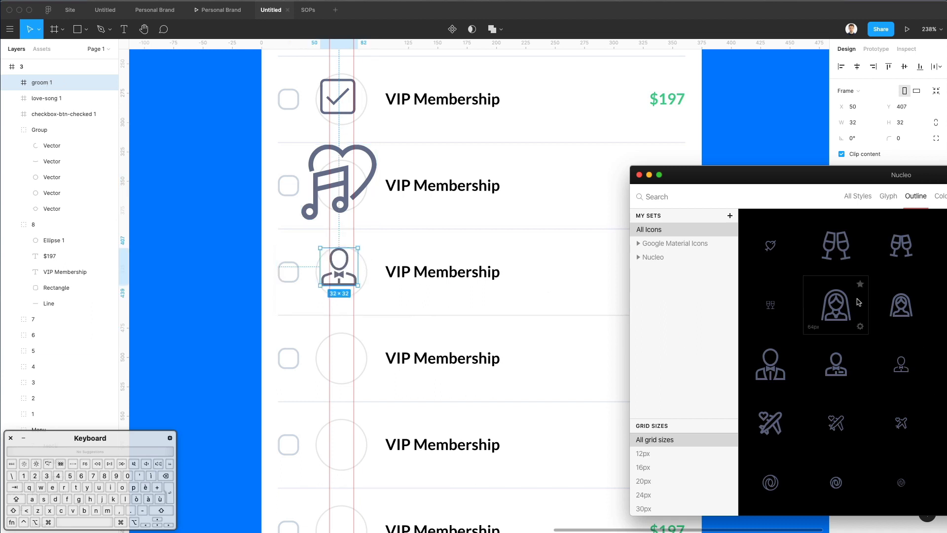
# Browse further through Nucleo's outline icons and place the 32 px sneeze icon on the sixth row's circle
pyautogui.scroll(-3, 858, 302)
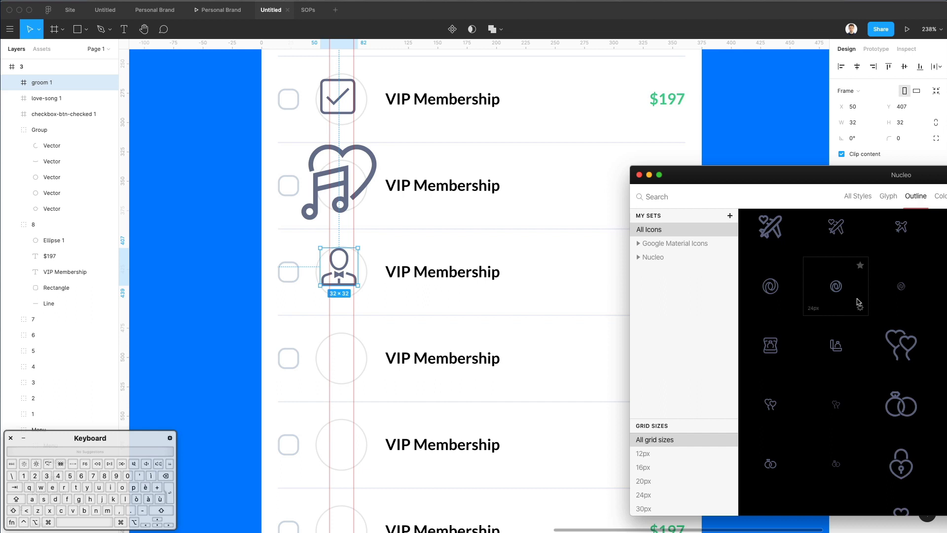
pyautogui.scroll(-10, 857, 301)
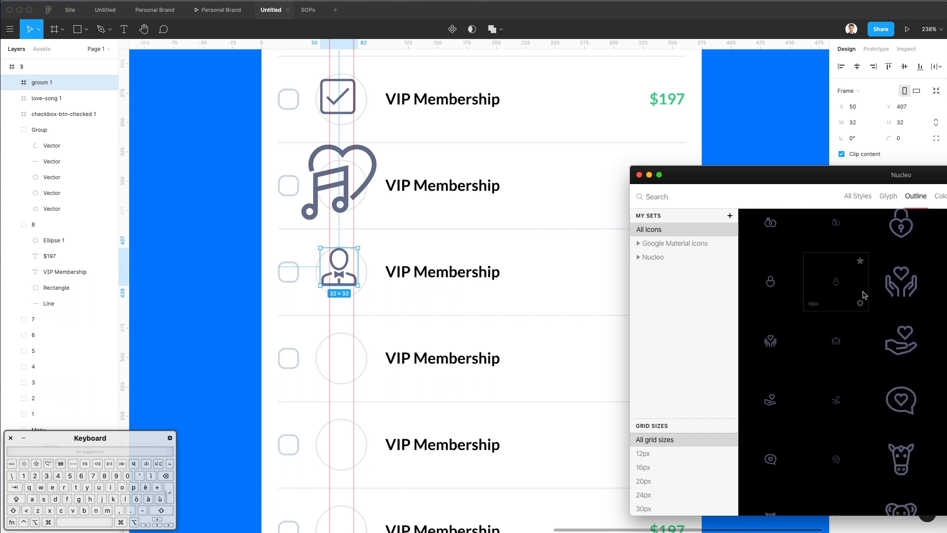
pyautogui.scroll(-10, 898, 290)
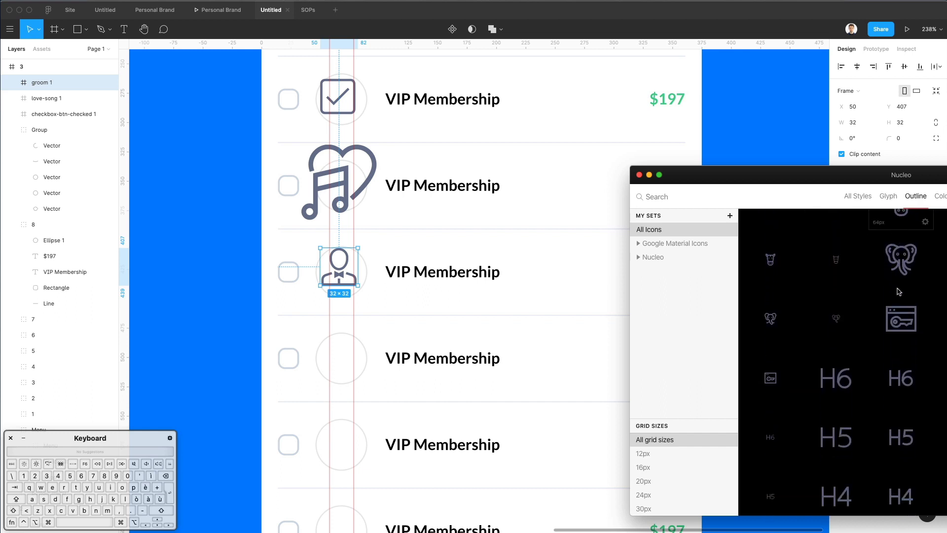
pyautogui.scroll(-10, 898, 291)
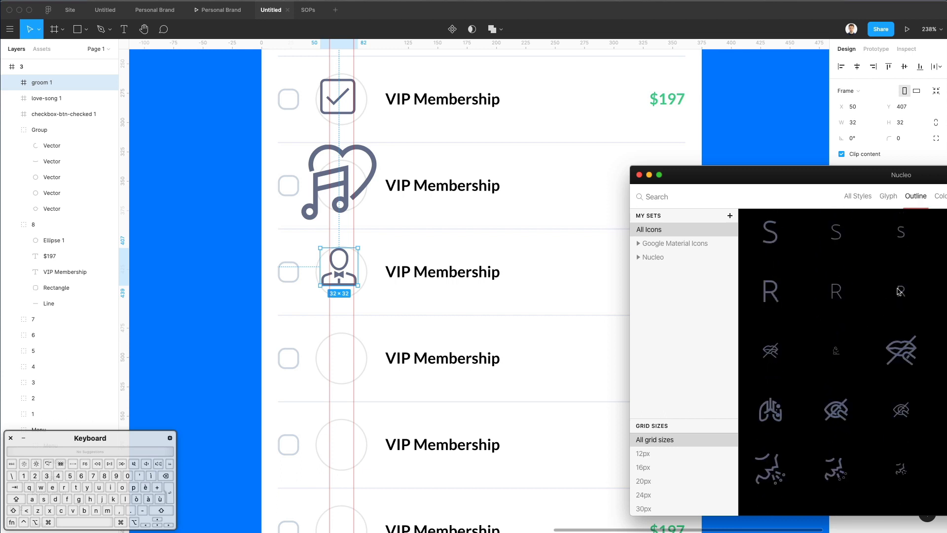
pyautogui.scroll(-3, 899, 291)
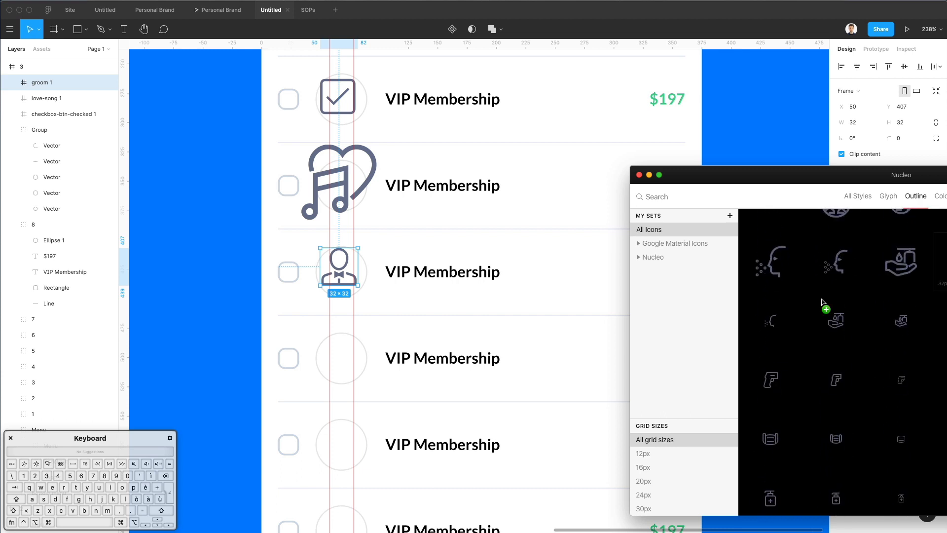
pyautogui.moveTo(342, 356); pyautogui.dragTo(342, 356)
# Find the 16 px no-contact icon among Nucleo's outline icons and place it on the seventh row's circle
pyautogui.scroll(-5, 916, 325)
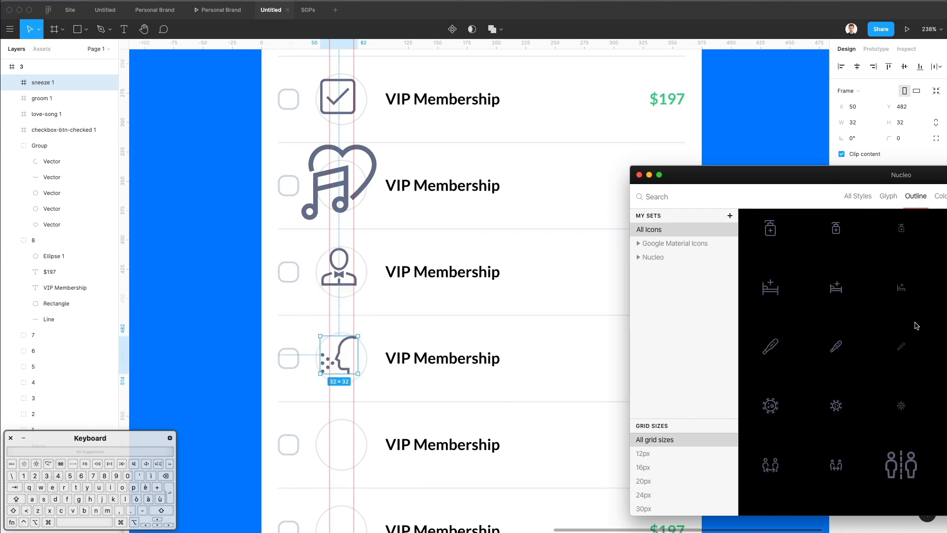
pyautogui.scroll(-2, 916, 326)
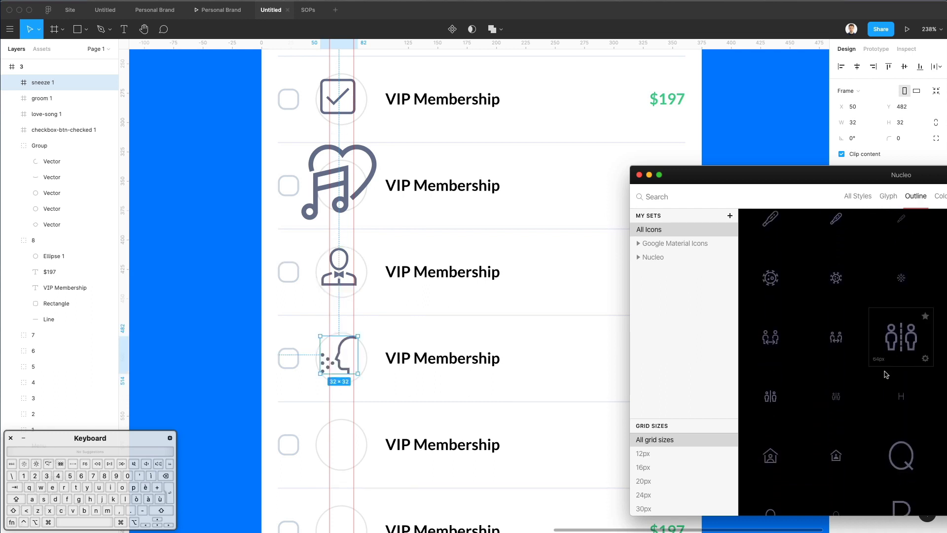
pyautogui.moveTo(843, 397); pyautogui.dragTo(339, 441)
# Look through more of Nucleo's outline icons and place the 64 px contactless icon on the eighth row's circle
pyautogui.scroll(-10, 436, 405)
pyautogui.scroll(-15, 905, 327)
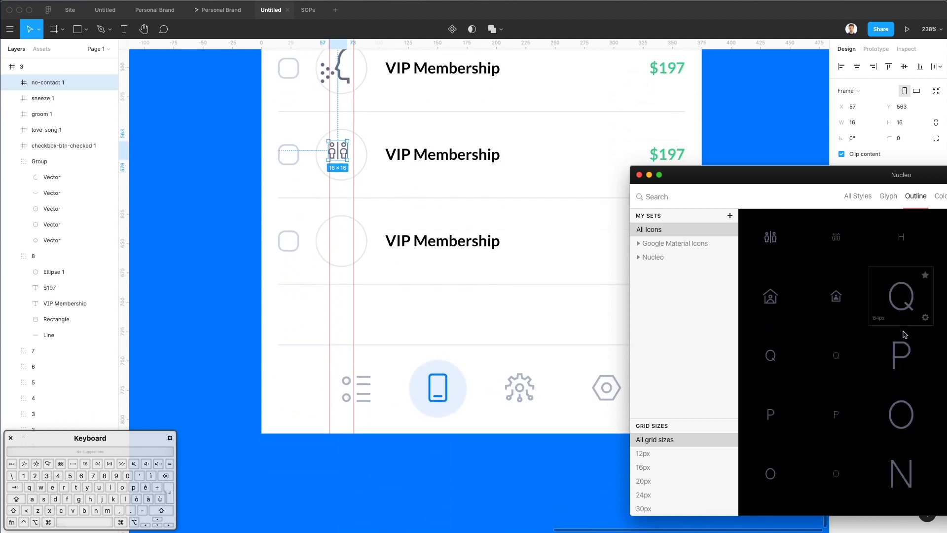
pyautogui.scroll(-5, 905, 326)
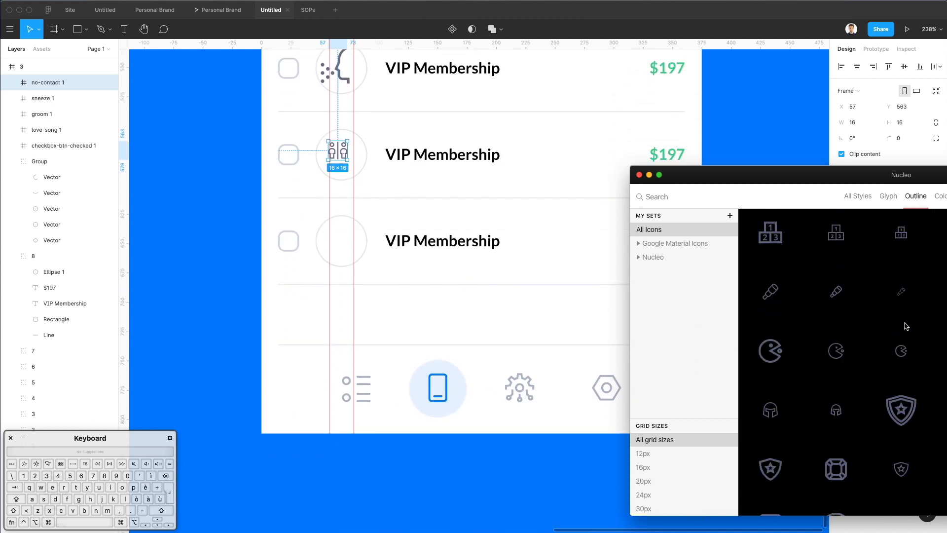
pyautogui.scroll(5, 872, 317)
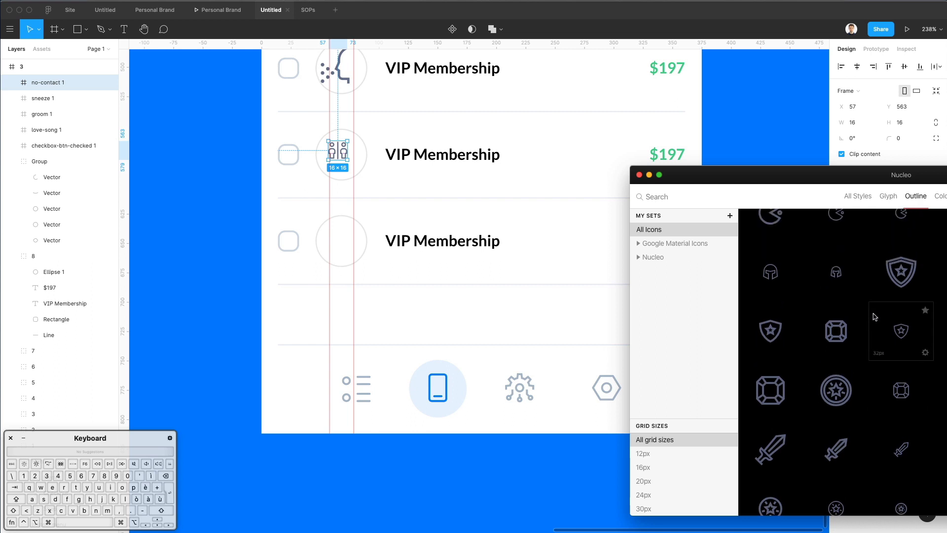
pyautogui.scroll(-10, 922, 318)
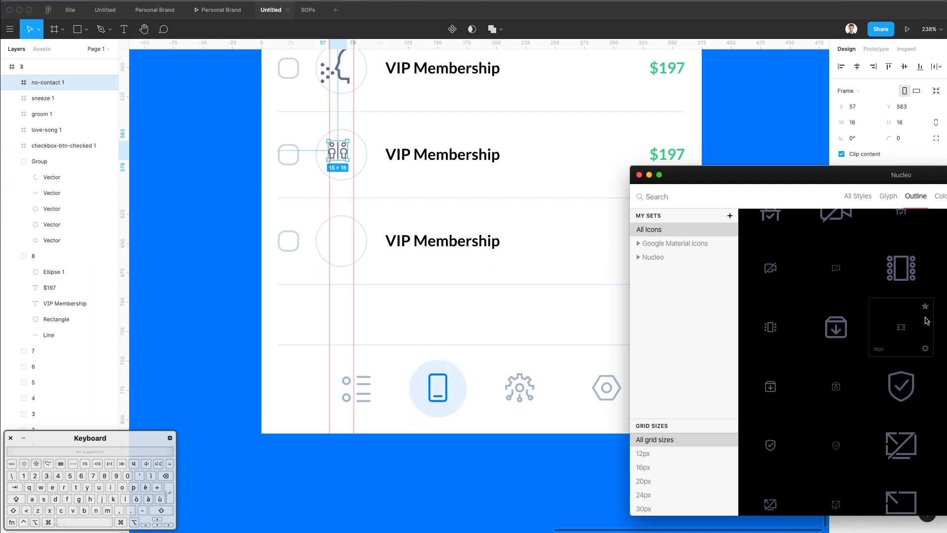
pyautogui.scroll(-10, 926, 321)
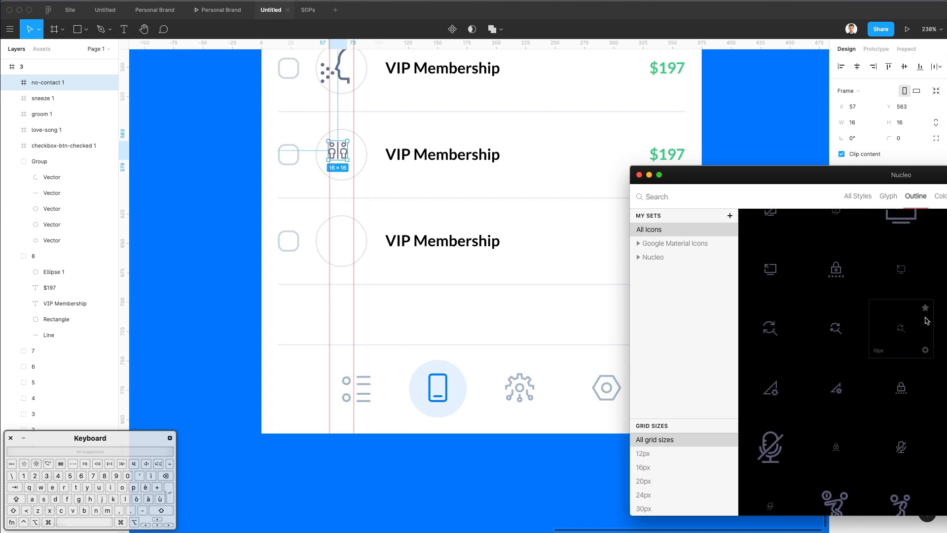
pyautogui.scroll(2, 926, 321)
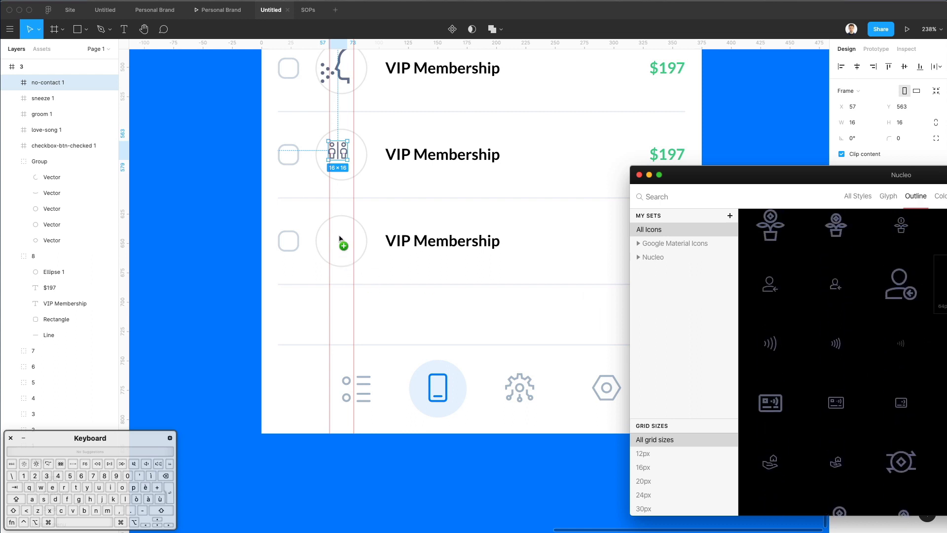
pyautogui.moveTo(339, 238); pyautogui.dragTo(339, 239)
# Select the six unscaled icons, from contactless up to checkbox-btn-checked, and constrain their proportions
pyautogui.scroll(6, 339, 277)
pyautogui.keyDown('shift'); pyautogui.click(345, 333); pyautogui.keyUp('shift')
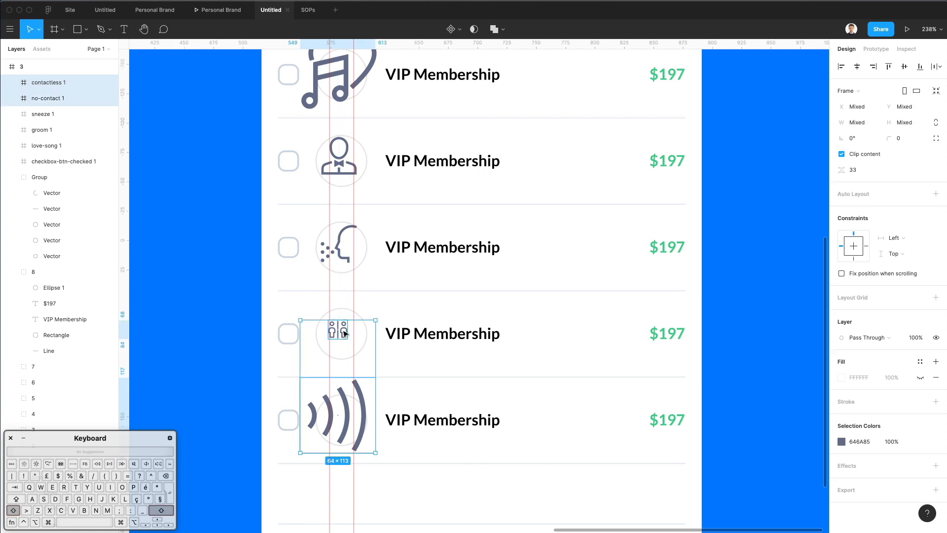
pyautogui.keyDown('shift'); pyautogui.click(345, 246); pyautogui.keyUp('shift')
pyautogui.keyDown('shift'); pyautogui.click(345, 161); pyautogui.keyUp('shift')
pyautogui.scroll(5, 345, 197)
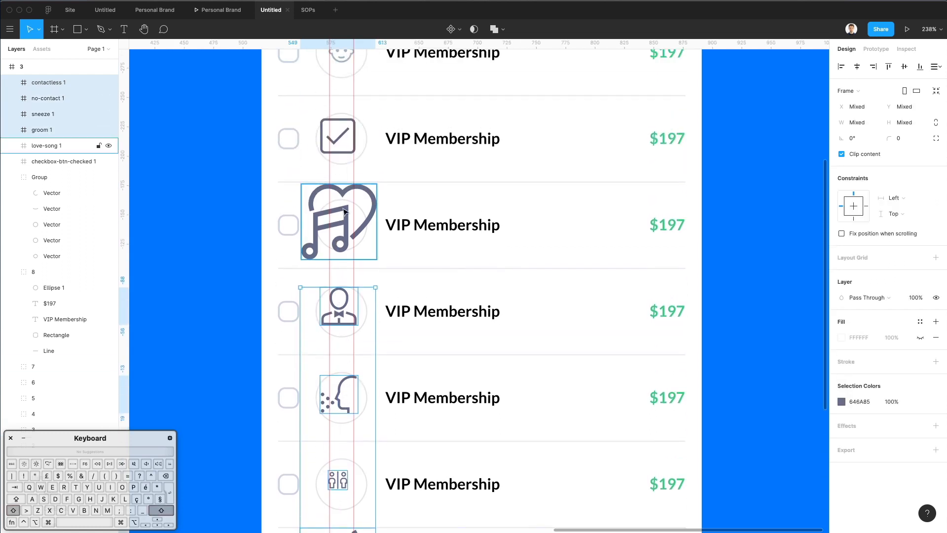
pyautogui.keyDown('shift'); pyautogui.click(345, 211); pyautogui.keyUp('shift')
pyautogui.keyDown('shift'); pyautogui.click(351, 141); pyautogui.keyUp('shift')
pyautogui.scroll(4, 572, 168)
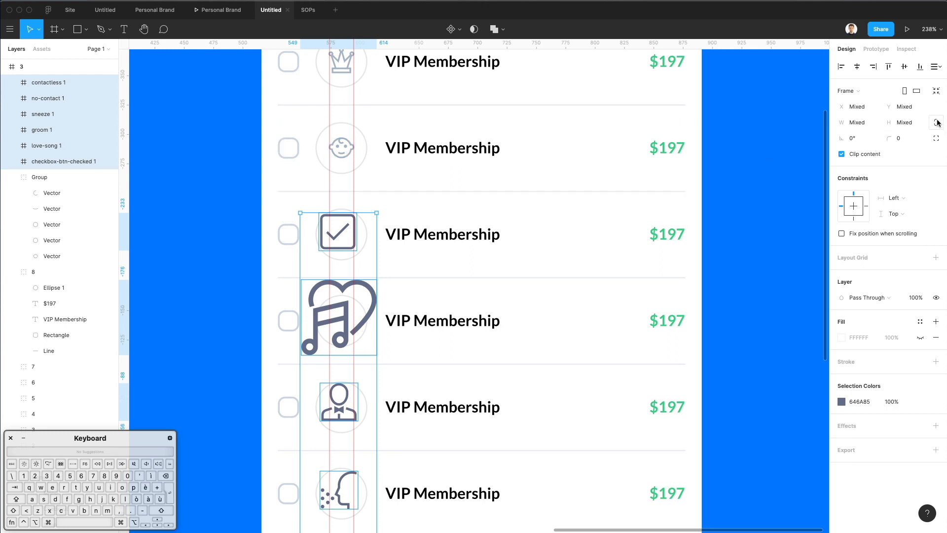
# Try to set the width of the six selected icons to 30, undo it and clear the selection
pyautogui.click(859, 124)
pyautogui.write('30')
pyautogui.press('Return')
pyautogui.press('super+z')
pyautogui.press('Escape')
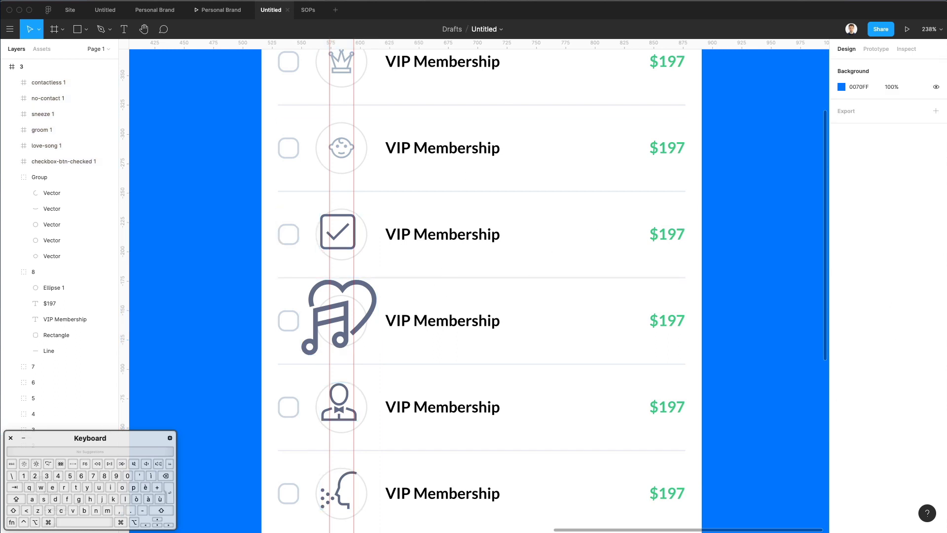
pyautogui.click(862, 1)
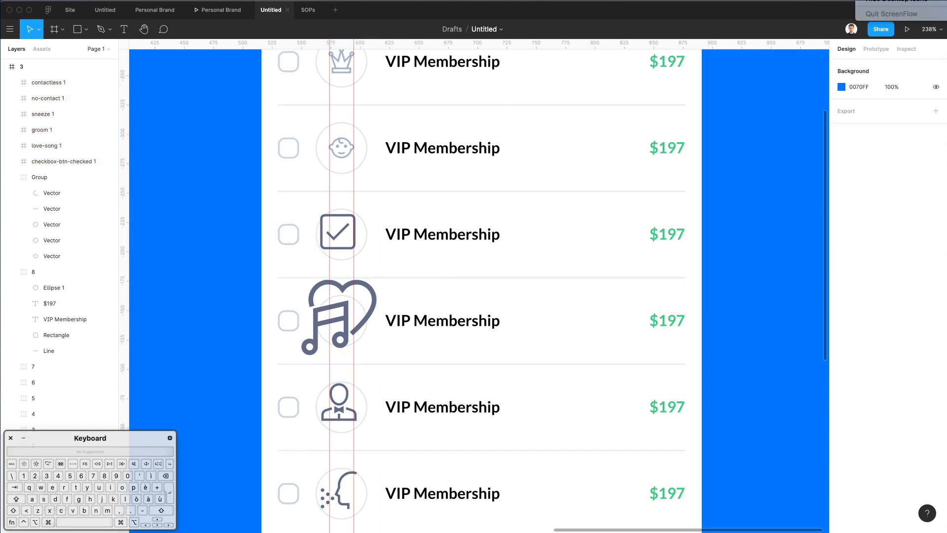
pyautogui.click(400, 324)
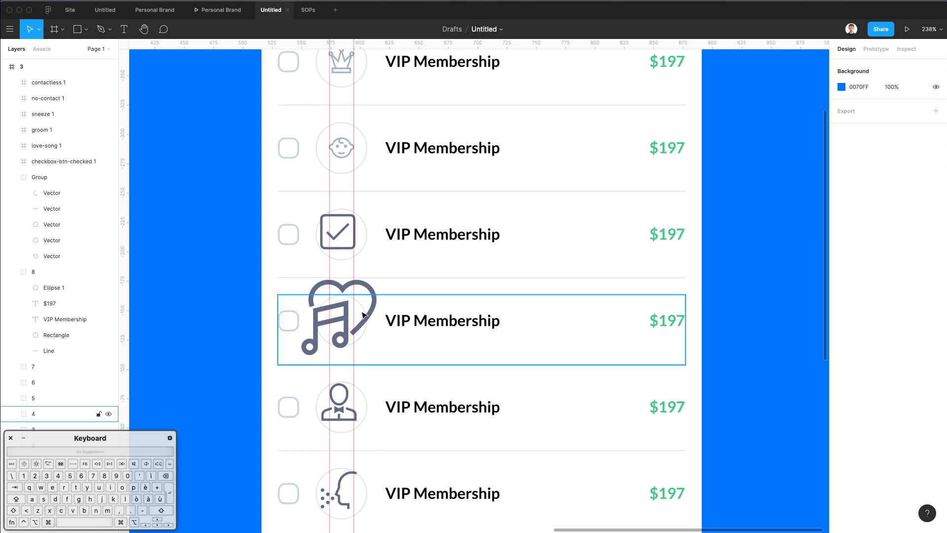
# Scale the love-song icon down to about 22 px and position it between the guides at X 57.03, Y 343.86
pyautogui.click(349, 294)
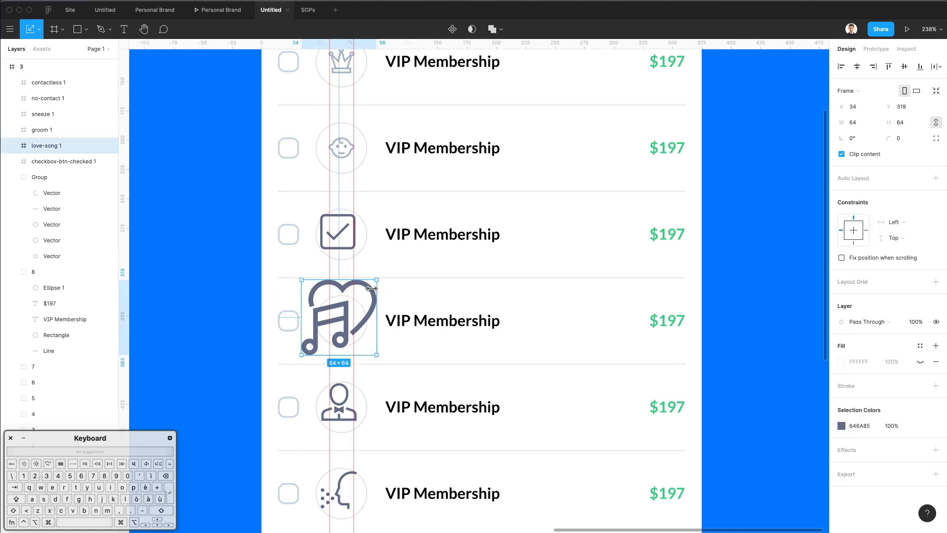
pyautogui.moveTo(378, 280); pyautogui.dragTo(343, 325)
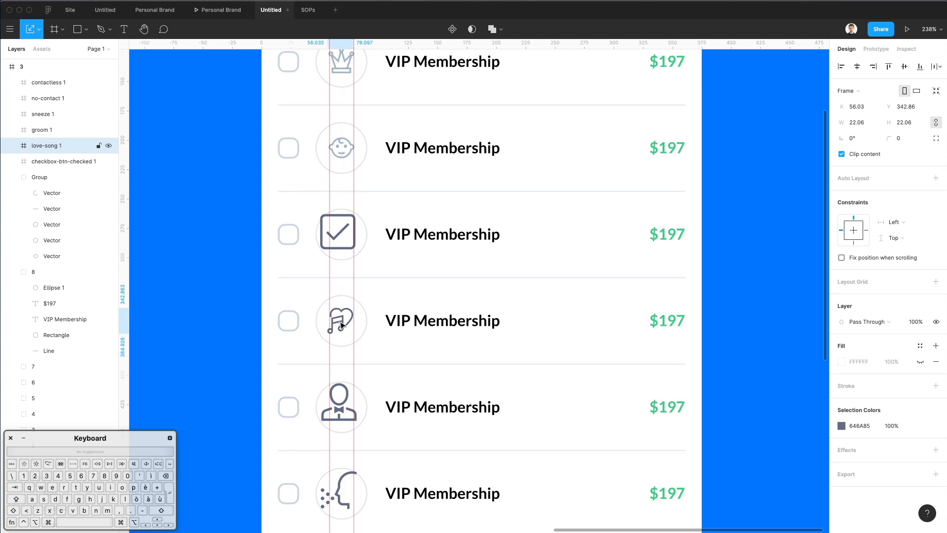
pyautogui.press('Right')
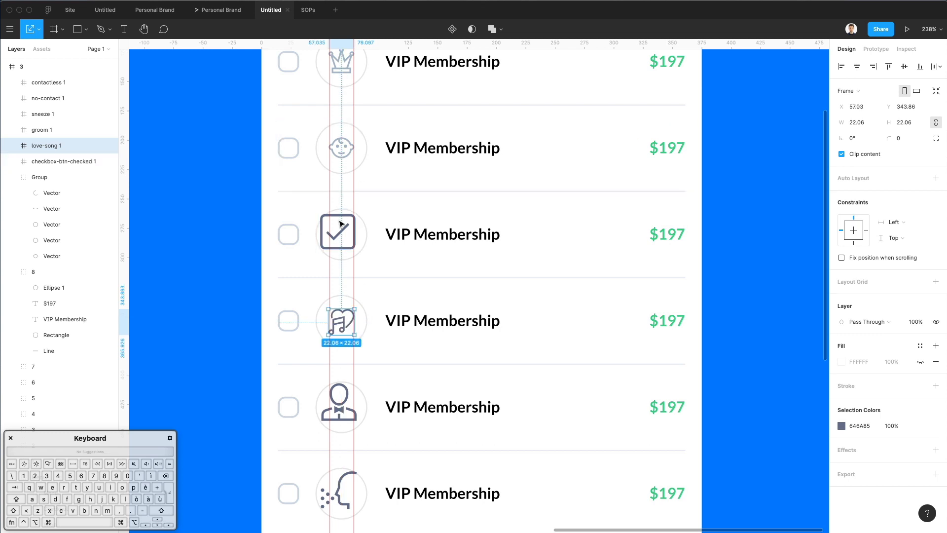
# Scale the checkbox-btn-checked icon down to about 20 px and centre it between the guides in the third row's circle
pyautogui.click(329, 226)
pyautogui.moveTo(318, 212); pyautogui.dragTo(330, 225)
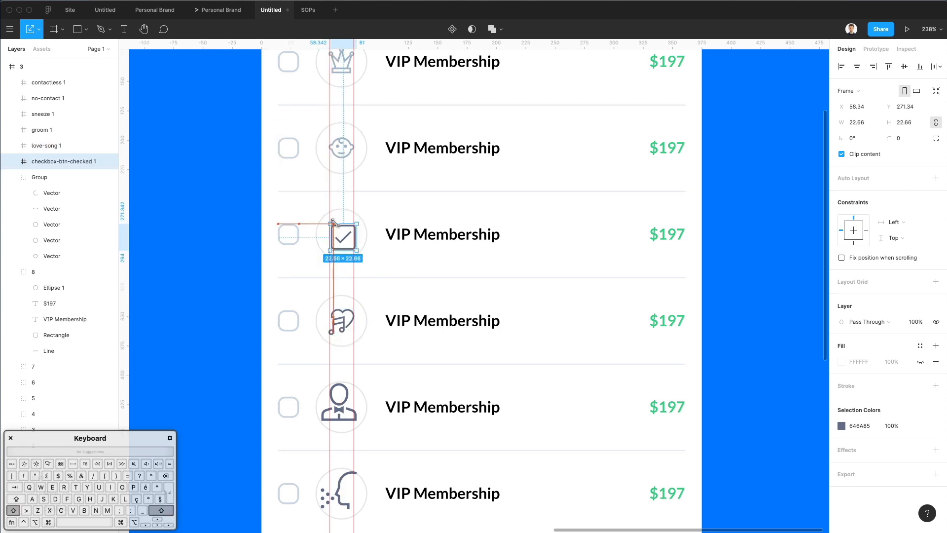
pyautogui.press('Left')
pyautogui.press('Left')
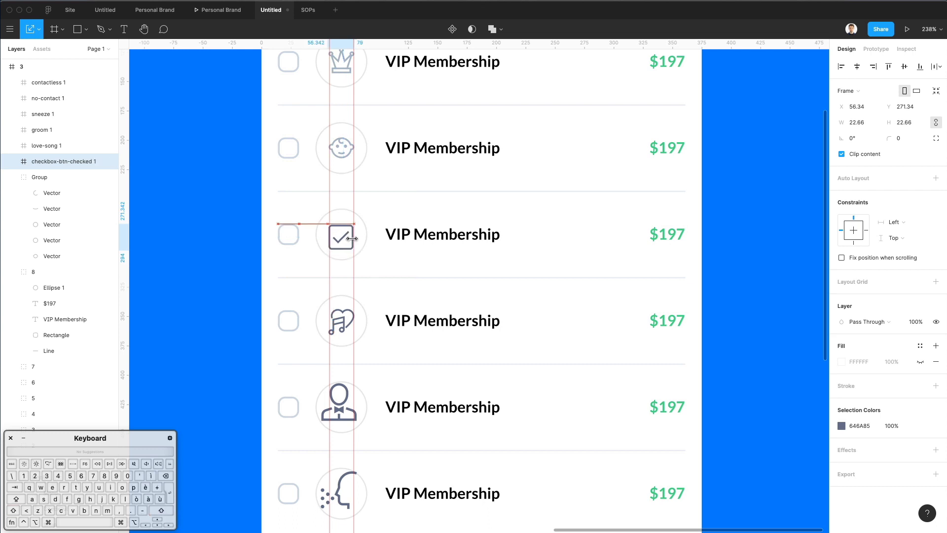
pyautogui.press('Up')
pyautogui.press('Up')
pyautogui.press('Up')
pyautogui.scroll(5, 351, 238)
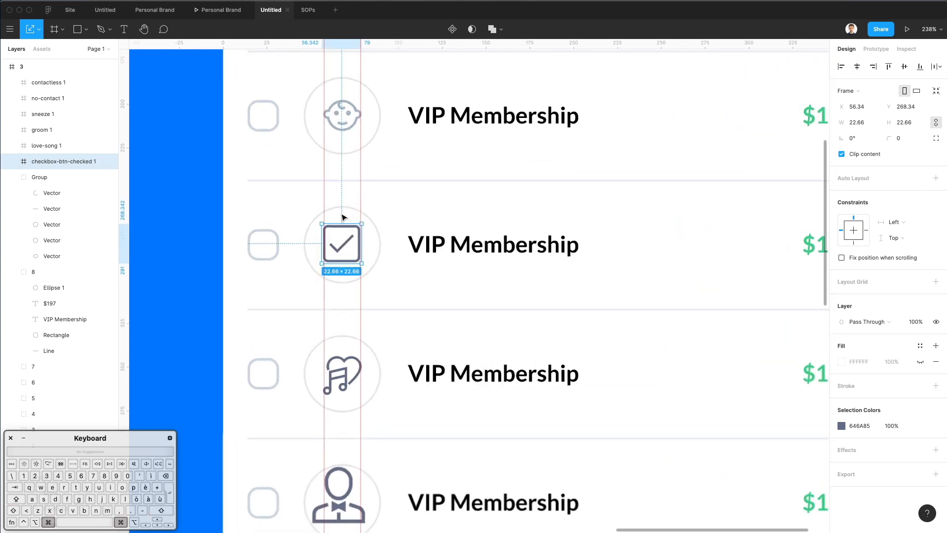
pyautogui.moveTo(365, 225); pyautogui.dragTo(360, 229)
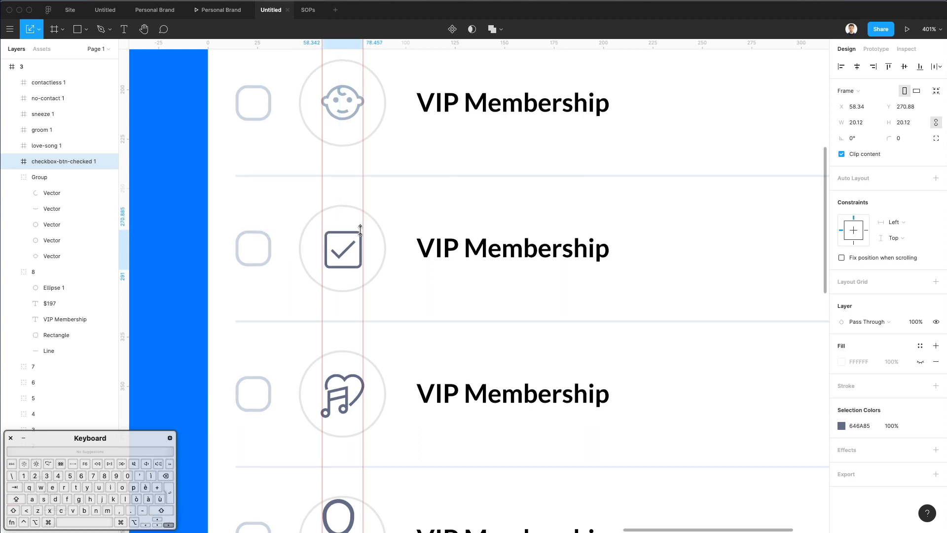
# Enlarge the baby icon group in the second row's circle to about 22.67 × 18.14
pyautogui.scroll(3, 360, 230)
pyautogui.click(359, 222)
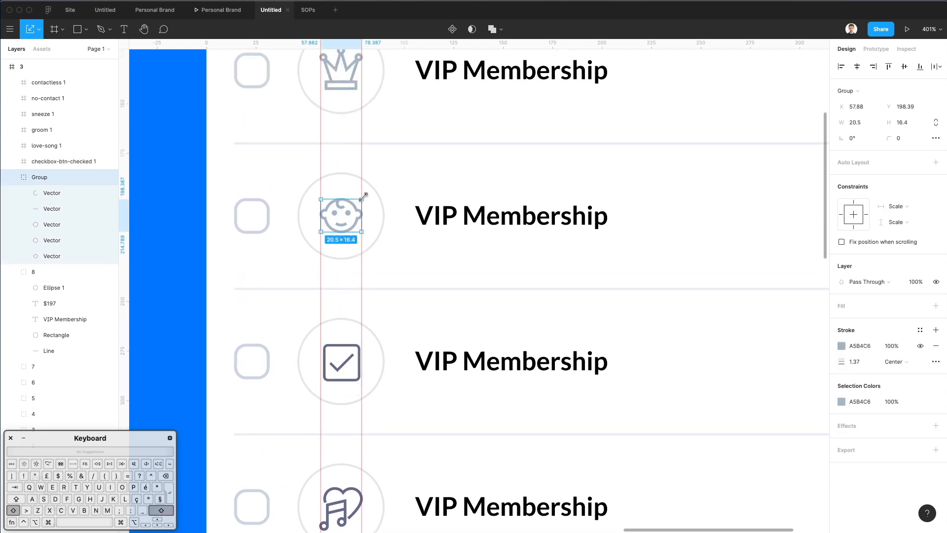
pyautogui.moveTo(365, 195); pyautogui.dragTo(365, 196)
# Scale the groom icon down to 20 × 20 and position it in the fifth row's circle at X 58, Y 416.45
pyautogui.scroll(-5, 368, 198)
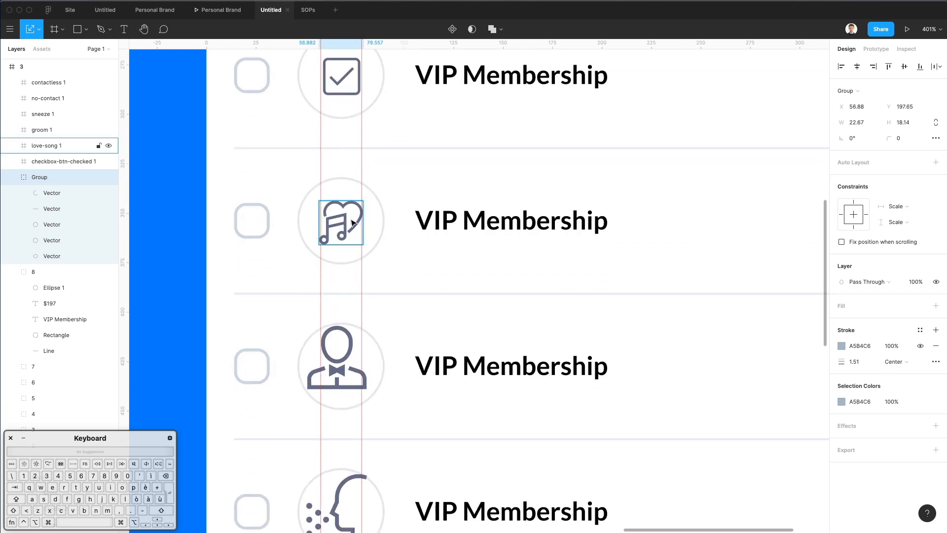
pyautogui.click(345, 220)
pyautogui.click(344, 366)
pyautogui.moveTo(305, 325); pyautogui.dragTo(331, 348)
pyautogui.press('Left')
pyautogui.press('Left')
pyautogui.press('Left')
pyautogui.press('Left')
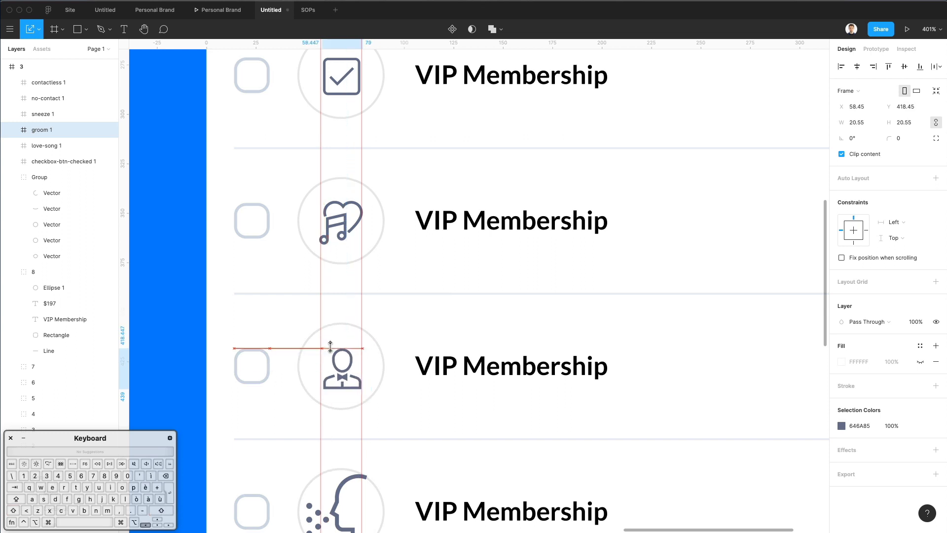
pyautogui.press('Up')
pyautogui.press('Up')
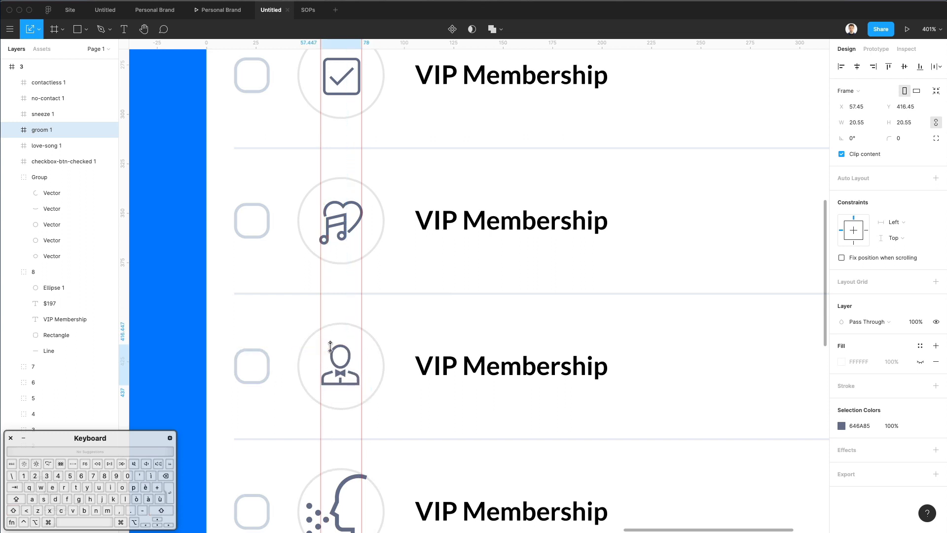
pyautogui.moveTo(321, 383); pyautogui.dragTo(324, 383)
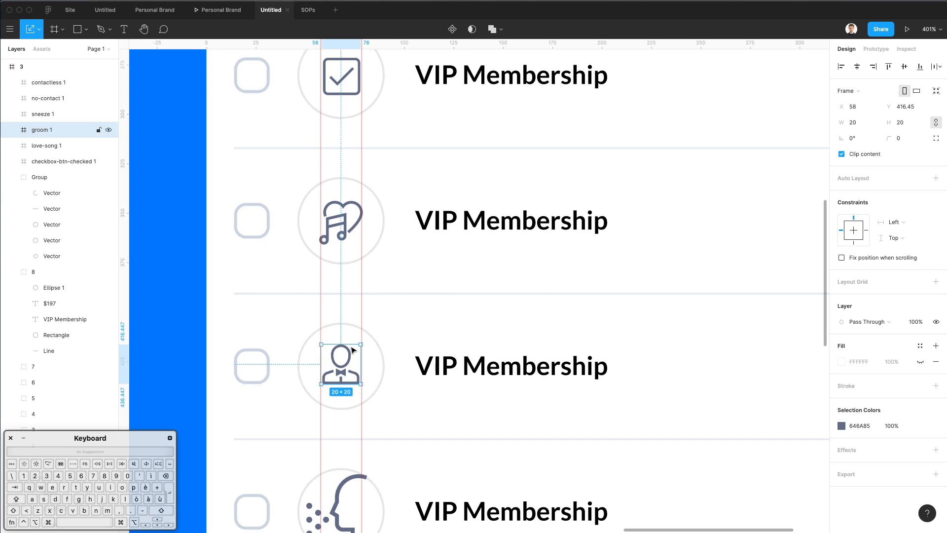
# Scale the sneeze icon down to 21.58 × 21.58 and position it in the sixth row's circle at X 57.42, Y 490.42
pyautogui.scroll(-3, 353, 348)
pyautogui.scroll(-2, 364, 235)
pyautogui.click(312, 184)
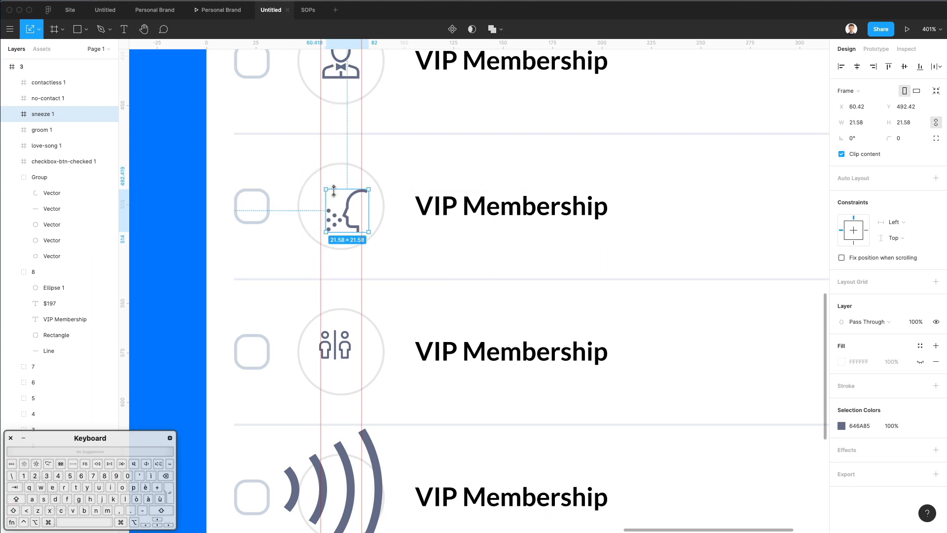
pyautogui.moveTo(321, 182); pyautogui.dragTo(333, 190)
pyautogui.press('Up')
# Enlarge the no-contact icon to 20.65 × 20.65 and position it in the seventh row's circle at X 58, Y 564
pyautogui.scroll(-2, 337, 195)
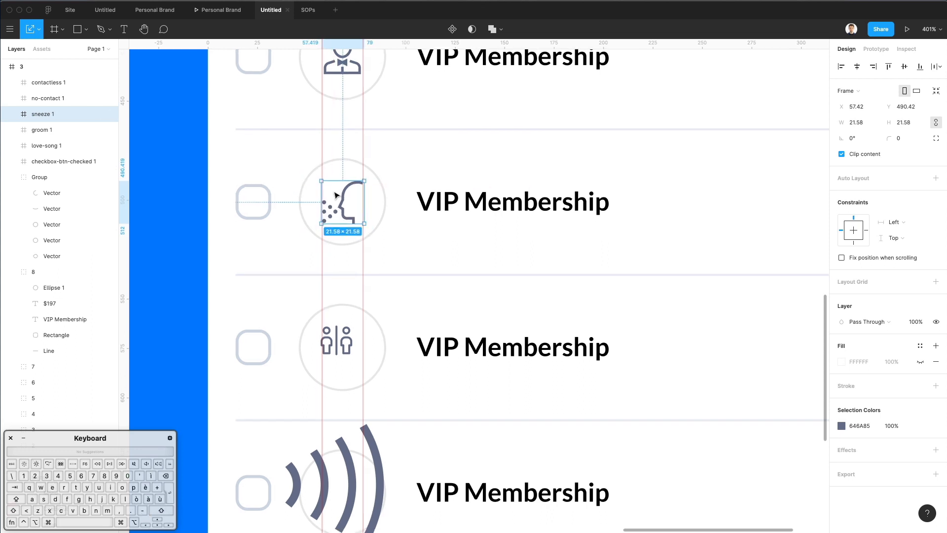
pyautogui.click(339, 285)
pyautogui.moveTo(352, 302); pyautogui.dragTo(362, 309)
pyautogui.press('Down')
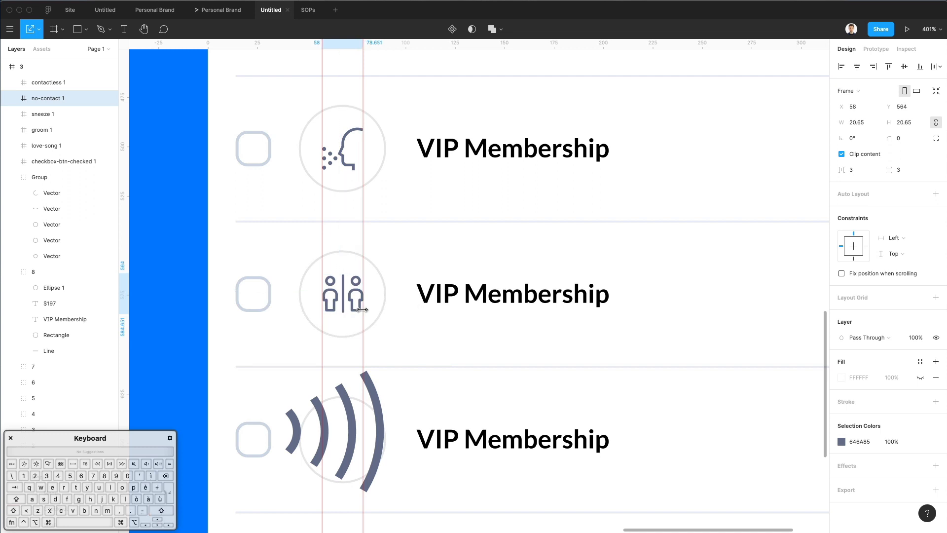
# Scale the contactless icon down to 22.83 × 22.83 in the eighth row's circle at X 56.65, Y 636.69
pyautogui.scroll(-5, 363, 309)
pyautogui.click(358, 267)
pyautogui.moveTo(402, 207); pyautogui.dragTo(363, 258)
# Ungroup the frames of the six icons in rows three to eight, from checkbox-btn-checked to contactless
pyautogui.scroll(-10, 363, 258)
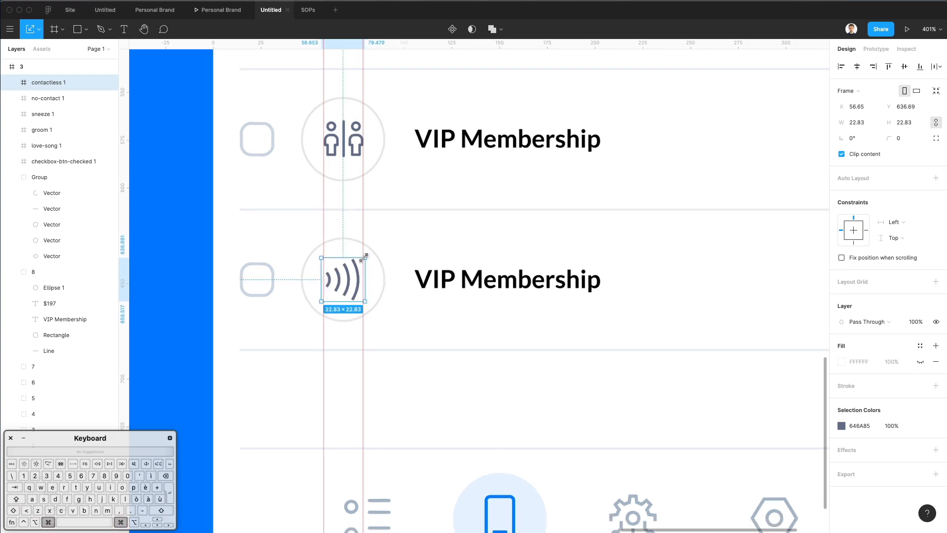
pyautogui.keyDown('shift'); pyautogui.click(355, 259); pyautogui.keyUp('shift')
pyautogui.keyDown('shift'); pyautogui.click(353, 204); pyautogui.keyUp('shift')
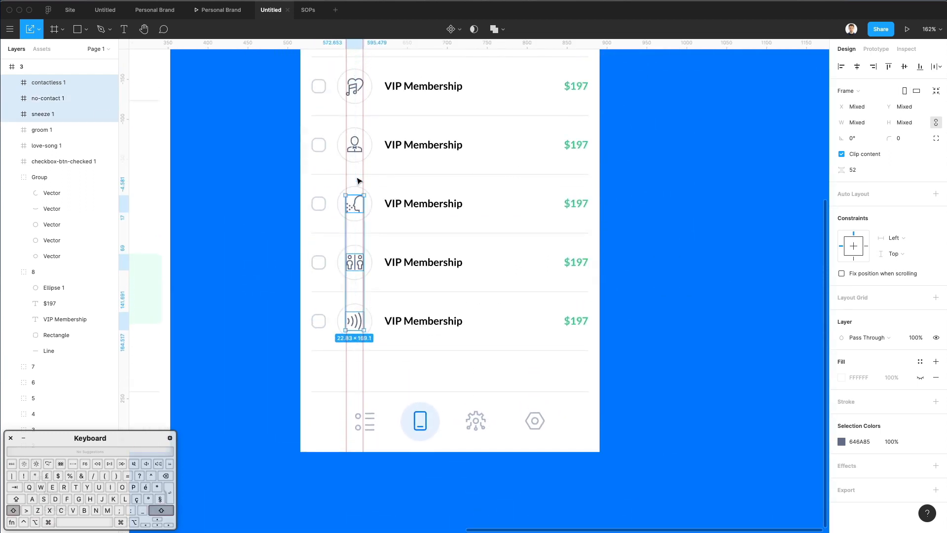
pyautogui.keyDown('shift'); pyautogui.click(354, 145); pyautogui.keyUp('shift')
pyautogui.keyDown('shift'); pyautogui.click(354, 87); pyautogui.keyUp('shift')
pyautogui.scroll(4, 360, 122)
pyautogui.keyDown('shift'); pyautogui.click(356, 190); pyautogui.keyUp('shift')
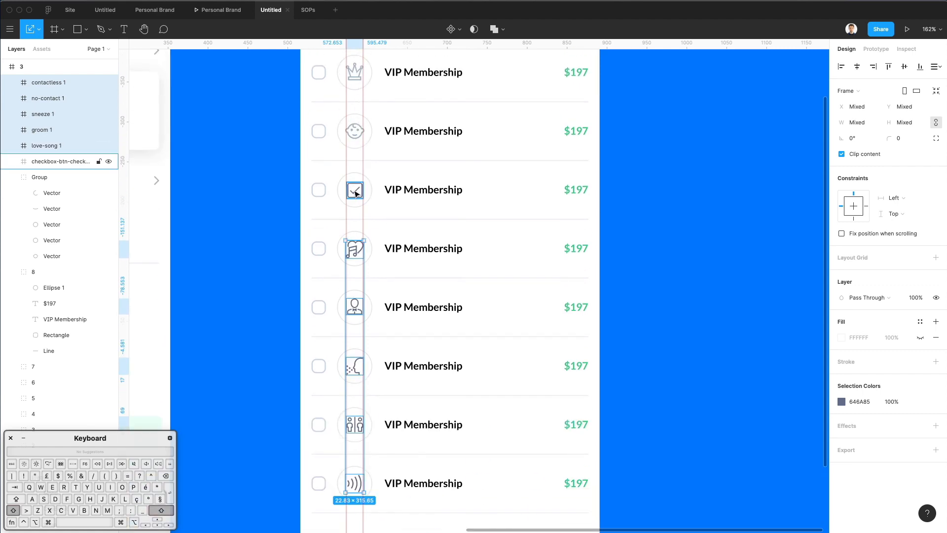
pyautogui.press('super+shift+g')
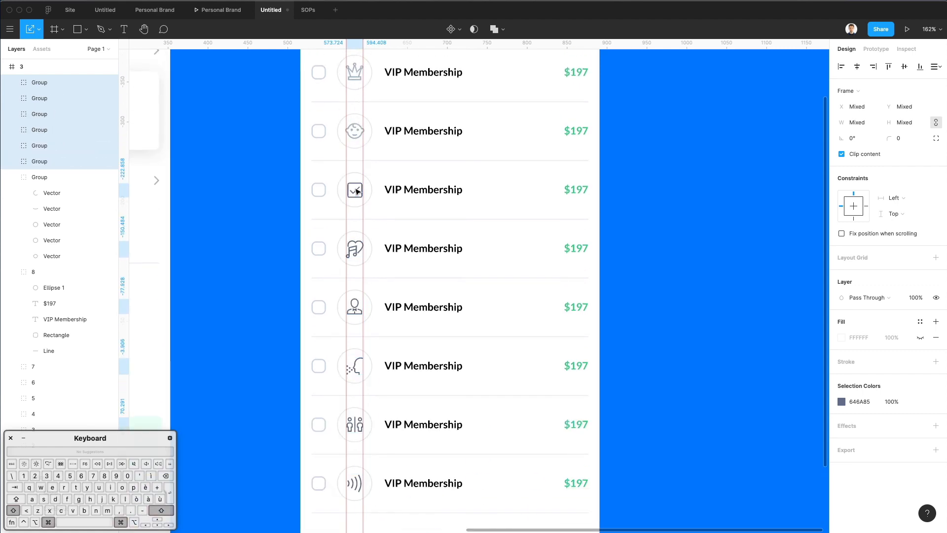
# Recolour the six selected icon groups to A5B4C6 by sampling the baby icon's colour
pyautogui.scroll(2, 344, 147)
pyautogui.scroll(4, 343, 147)
pyautogui.press('i')
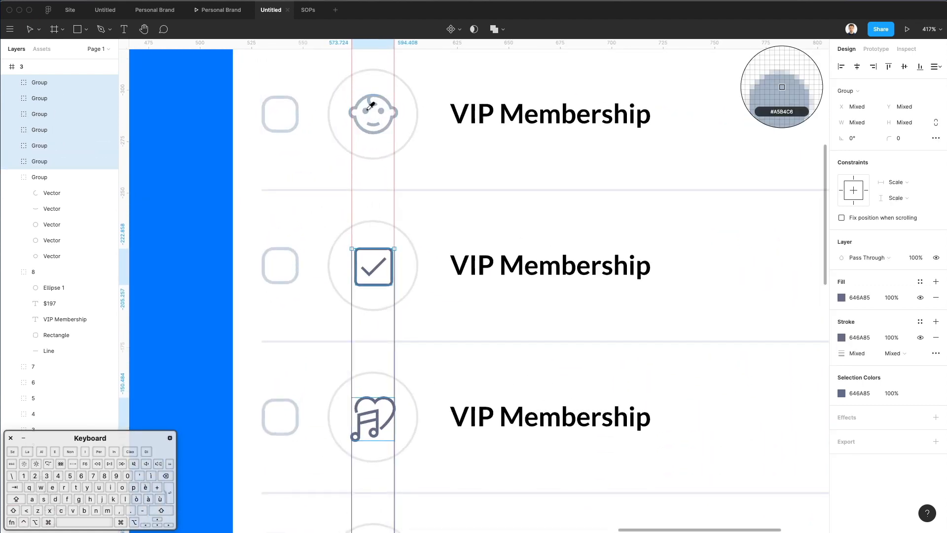
pyautogui.click(368, 111)
pyautogui.scroll(-1, 425, 239)
pyautogui.scroll(-2, 424, 238)
pyautogui.scroll(-5, 425, 237)
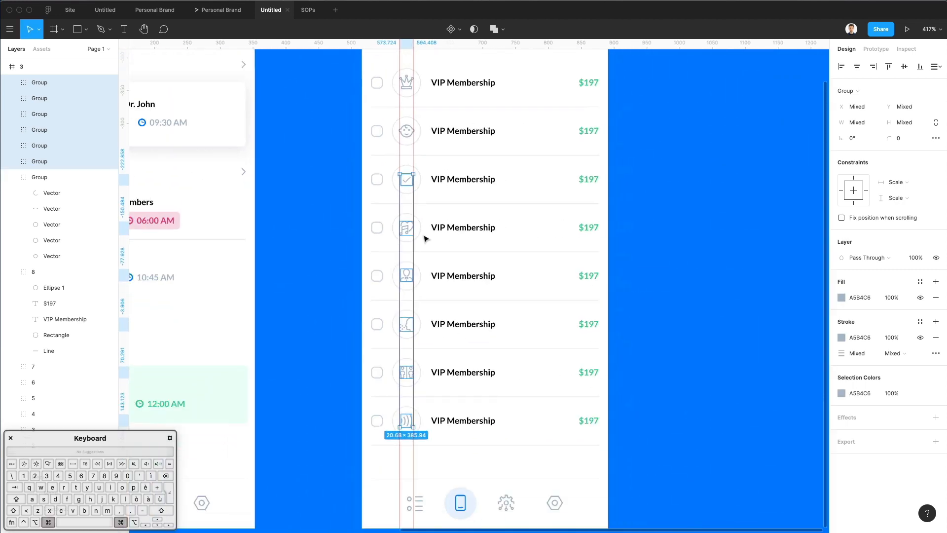
pyautogui.click(324, 256)
# Replace the second row's label beside the baby icon with "Pediatric Package"
pyautogui.scroll(3, 463, 133)
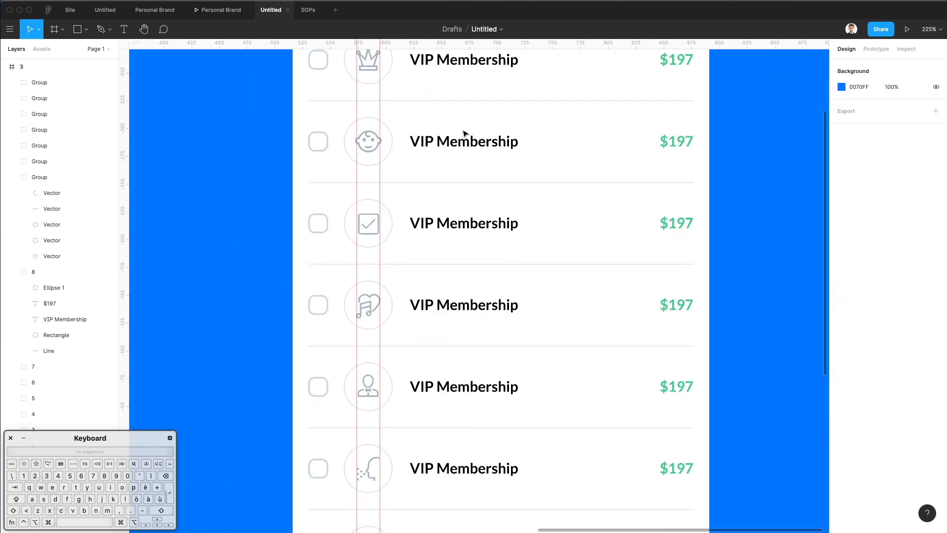
pyautogui.scroll(1, 461, 197)
pyautogui.doubleClick(462, 204)
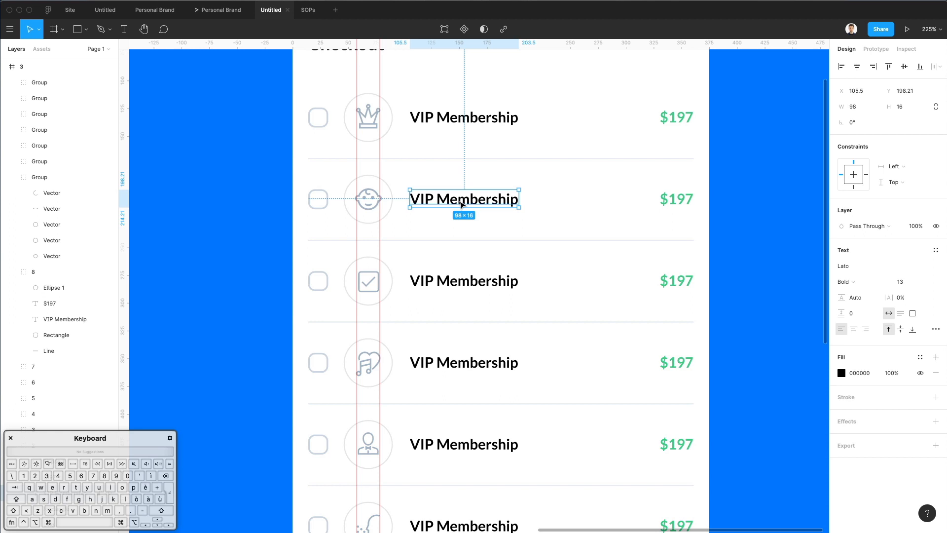
pyautogui.doubleClick(459, 200)
pyautogui.press('shift')
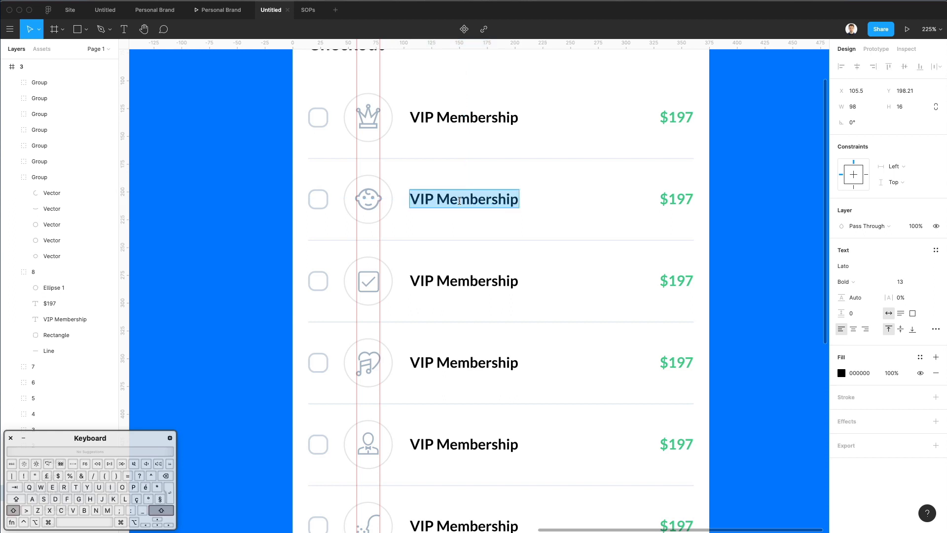
pyautogui.write('Pediatric')
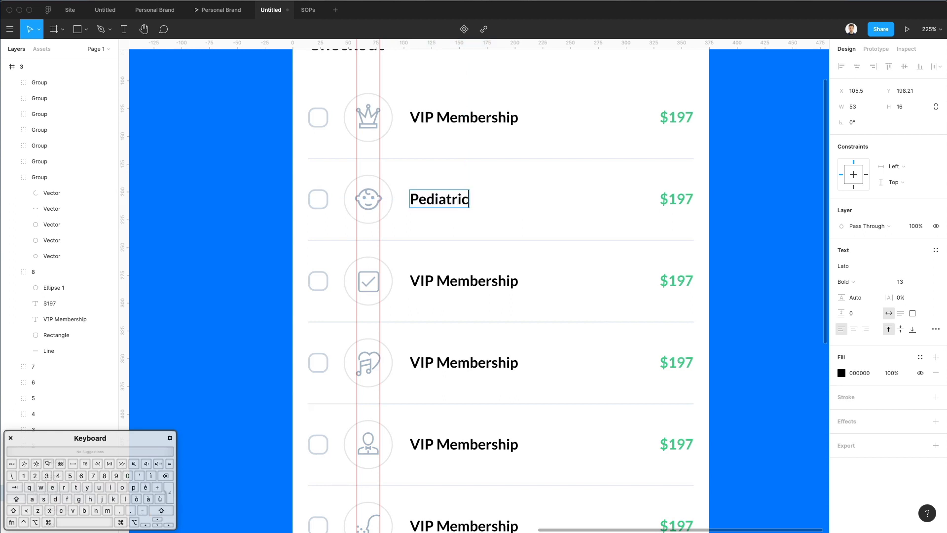
pyautogui.write(' Pack')
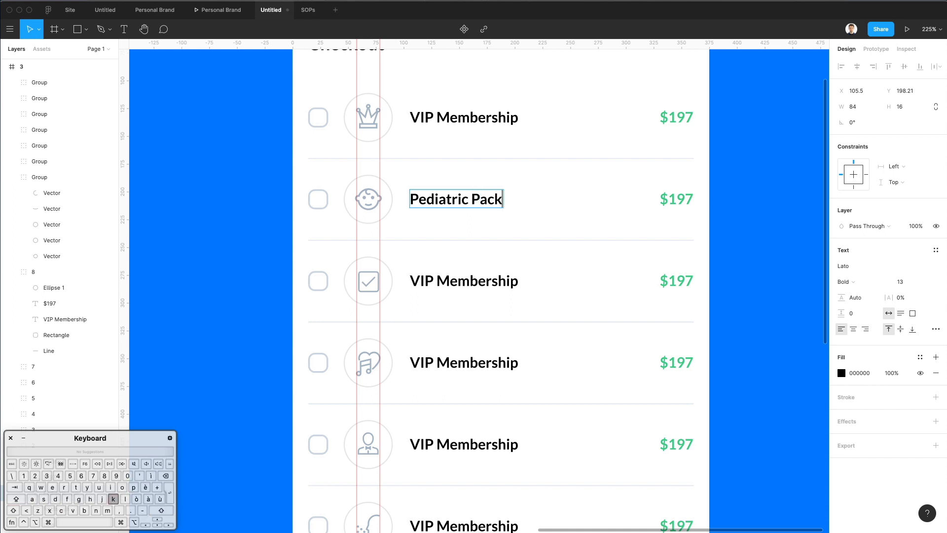
pyautogui.write('age')
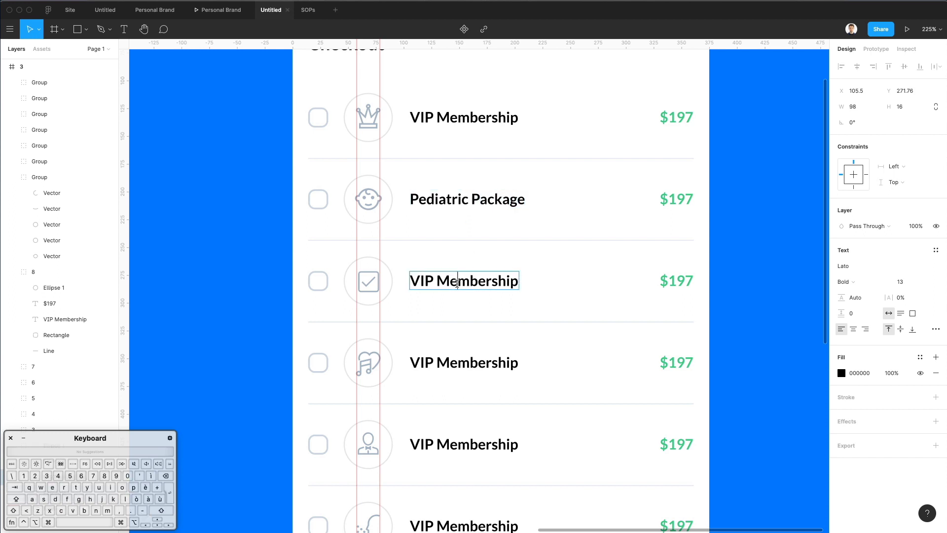
# Replace the third row's label beside the checkbox icon with "Medical Checkup"
pyautogui.doubleClick(457, 282)
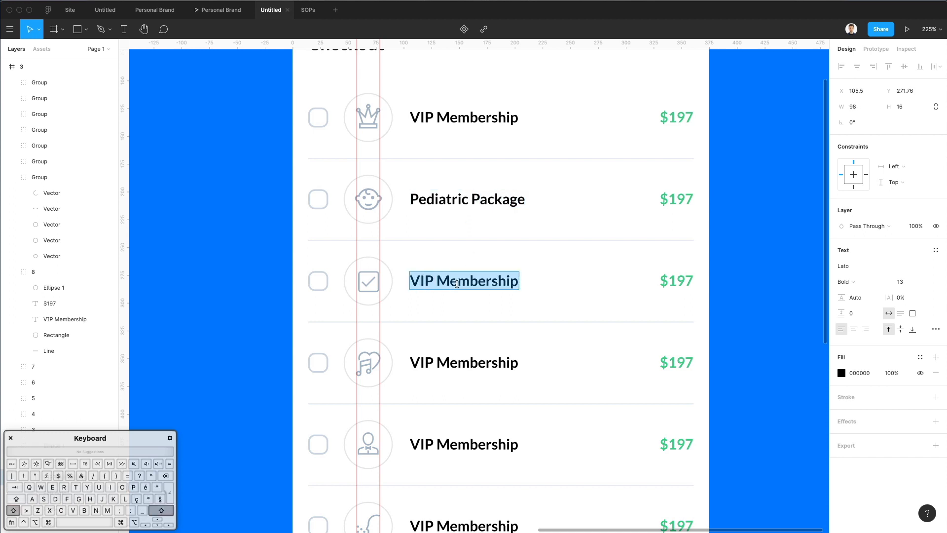
pyautogui.write('Checklist')
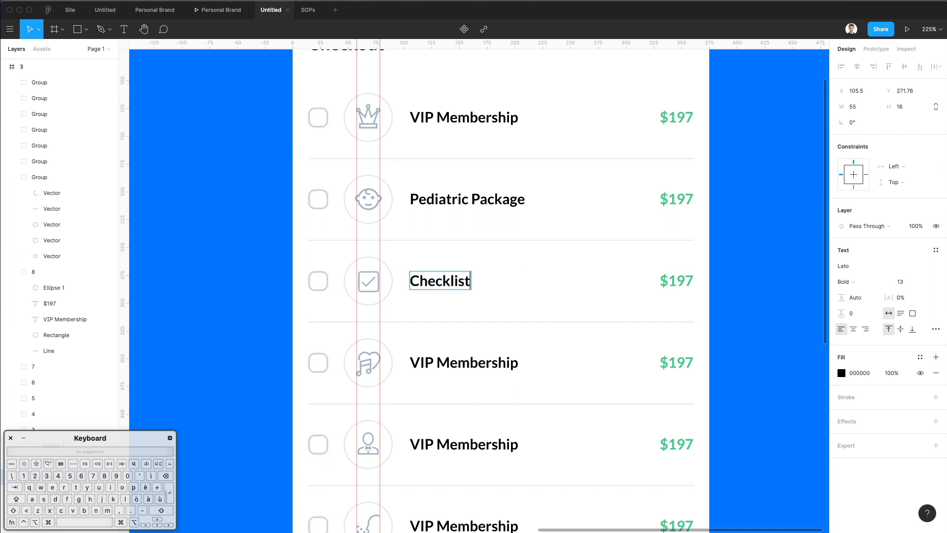
pyautogui.press('Up')
pyautogui.write('Medical')
pyautogui.press('Down')
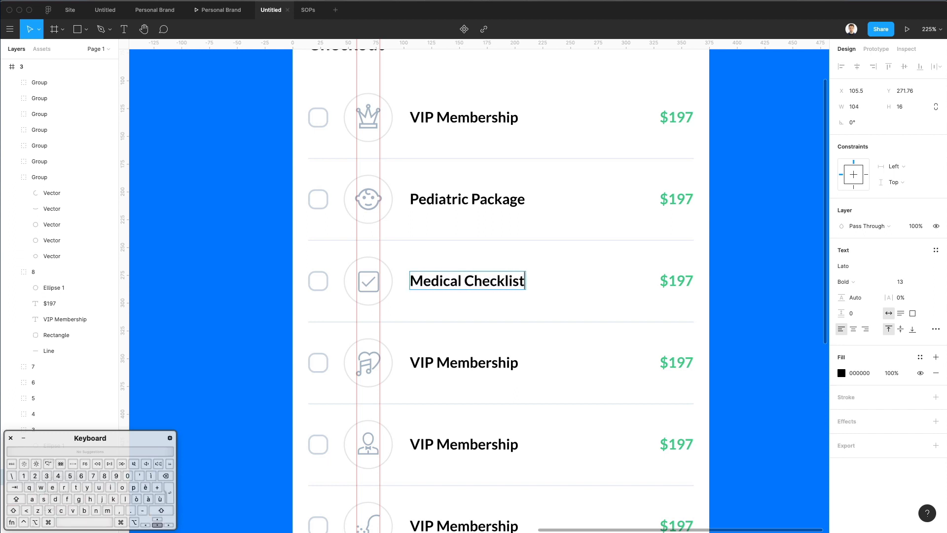
pyautogui.press('BackSpace')
pyautogui.press('BackSpace')
pyautogui.write('up')
# Replace the fourth row's label beside the music icon with "Music Therapy"
pyautogui.tripleClick(468, 367)
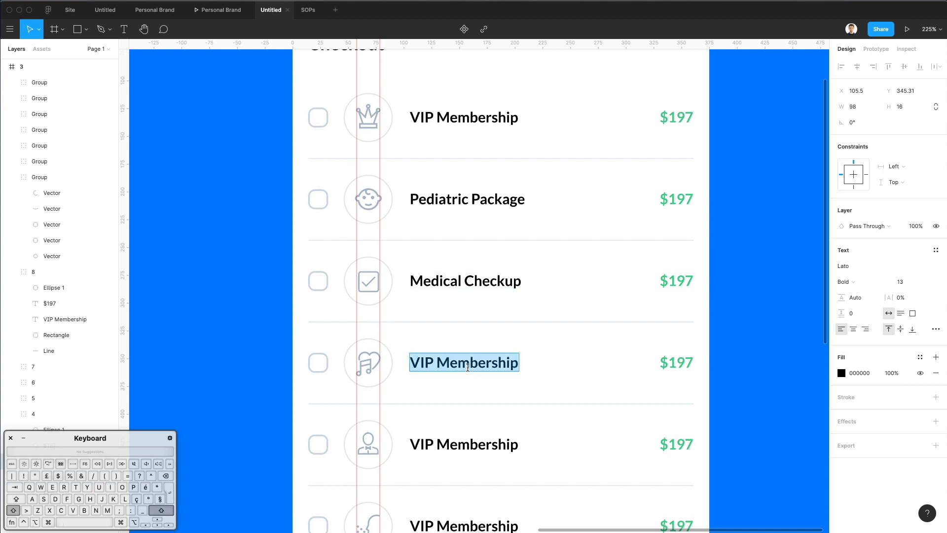
pyautogui.write('M')
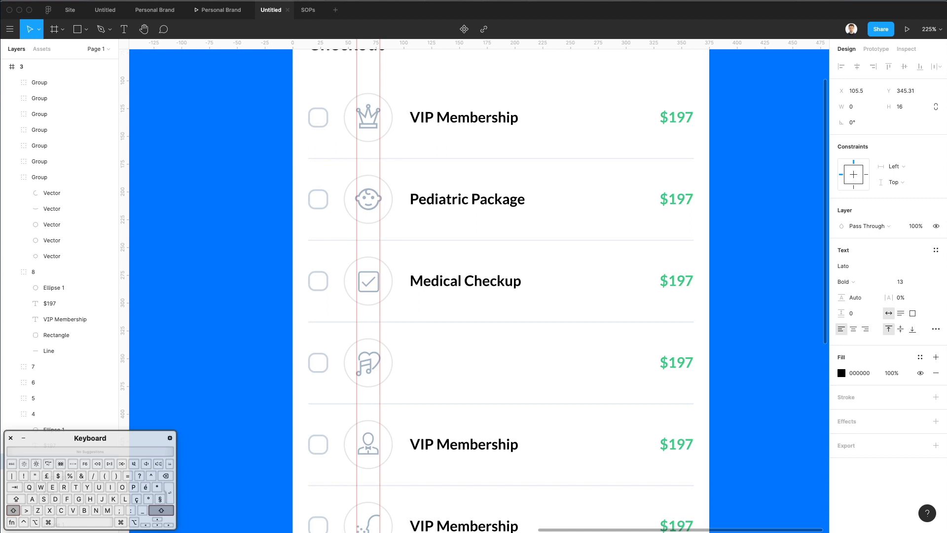
pyautogui.write('Mus')
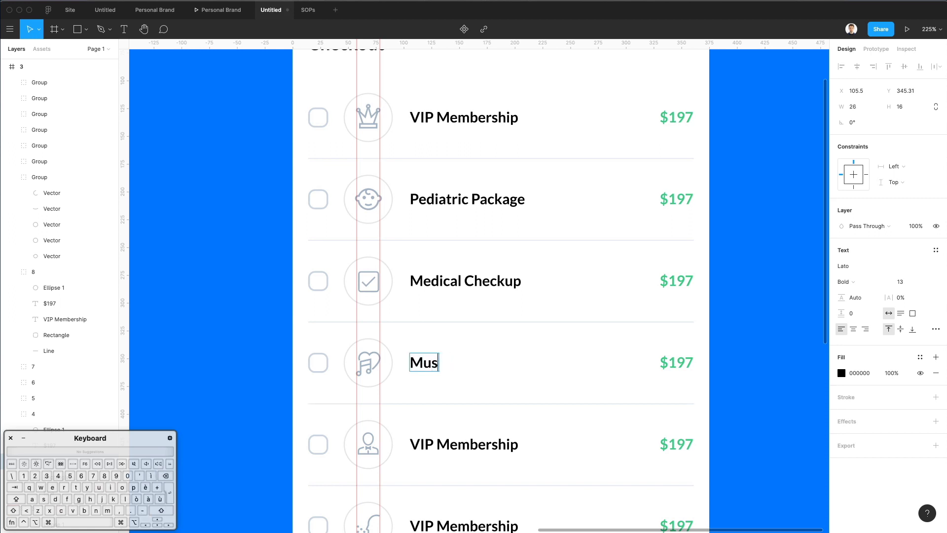
pyautogui.write('ci  Therapy')
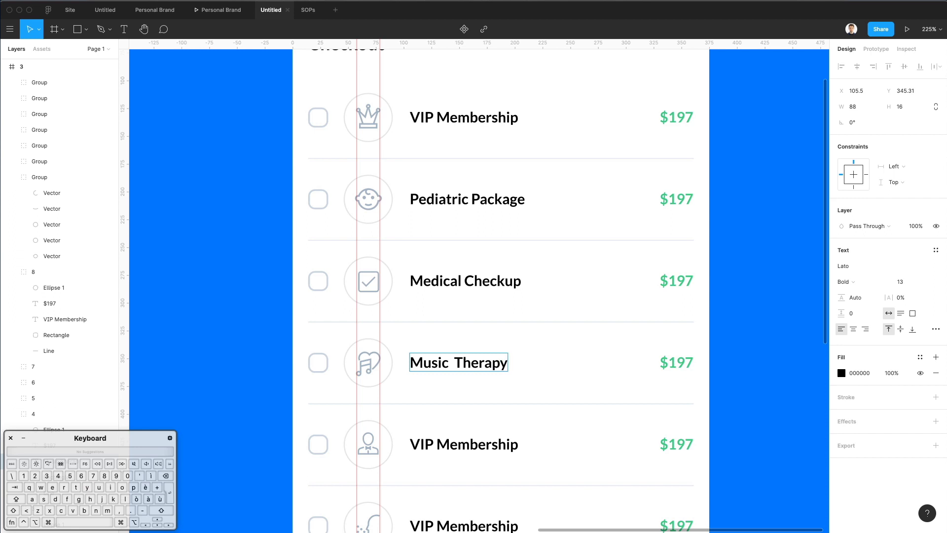
# Replace the fifth row's label beside the groom icon with "Room Service"
pyautogui.scroll(-5, 425, 340)
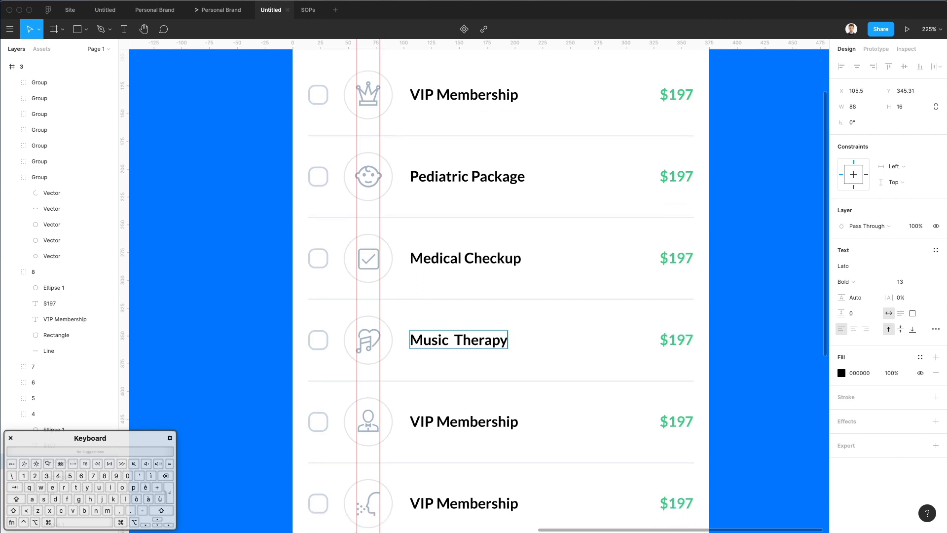
pyautogui.doubleClick(430, 273)
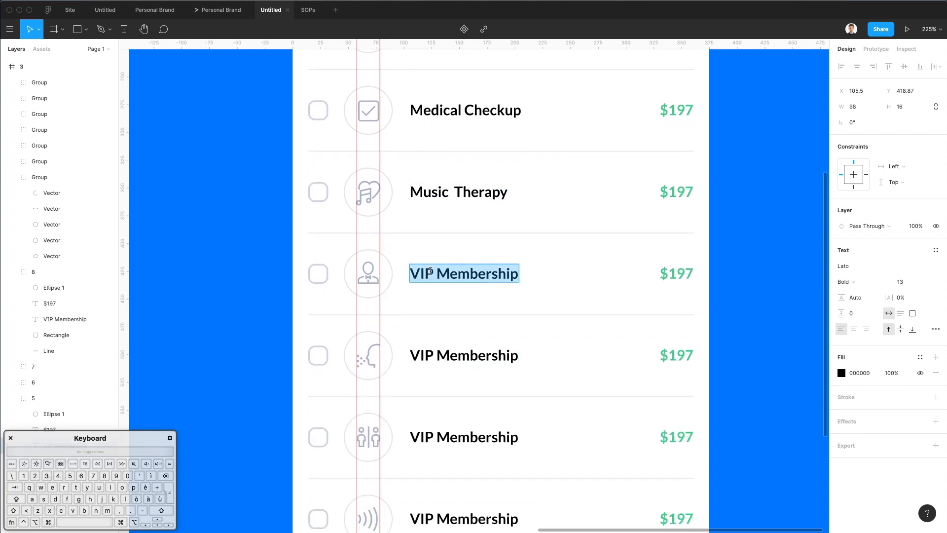
pyautogui.press('shift')
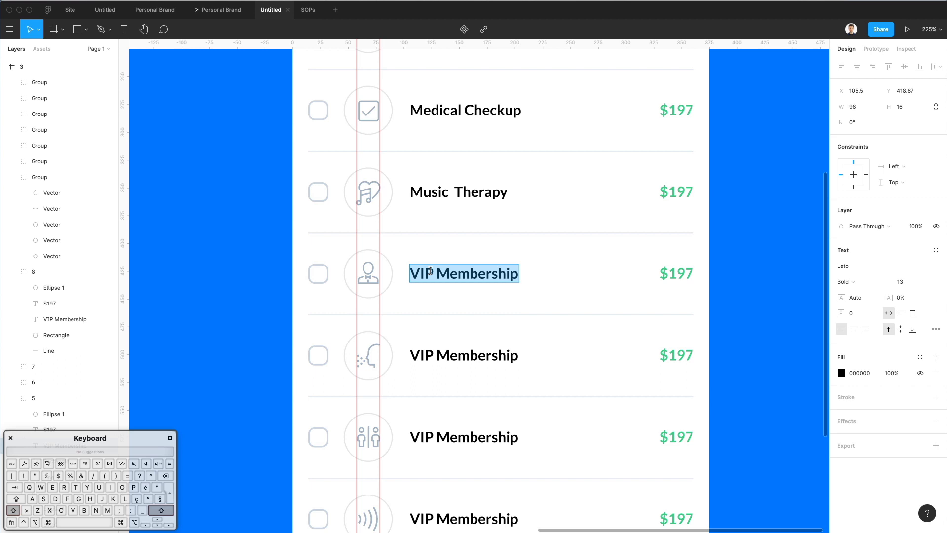
pyautogui.write('Room ')
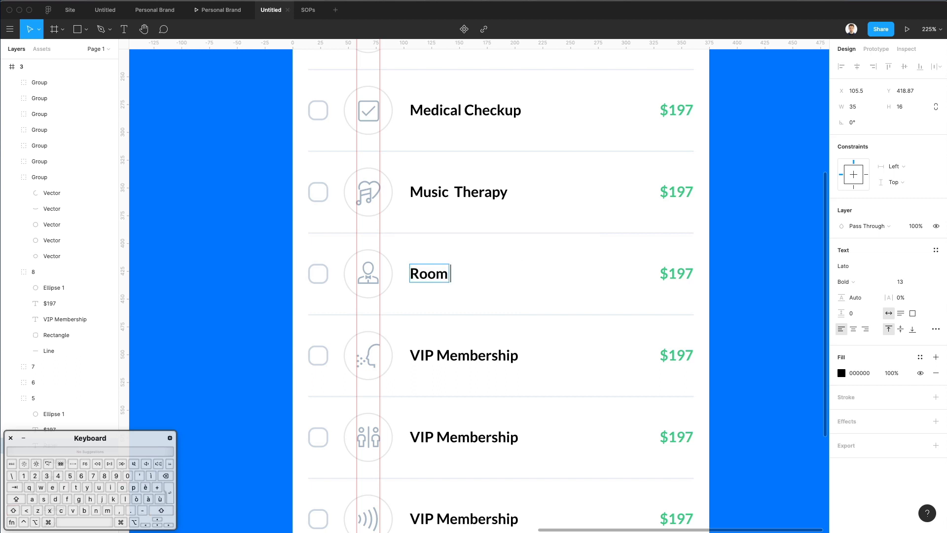
pyautogui.write('Service')
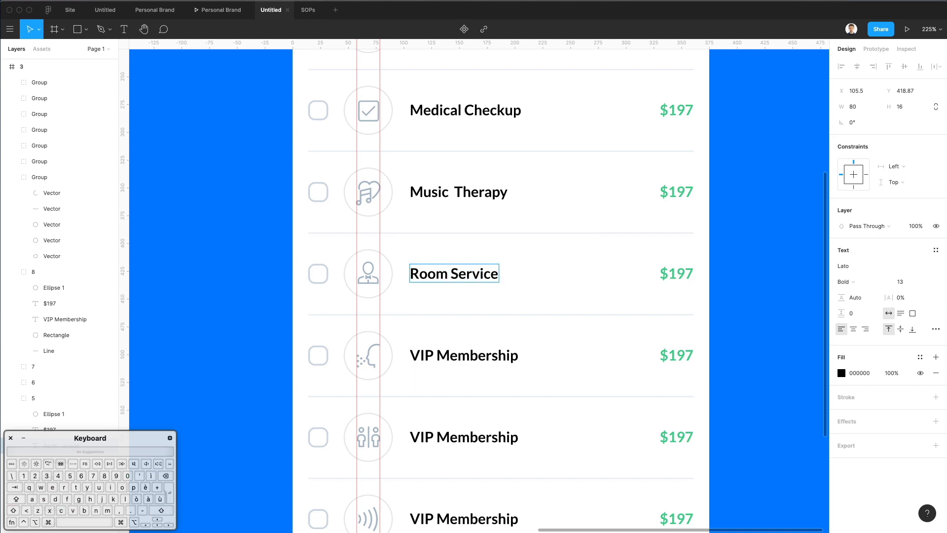
pyautogui.scroll(-3, 500, 286)
pyautogui.press('shift')
pyautogui.write('ce')
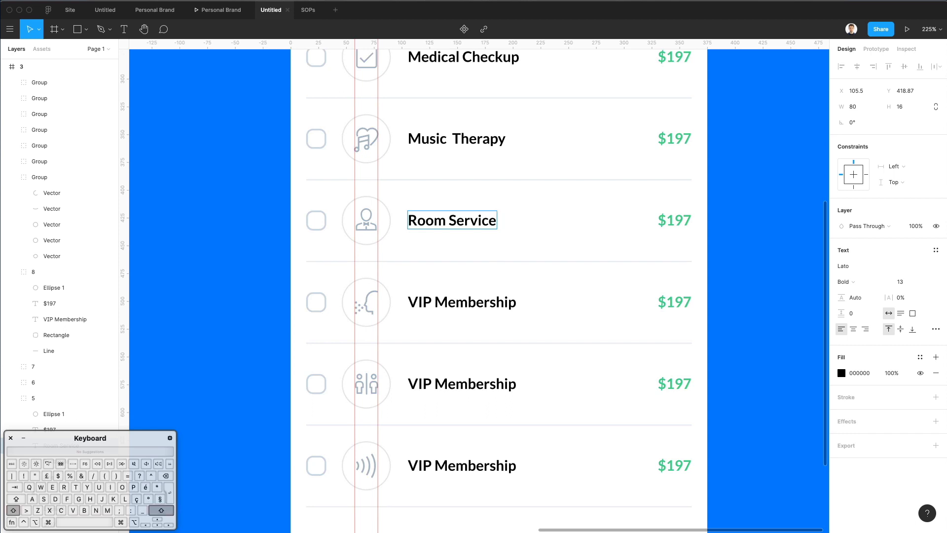
pyautogui.write(' Pack A')
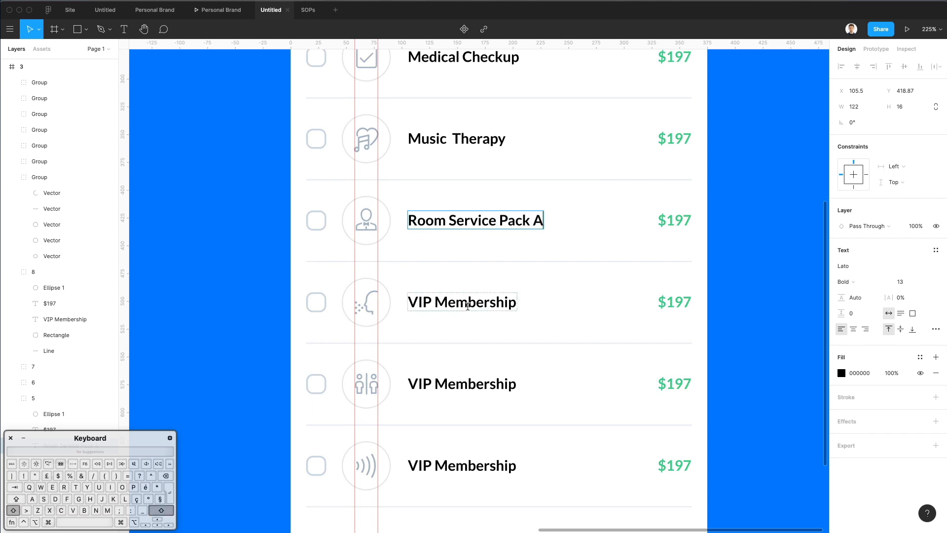
pyautogui.press('BackSpace')
pyautogui.hotkey('shift', 'alt', 'Left')
pyautogui.press('BackSpace')
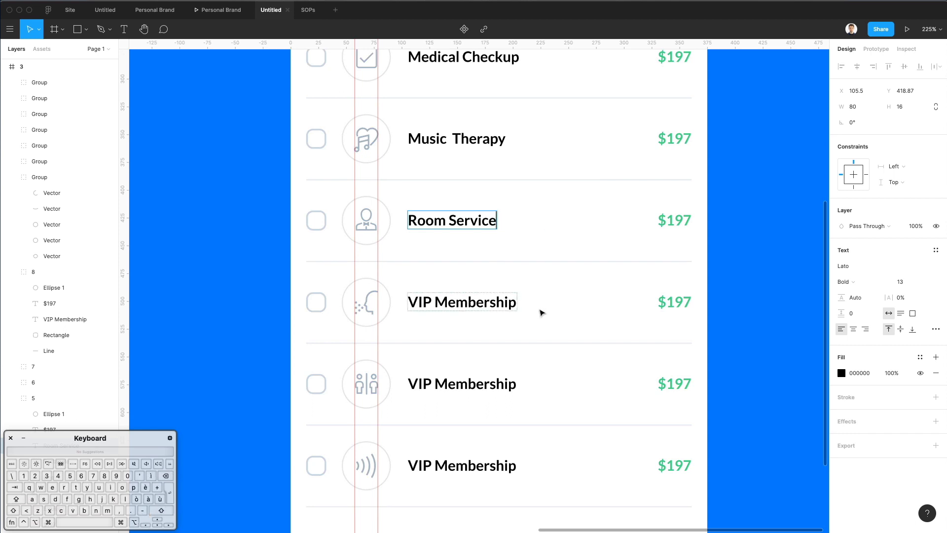
# Replace the sixth row's label beside the sneeze icon with "Cough Prevention"
pyautogui.doubleClick(445, 301)
pyautogui.write('C')
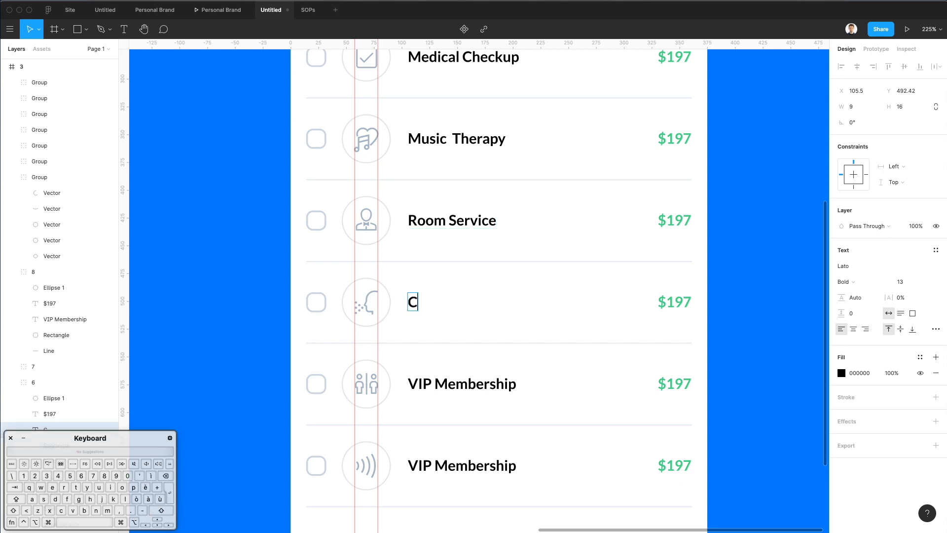
pyautogui.write('ough Prevention')
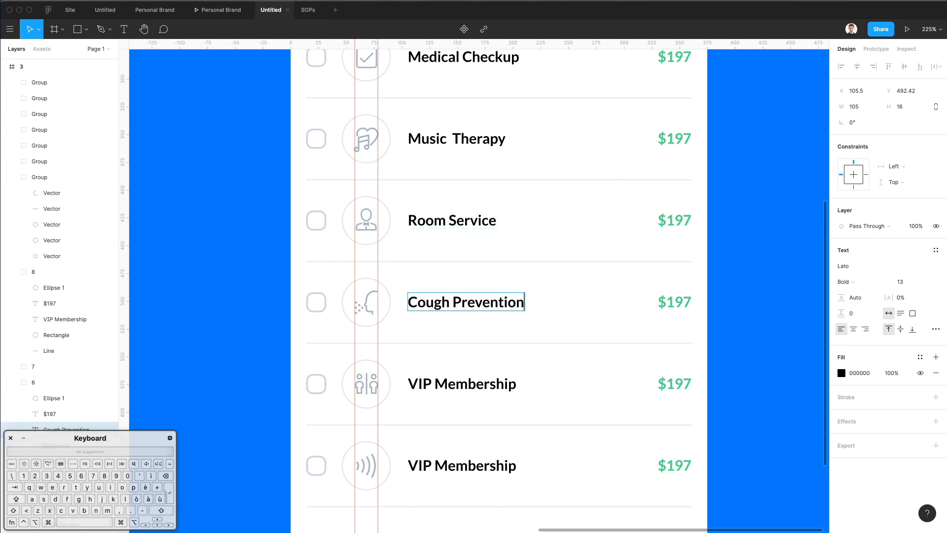
# Replace the seventh row's label beside the restroom-figures icon with "Gender Analysis"
pyautogui.scroll(-5, 442, 271)
pyautogui.doubleClick(442, 211)
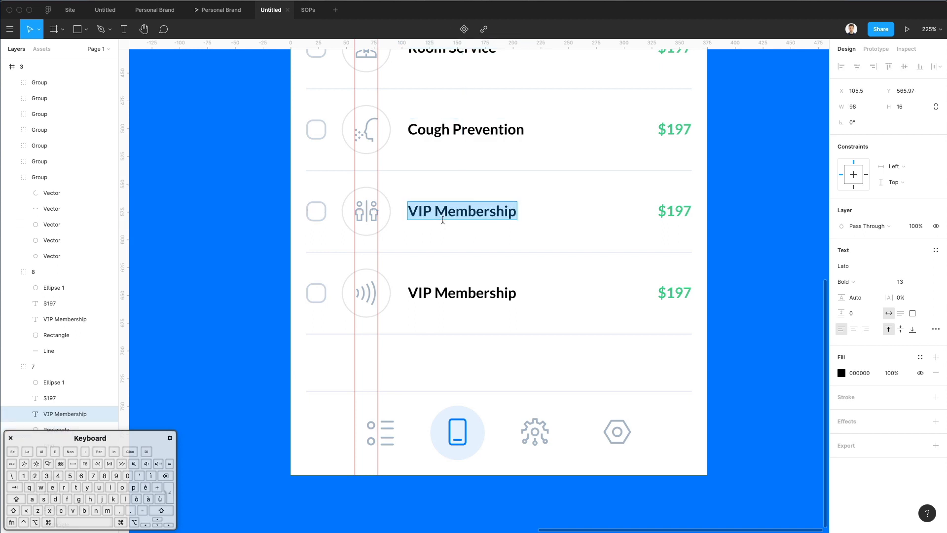
pyautogui.doubleClick(442, 211)
pyautogui.tripleClick(443, 212)
pyautogui.press('shift')
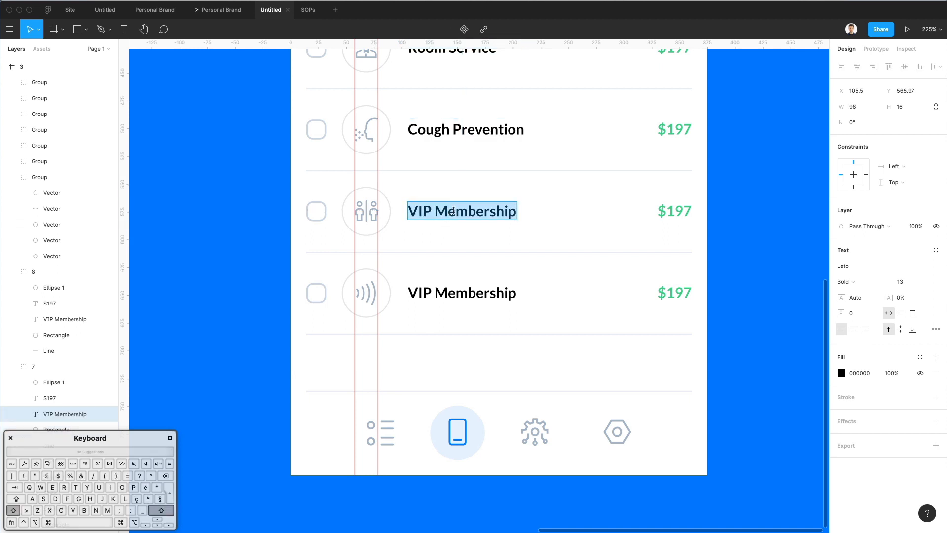
pyautogui.write('Gender')
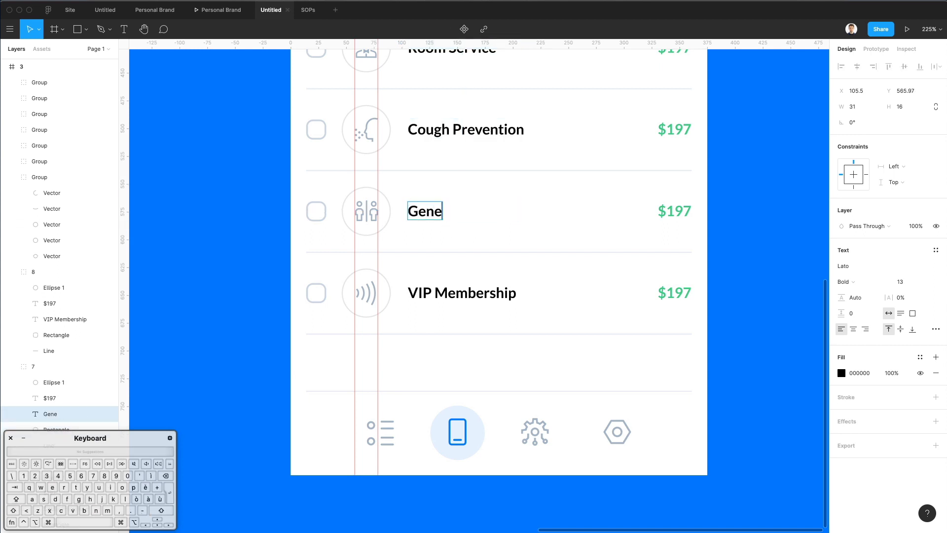
pyautogui.write(' Analysis')
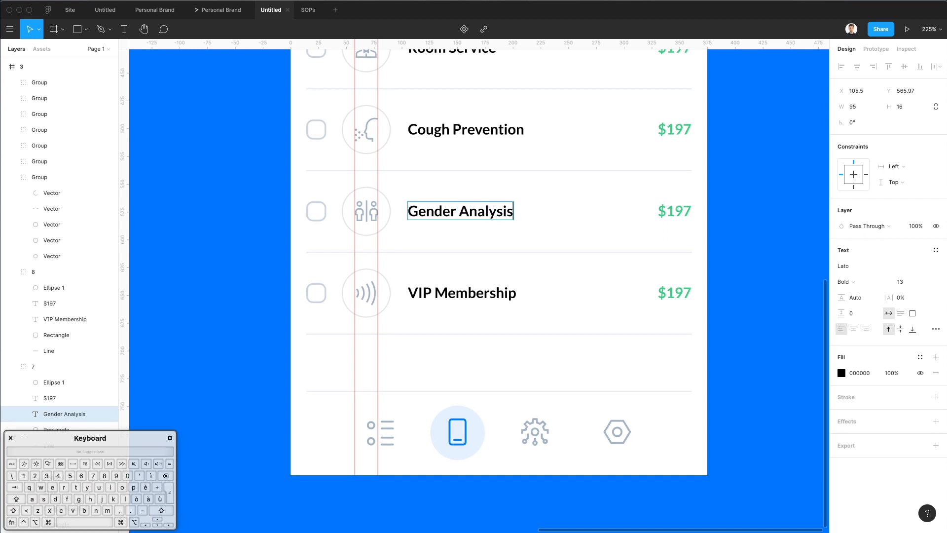
# Replace the eighth row's label beside the waves icon with "Radiowaves service"
pyautogui.doubleClick(476, 291)
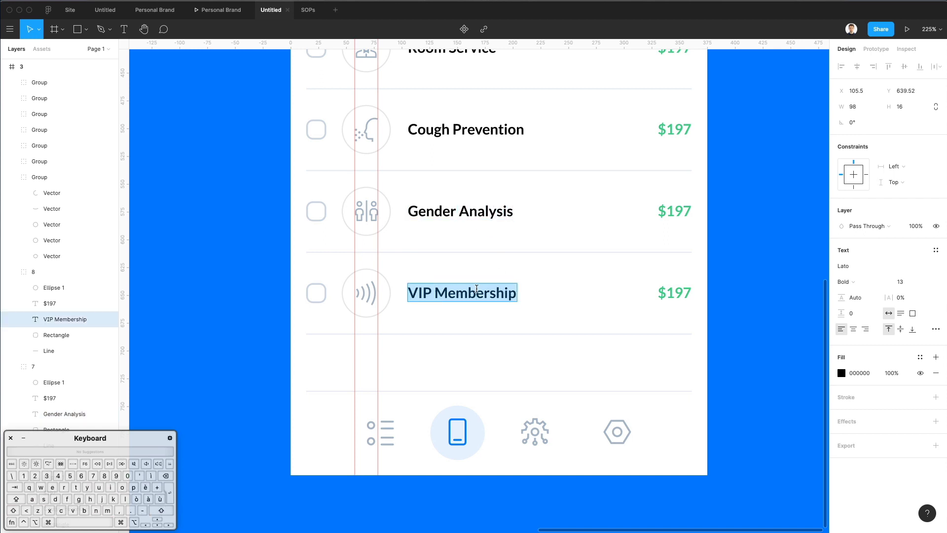
pyautogui.press('shift')
pyautogui.write('Radio')
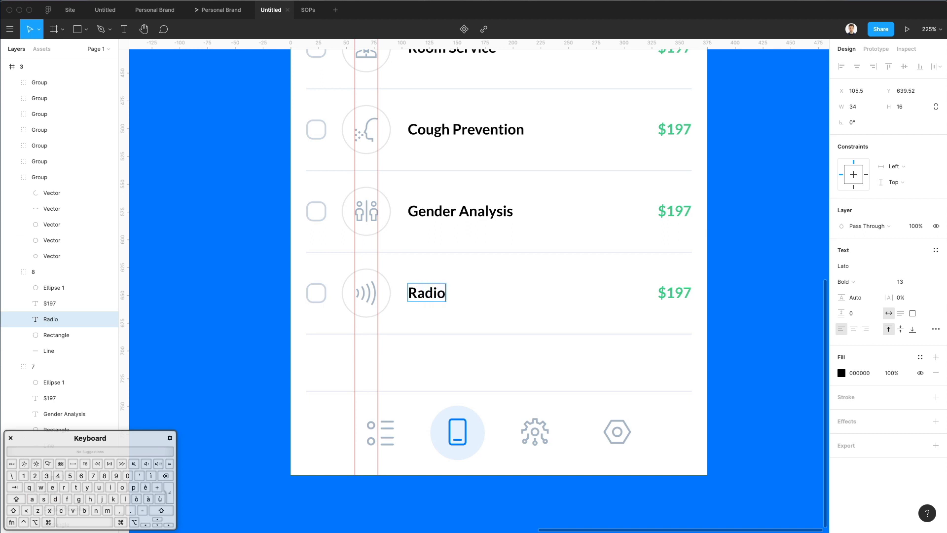
pyautogui.hotkey('shift', 'Up')
pyautogui.press('Up')
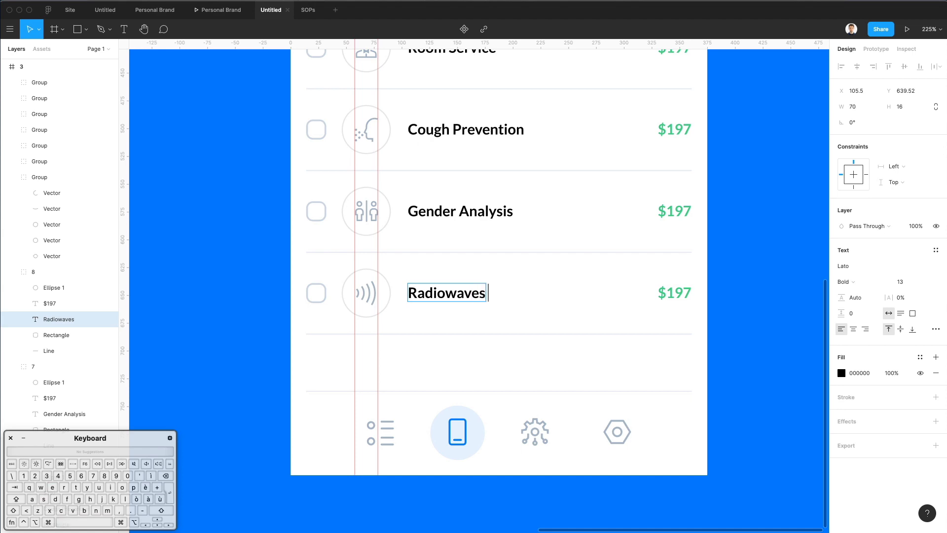
pyautogui.write('service')
pyautogui.press('Escape')
# Change the prices of the Pediatric Package and Music Therapy rows to $57
pyautogui.scroll(-5, 782, 235)
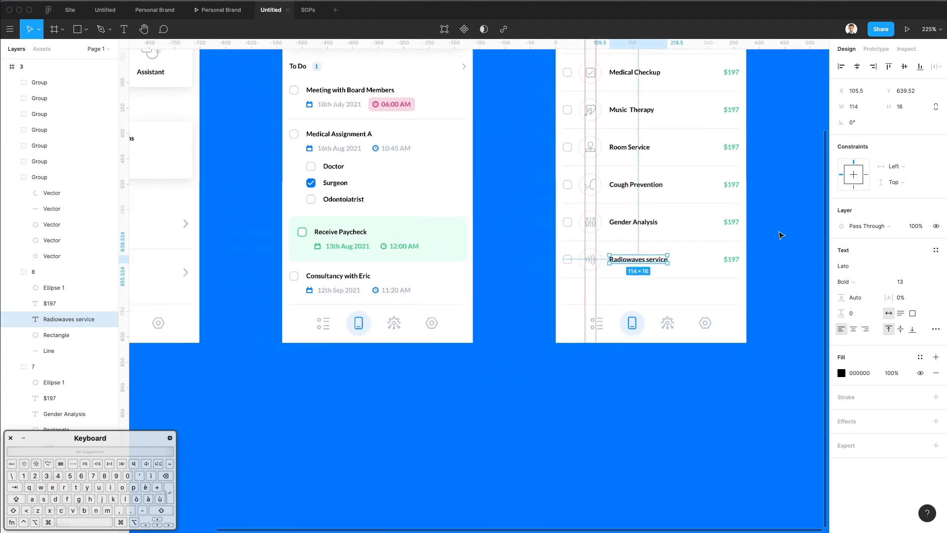
pyautogui.scroll(5, 703, 149)
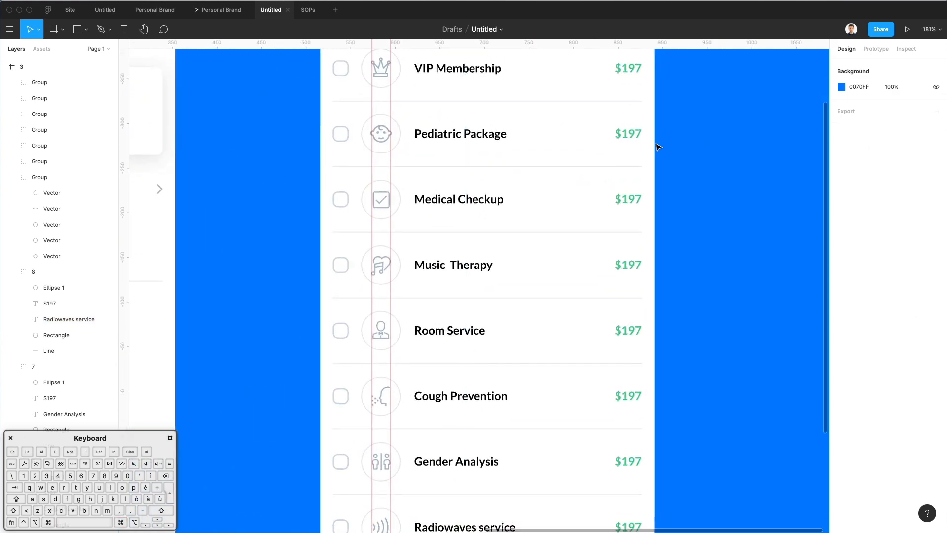
pyautogui.doubleClick(624, 134)
pyautogui.moveTo(624, 134); pyautogui.dragTo(650, 130)
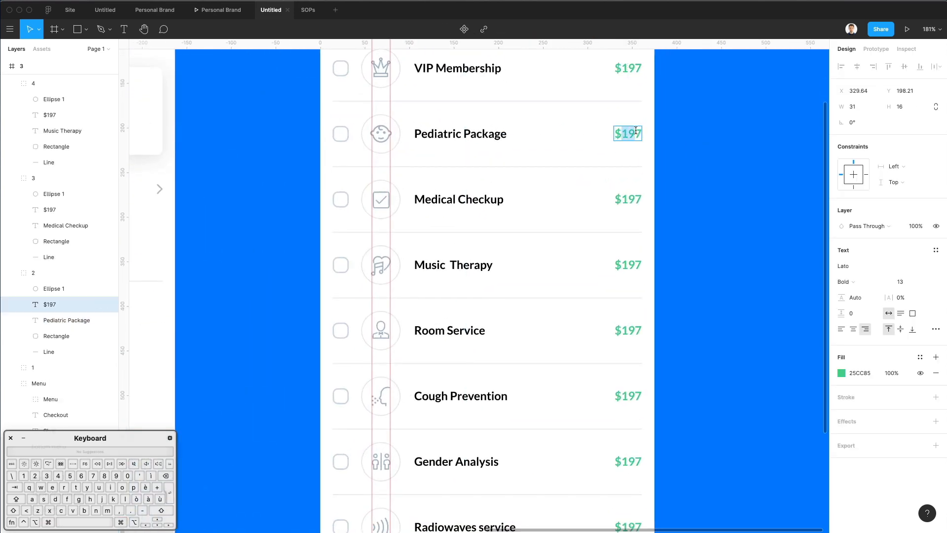
pyautogui.write('5')
pyautogui.moveTo(632, 263); pyautogui.dragTo(620, 263)
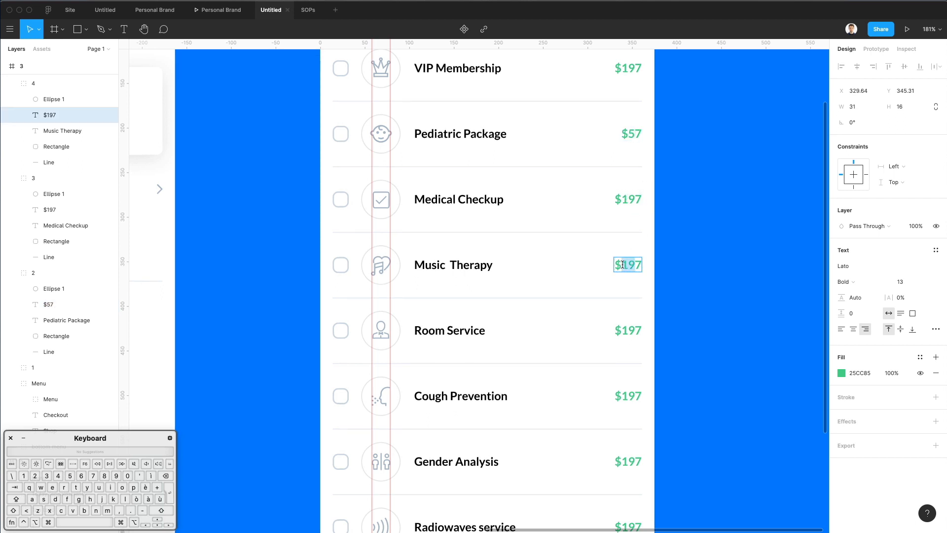
pyautogui.write('5')
# Set the Radiowaves service price to $57 and the Gender Analysis price to $297
pyautogui.scroll(-3, 641, 448)
pyautogui.moveTo(634, 452); pyautogui.dragTo(626, 453)
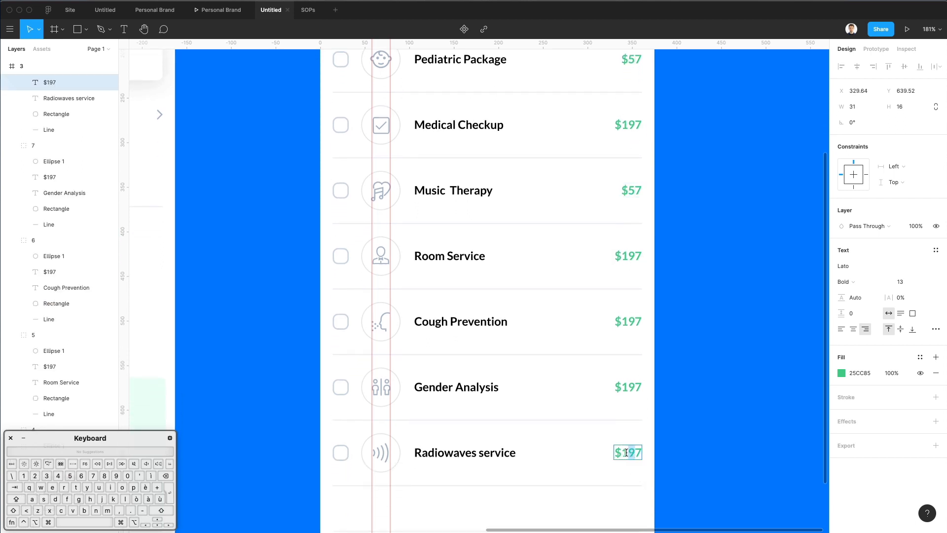
pyautogui.write('5')
pyautogui.moveTo(636, 386); pyautogui.dragTo(619, 387)
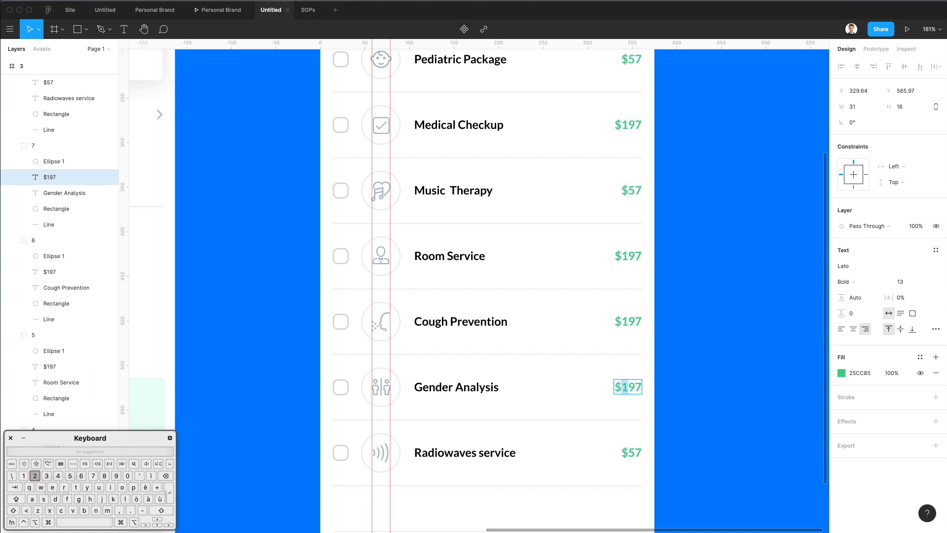
# Set the Cough Prevention price to $1997 and the Room Service price to $100, leaving nothing selected
pyautogui.moveTo(620, 318); pyautogui.dragTo(629, 317)
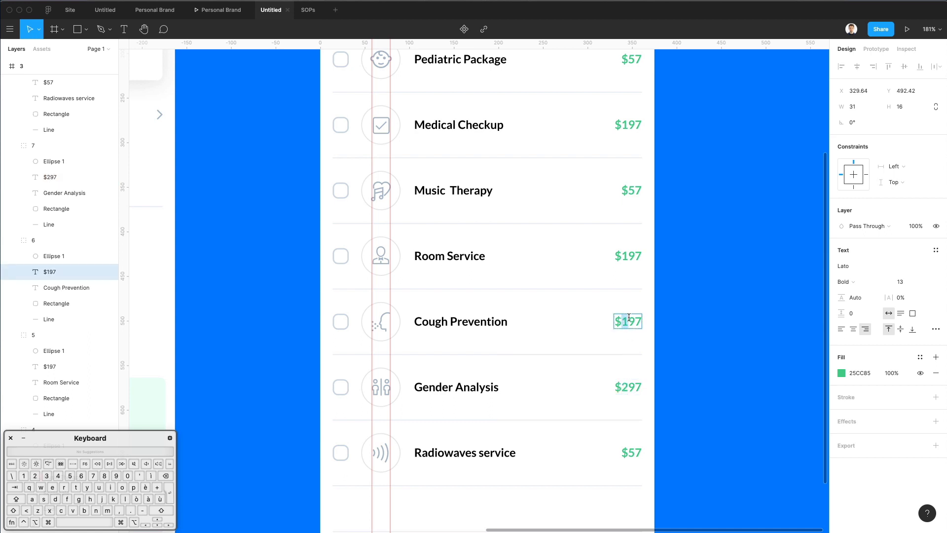
pyautogui.write('9')
pyautogui.moveTo(631, 255); pyautogui.dragTo(636, 254)
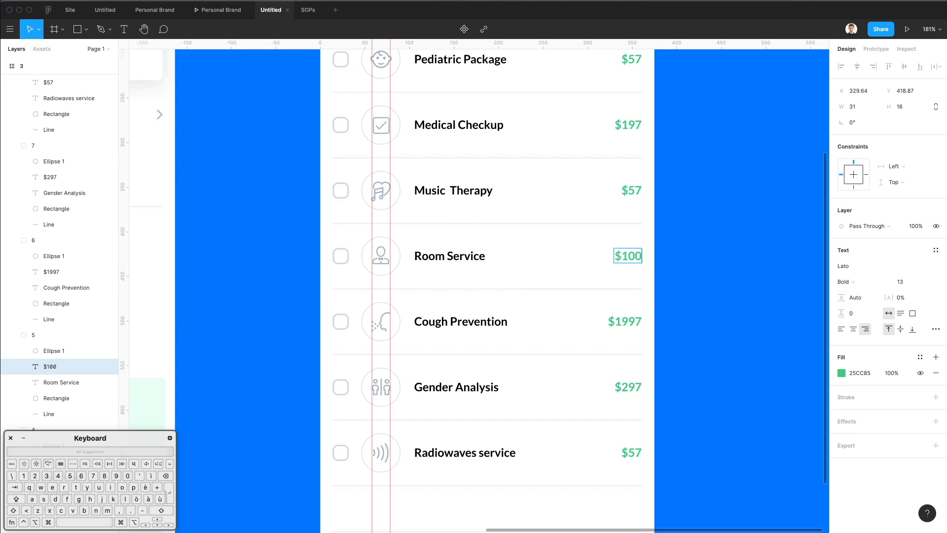
pyautogui.press('Escape')
pyautogui.scroll(-5, 696, 202)
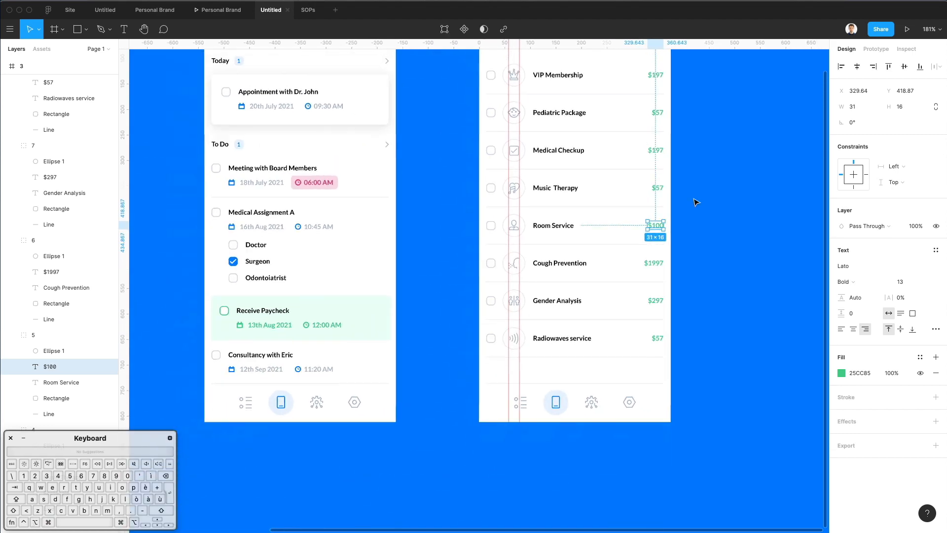
pyautogui.click(696, 202)
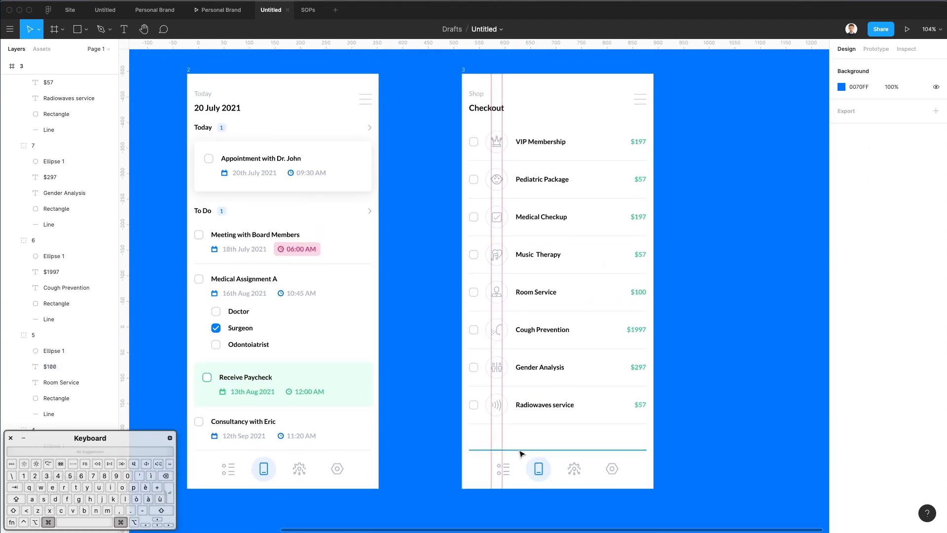
# Copy the To Do header group from screen 2 into the Checkout screen, between the last item row and the bottom navigation
pyautogui.scroll(5, 522, 453)
pyautogui.scroll(-3, 542, 406)
pyautogui.hscroll(-2, 541, 405)
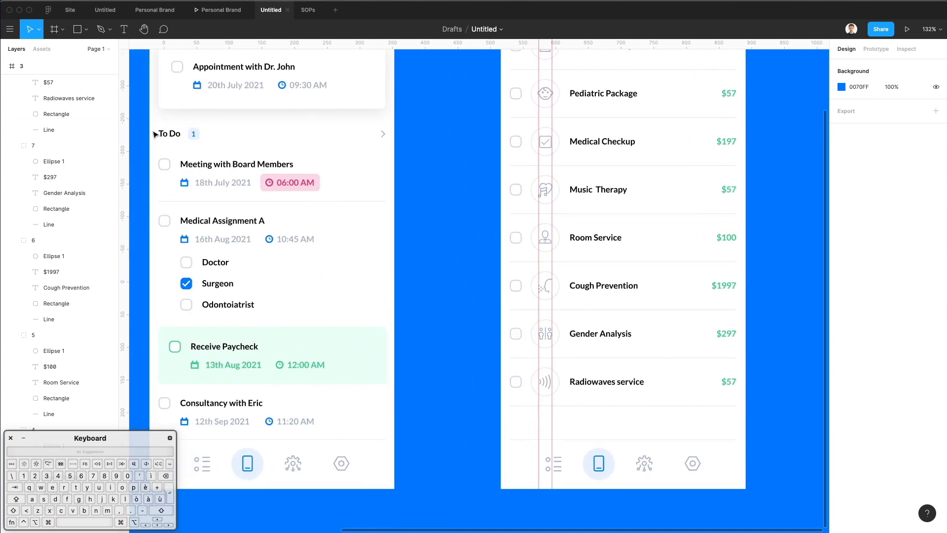
pyautogui.moveTo(155, 134); pyautogui.dragTo(678, 425)
pyautogui.doubleClick(517, 422)
pyautogui.press('Escape')
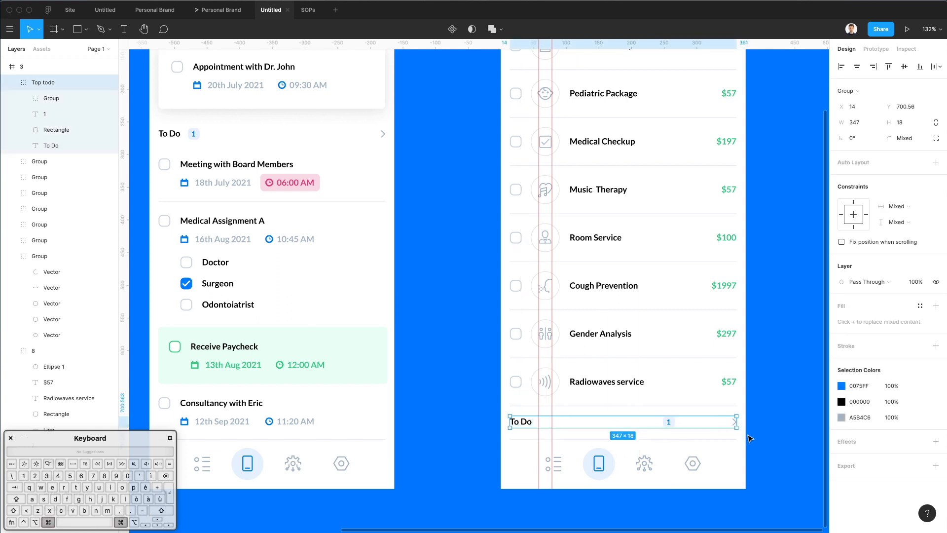
# Delete the chevron from the copied To Do header and widen the light blue badge evenly around its number
pyautogui.doubleClick(734, 423)
pyautogui.press('Delete')
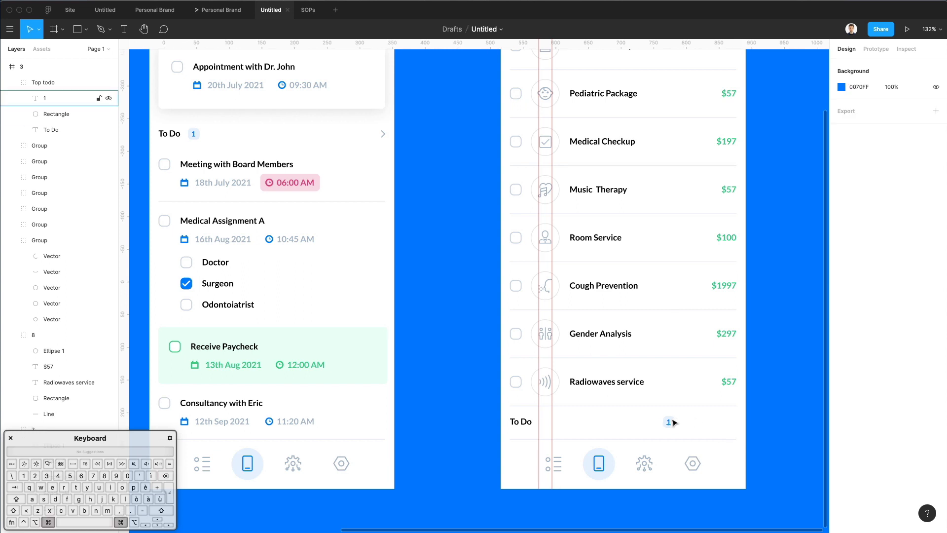
pyautogui.keyDown('super'); pyautogui.click(673, 422); pyautogui.keyUp('super')
pyautogui.keyDown('super'); pyautogui.click(685, 422); pyautogui.keyUp('super')
pyautogui.keyDown('super'); pyautogui.click(674, 422); pyautogui.keyUp('super')
pyautogui.moveTo(675, 423); pyautogui.dragTo(701, 423)
# Open the number in the widened blue badge for editing
pyautogui.keyDown('super'); pyautogui.click(668, 422); pyautogui.keyUp('super')
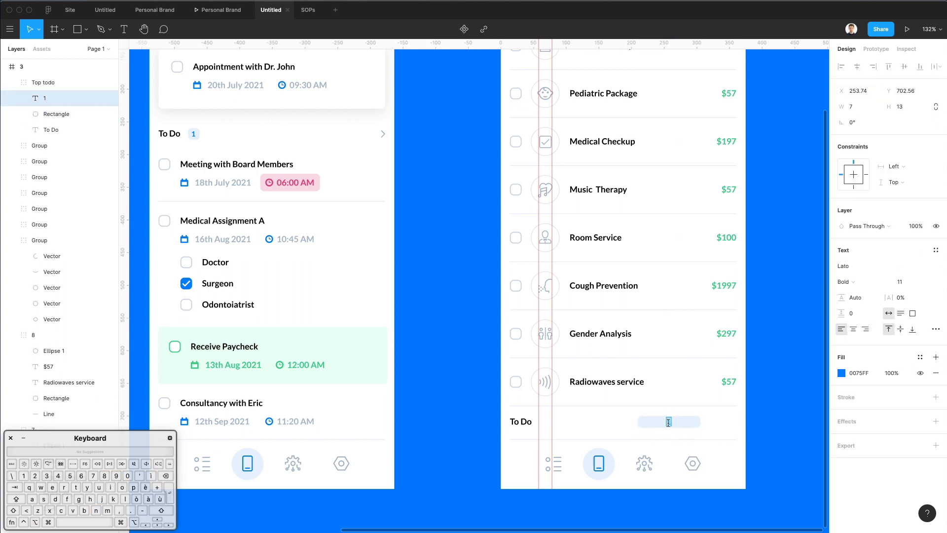
pyautogui.scroll(2, 668, 422)
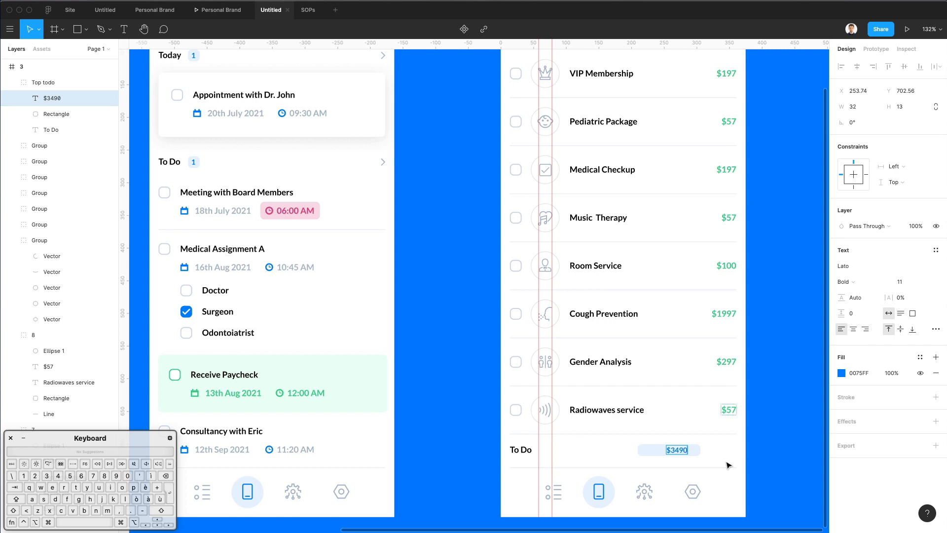
# Resize the blue badge rectangle behind $3490 to 70 wide and about 26 high
pyautogui.scroll(5, 690, 445)
pyautogui.click(696, 441)
pyautogui.moveTo(696, 436); pyautogui.dragTo(695, 426)
pyautogui.scroll(-3, 697, 431)
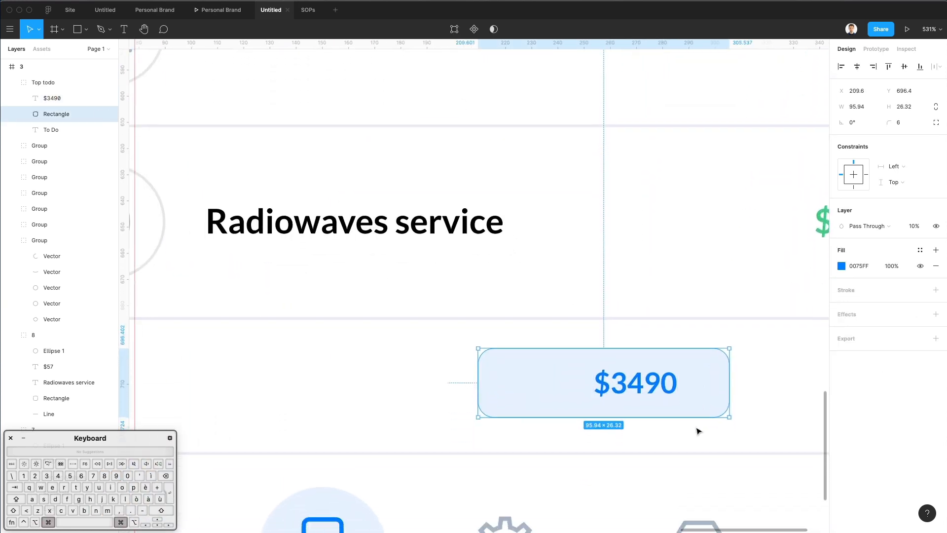
pyautogui.moveTo(481, 329); pyautogui.dragTo(547, 328)
pyautogui.hscroll(2, 661, 334)
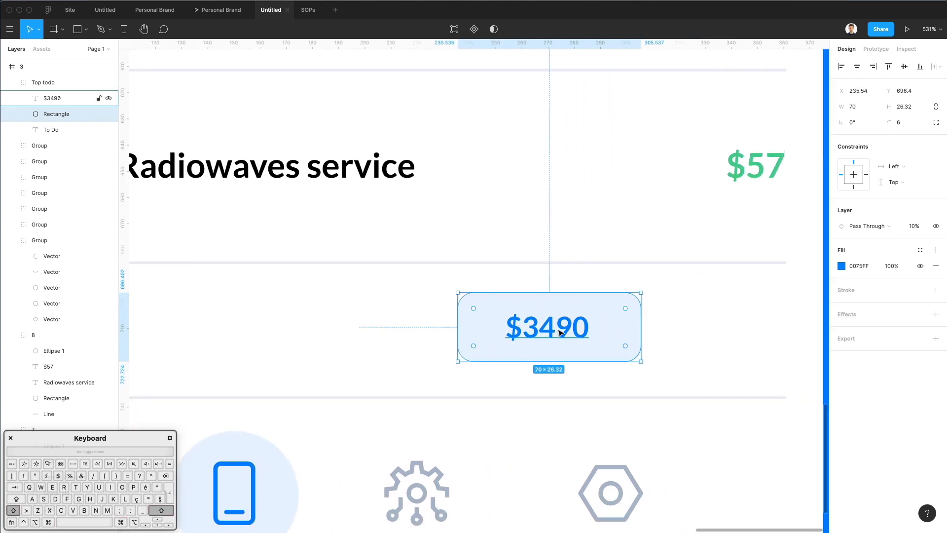
# Center the $3490 text and its badge rectangle horizontally on each other
pyautogui.keyDown('shift'); pyautogui.click(564, 328); pyautogui.keyUp('shift')
pyautogui.click(858, 70)
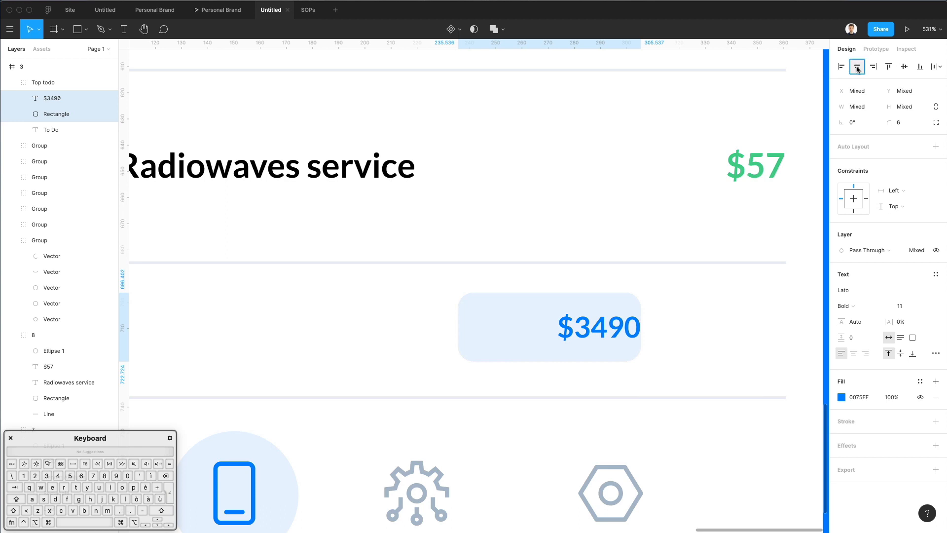
pyautogui.click(857, 69)
pyautogui.click(710, 324)
# Recolor the $3490 text and its badge rectangle with the green sampled from the Radiowaves service price
pyautogui.keyDown('super'); pyautogui.click(589, 328); pyautogui.keyUp('super')
pyautogui.hotkey('ctrl', 'c')
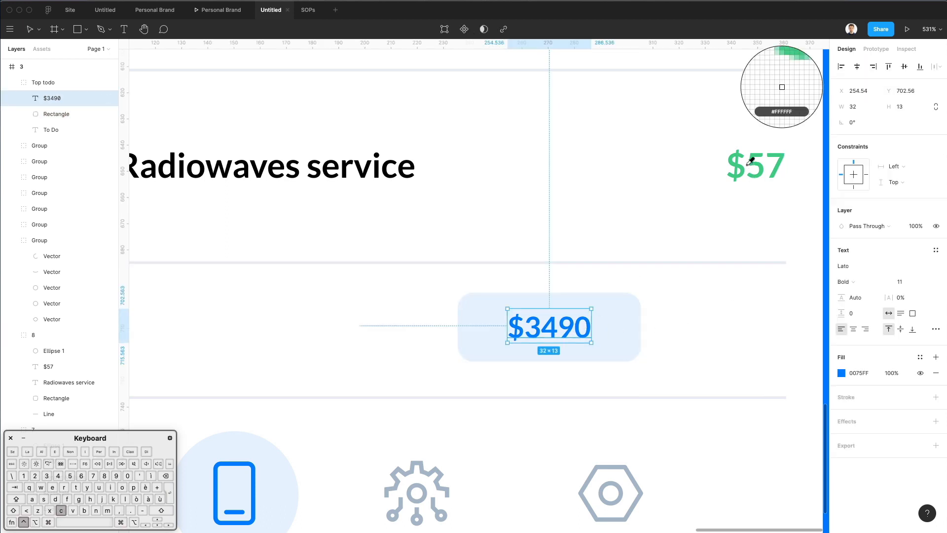
pyautogui.click(747, 162)
pyautogui.keyDown('super'); pyautogui.click(638, 323); pyautogui.keyUp('super')
pyautogui.hotkey('ctrl', 'c')
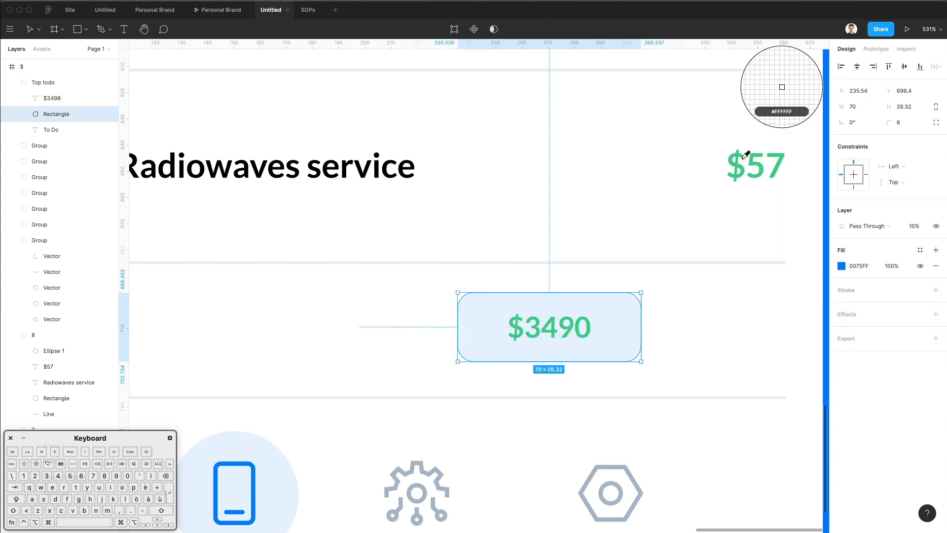
pyautogui.click(747, 160)
pyautogui.scroll(-5, 651, 251)
pyautogui.press('Escape')
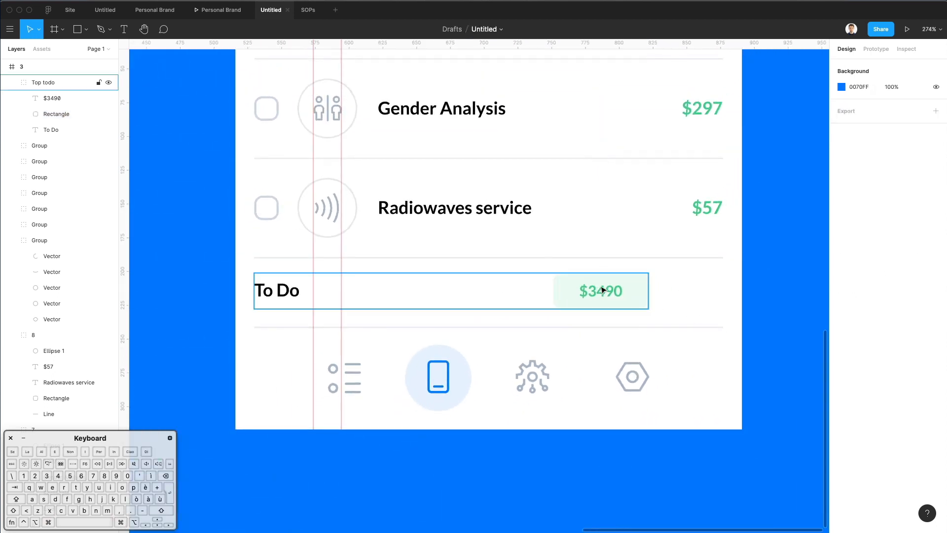
# Move the $3490 badge flush with the right end of the divider lines and change the To Do label to "TOTAL:"
pyautogui.moveTo(733, 275); pyautogui.dragTo(673, 286)
pyautogui.click(458, 296)
pyautogui.click(289, 296)
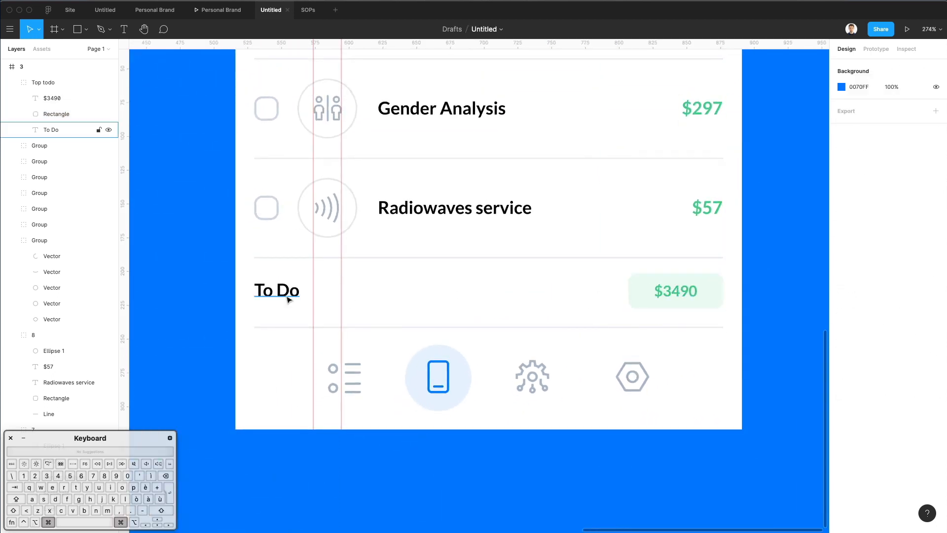
pyautogui.doubleClick(282, 295)
pyautogui.tripleClick(283, 294)
pyautogui.write('TOTAL:')
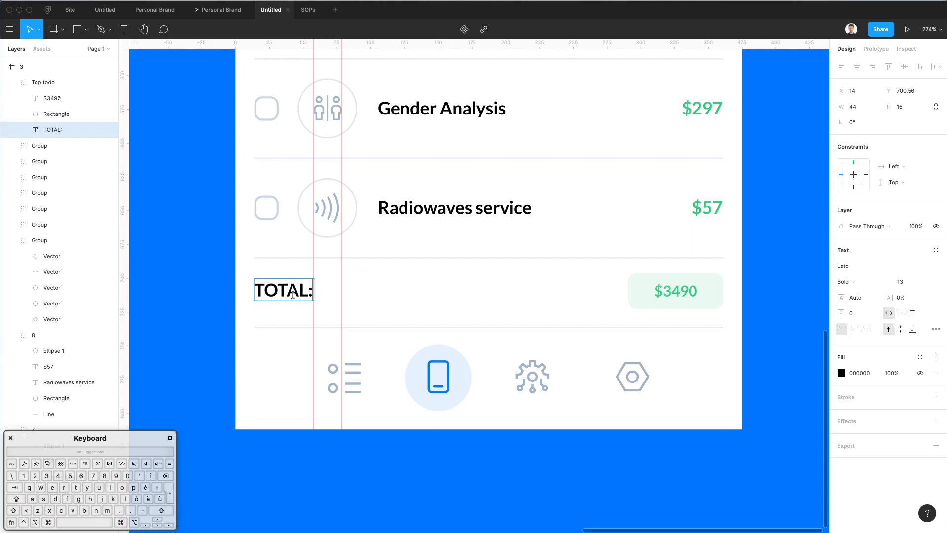
pyautogui.click(394, 294)
pyautogui.click(394, 294)
# Narrow the green badge evenly on both sides of $3490 to about 56 wide
pyautogui.scroll(-4, 396, 293)
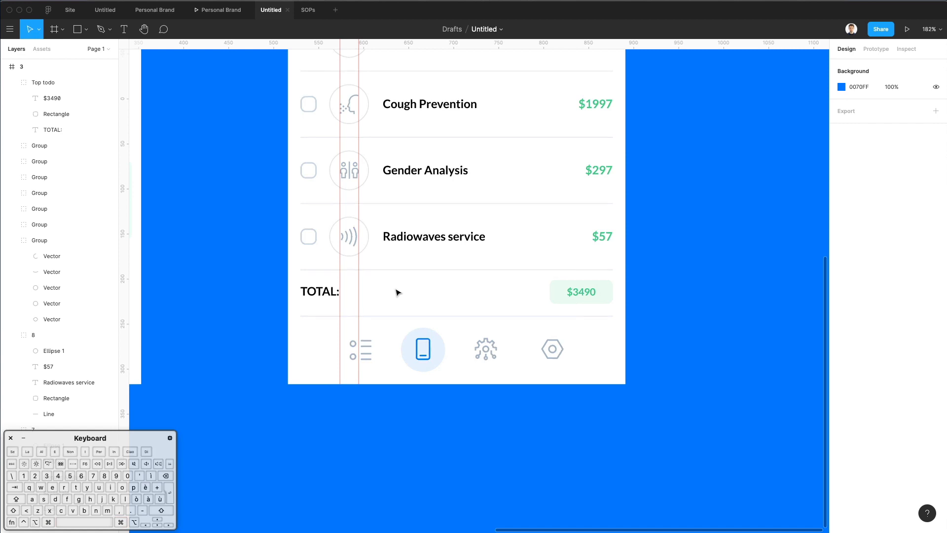
pyautogui.scroll(3, 396, 294)
pyautogui.keyDown('super'); pyautogui.click(562, 352); pyautogui.keyUp('super')
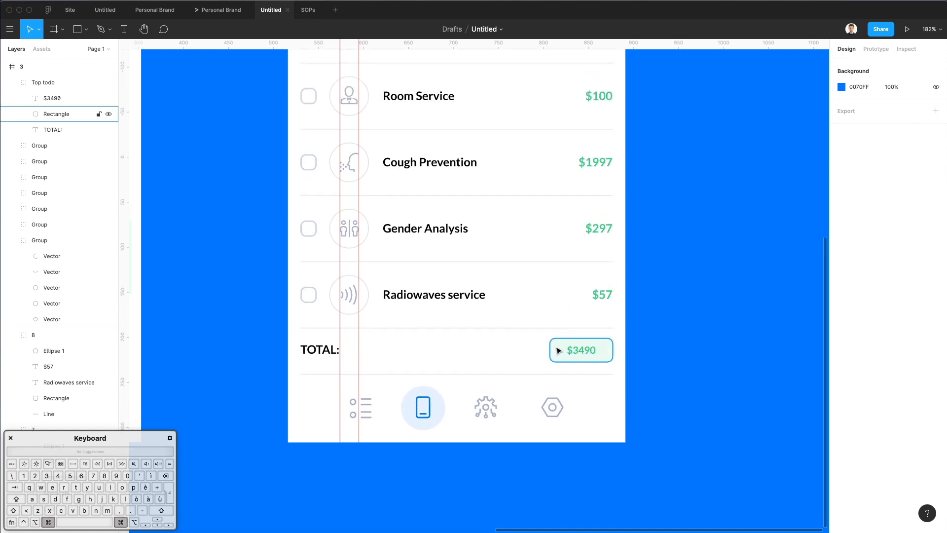
pyautogui.press('alt')
pyautogui.click(527, 358)
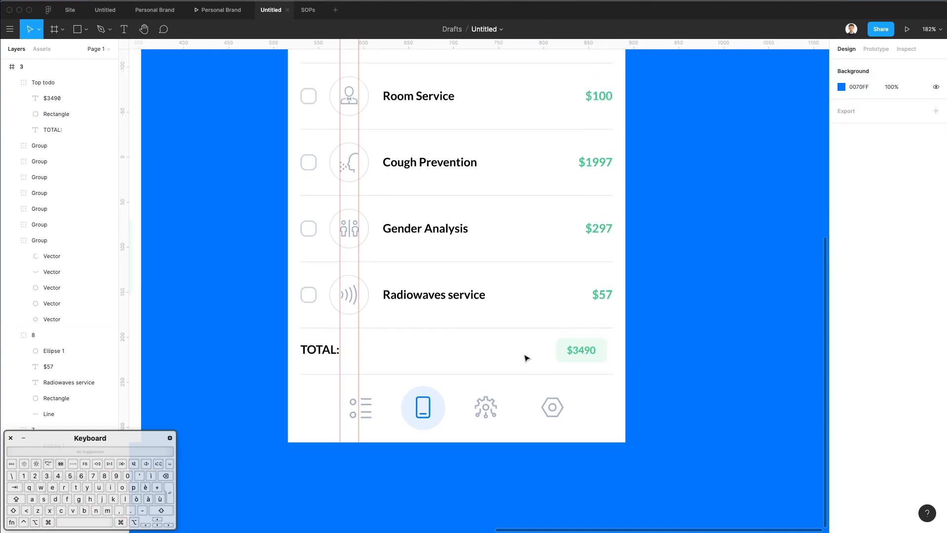
pyautogui.keyDown('super'); pyautogui.click(568, 351); pyautogui.keyUp('super')
pyautogui.keyDown('shift'); pyautogui.click(560, 353); pyautogui.keyUp('shift')
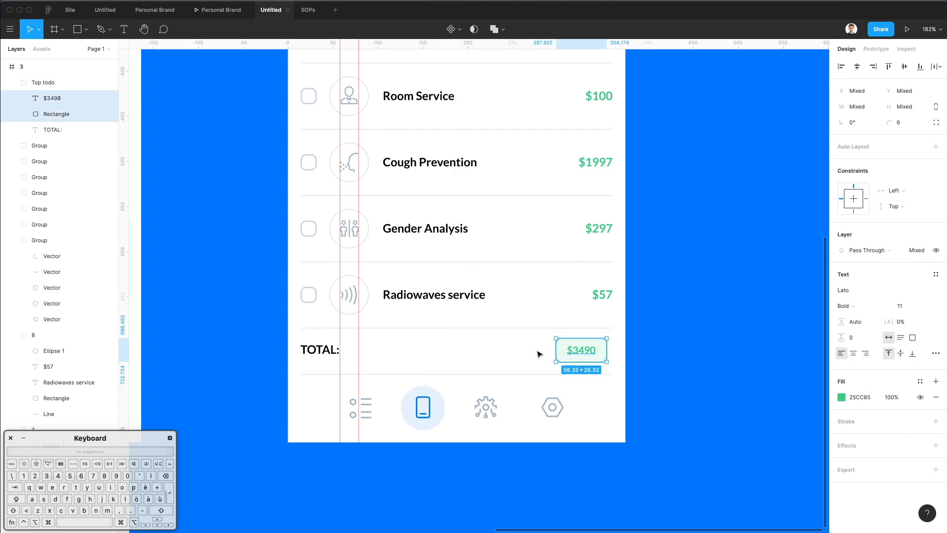
pyautogui.scroll(-5, 539, 354)
pyautogui.scroll(-1, 539, 354)
pyautogui.click(635, 320)
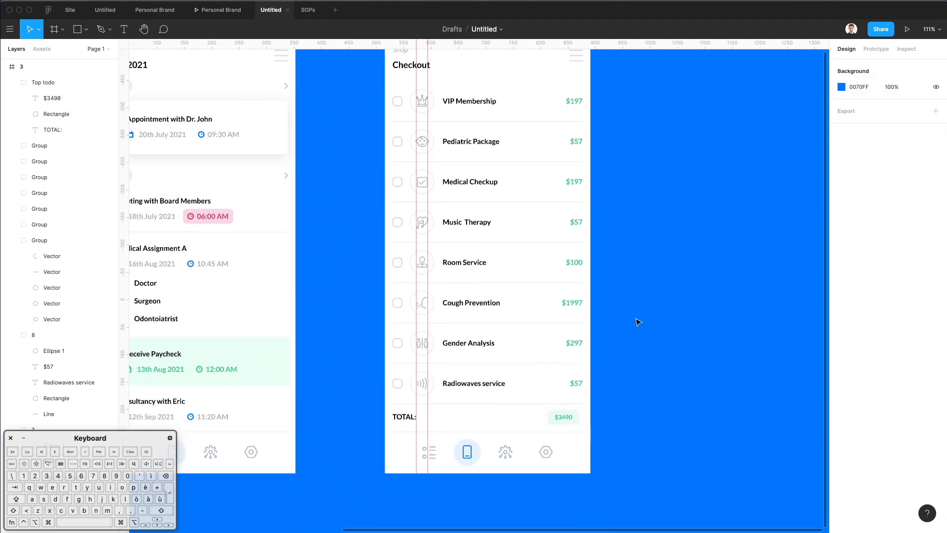
# Recolor all eight service prices with the grey #A5B4C6 sampled from the Radiowaves icon
pyautogui.keyDown('super'); pyautogui.click(578, 387); pyautogui.keyUp('super')
pyautogui.keyDown('shift'); pyautogui.keyDown('super'); pyautogui.click(575, 351); pyautogui.keyUp('super'); pyautogui.keyUp('shift')
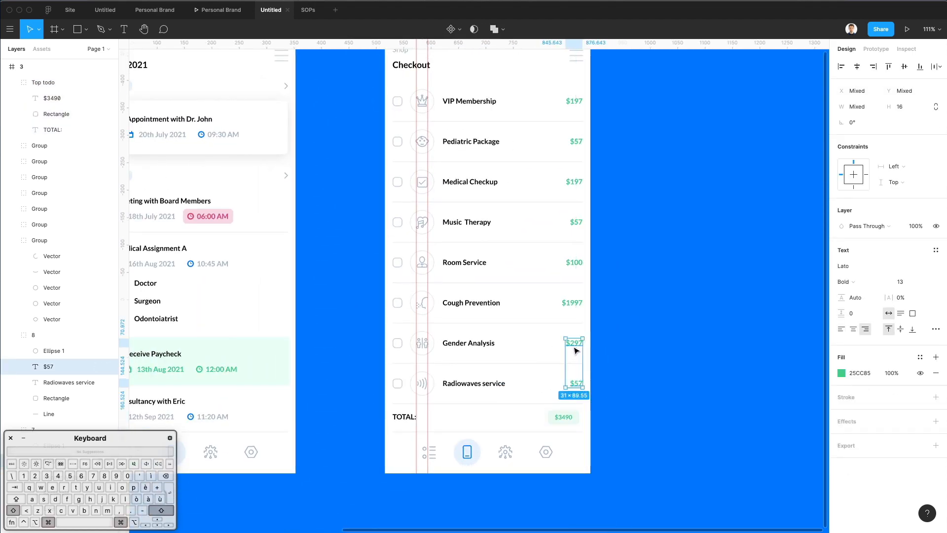
pyautogui.keyDown('shift'); pyautogui.keyDown('super'); pyautogui.click(573, 303); pyautogui.keyUp('super'); pyautogui.keyUp('shift')
pyautogui.keyDown('shift'); pyautogui.keyDown('super'); pyautogui.click(574, 262); pyautogui.keyUp('super'); pyautogui.keyUp('shift')
pyautogui.keyDown('shift'); pyautogui.keyDown('super'); pyautogui.click(575, 221); pyautogui.keyUp('super'); pyautogui.keyUp('shift')
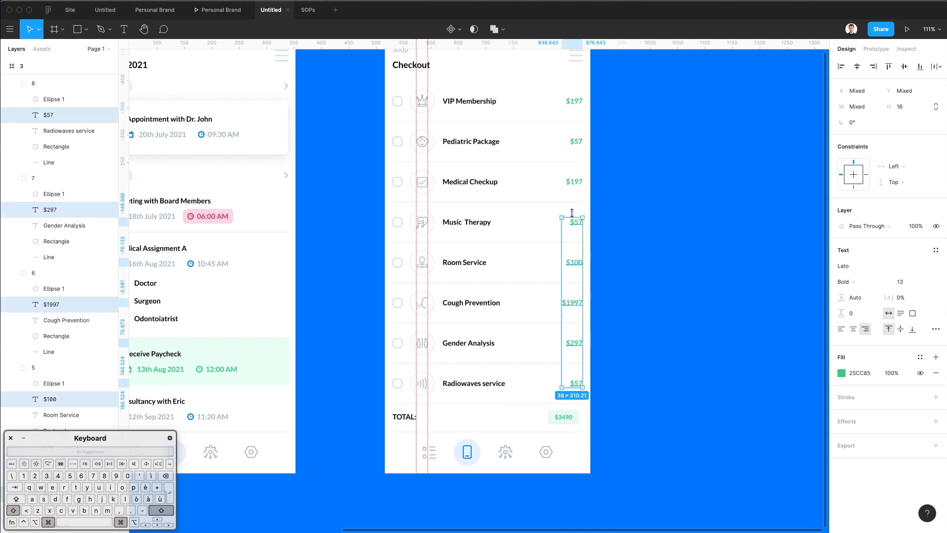
pyautogui.keyDown('shift'); pyautogui.keyDown('super'); pyautogui.click(574, 181); pyautogui.keyUp('super'); pyautogui.keyUp('shift')
pyautogui.keyDown('shift'); pyautogui.keyDown('super'); pyautogui.click(576, 141); pyautogui.keyUp('super'); pyautogui.keyUp('shift')
pyautogui.keyDown('shift'); pyautogui.keyDown('super'); pyautogui.click(574, 101); pyautogui.keyUp('super'); pyautogui.keyUp('shift')
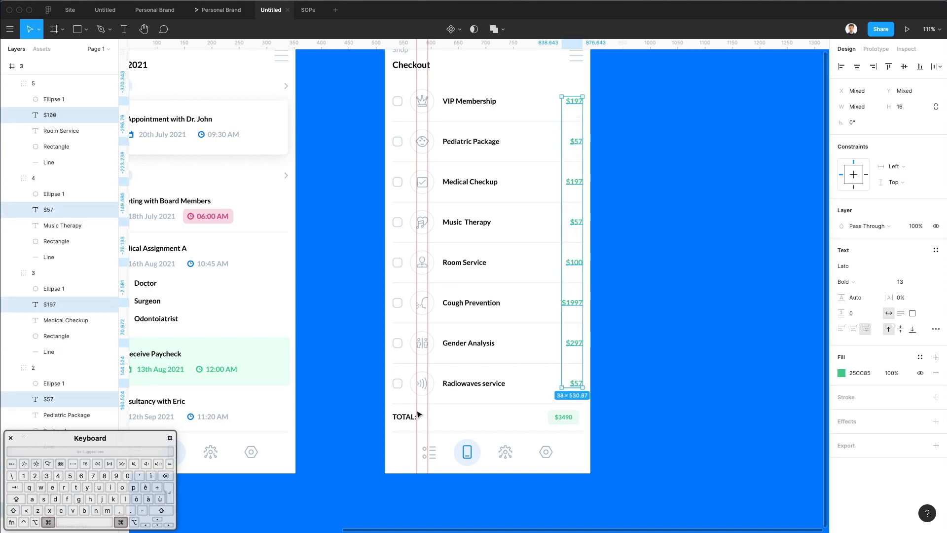
pyautogui.scroll(2, 429, 429)
pyautogui.scroll(5, 429, 427)
pyautogui.hotkey('ctrl', 'c')
pyautogui.click(417, 276)
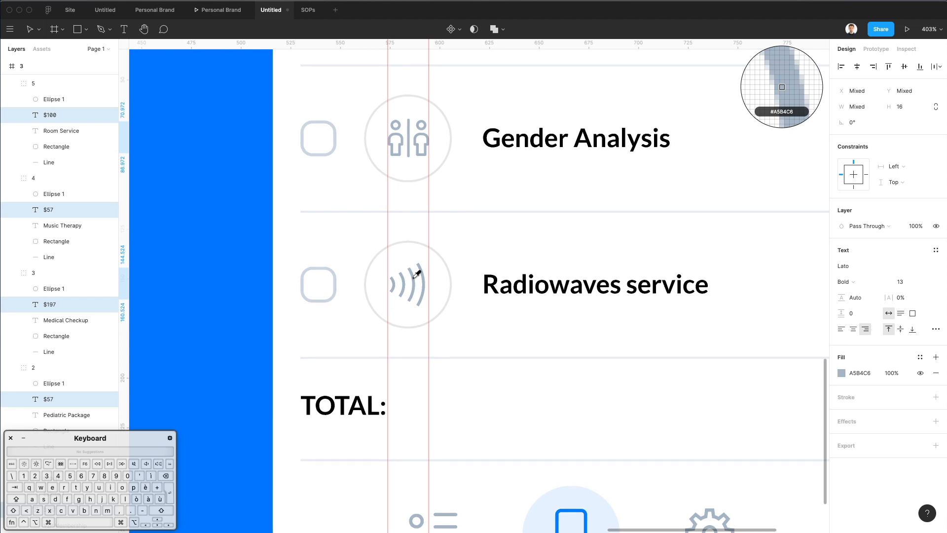
pyautogui.scroll(-3, 495, 341)
pyautogui.scroll(-5, 495, 341)
pyautogui.click(653, 325)
# Remove the two vertical guides running through the item icons on the Checkout screen
pyautogui.scroll(4, 564, 310)
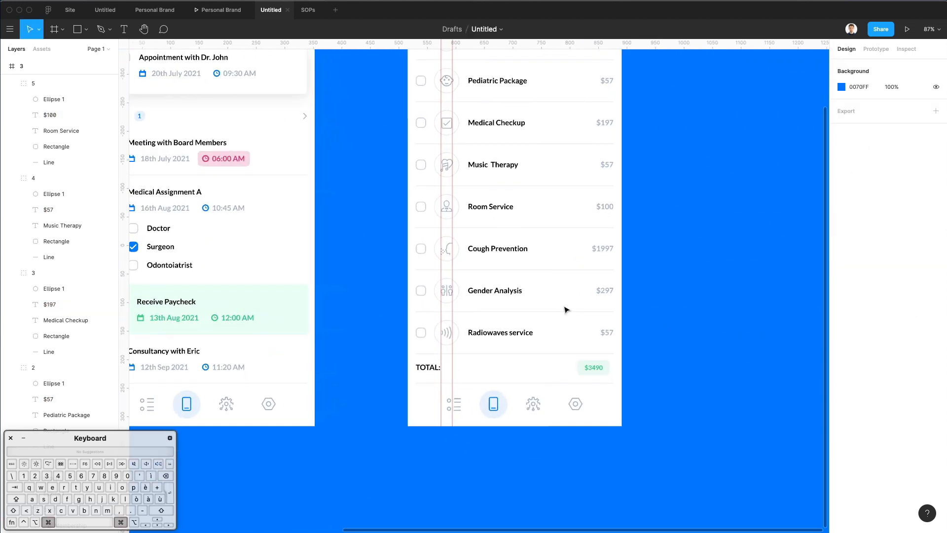
pyautogui.scroll(3, 562, 316)
pyautogui.scroll(3, 555, 320)
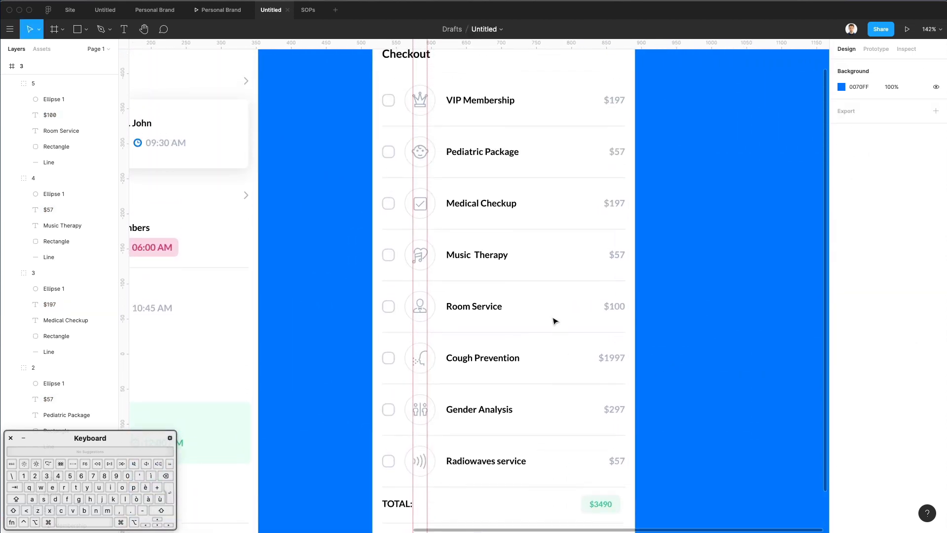
pyautogui.keyDown('super'); pyautogui.click(440, 127); pyautogui.keyUp('super')
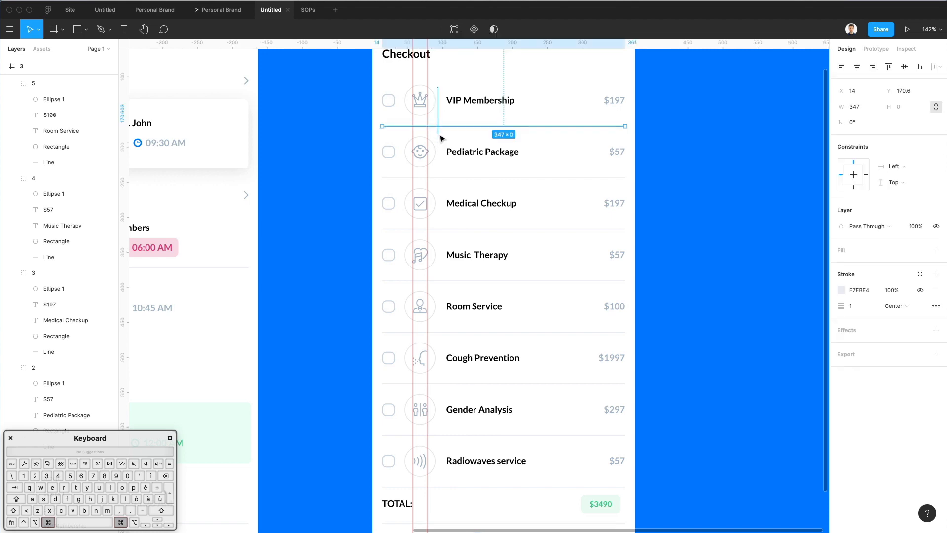
pyautogui.moveTo(414, 43); pyautogui.dragTo(428, 42)
pyautogui.click(704, 140)
# Duplicate the finished Checkout frame and place the copy to the right of the original
pyautogui.scroll(-3, 601, 246)
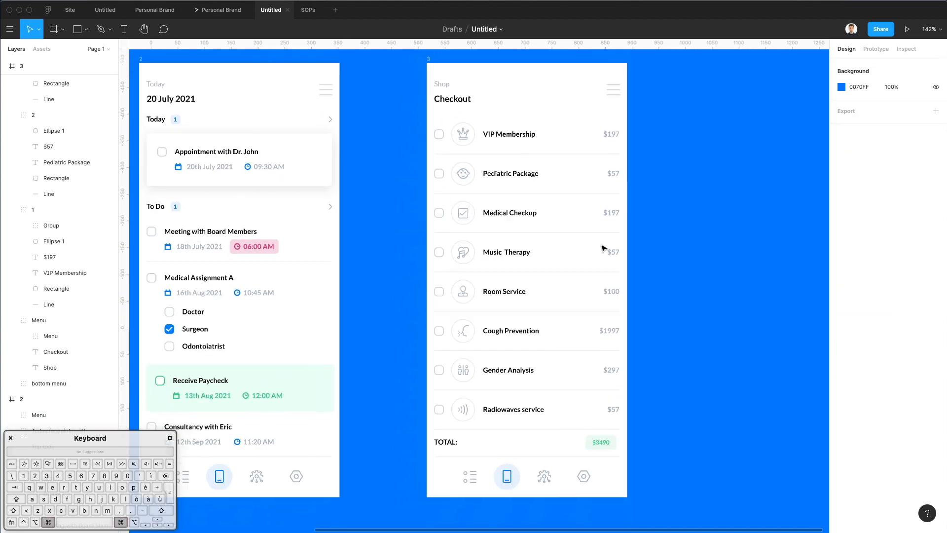
pyautogui.scroll(-2, 602, 246)
pyautogui.click(442, 66)
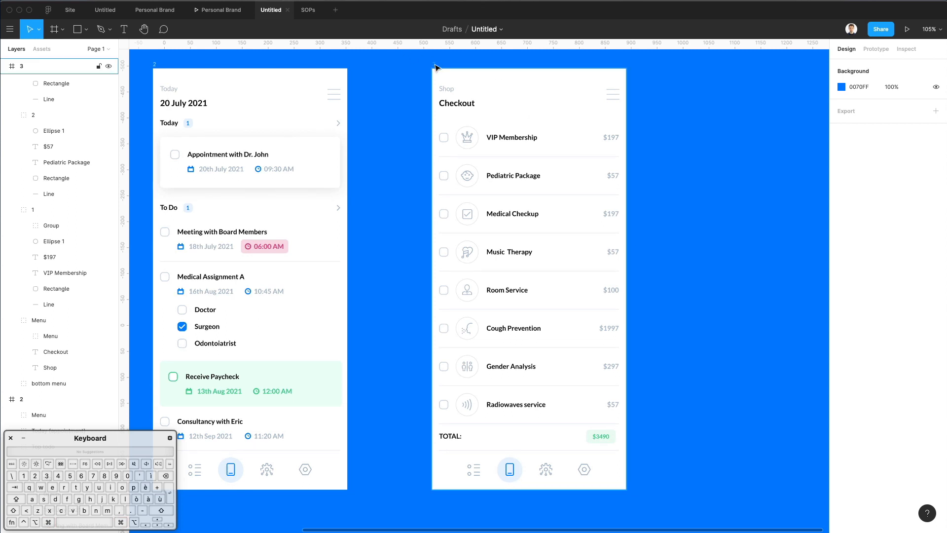
pyautogui.moveTo(450, 93); pyautogui.dragTo(686, 110)
pyautogui.hscroll(3, 686, 111)
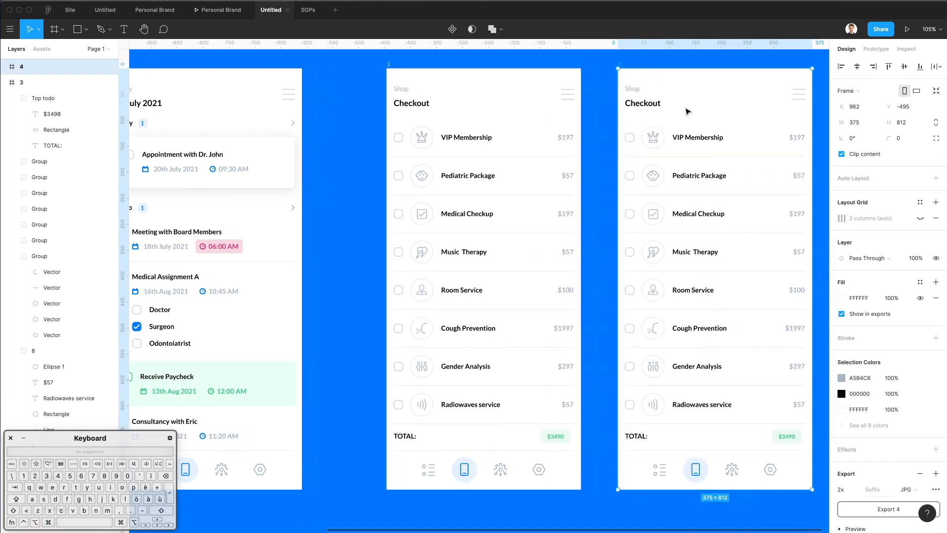
pyautogui.click(806, 142)
# Recolor all eight service icons in the duplicated Checkout frame with the blue #0075FF sampled from the active navigation icon
pyautogui.click(567, 142)
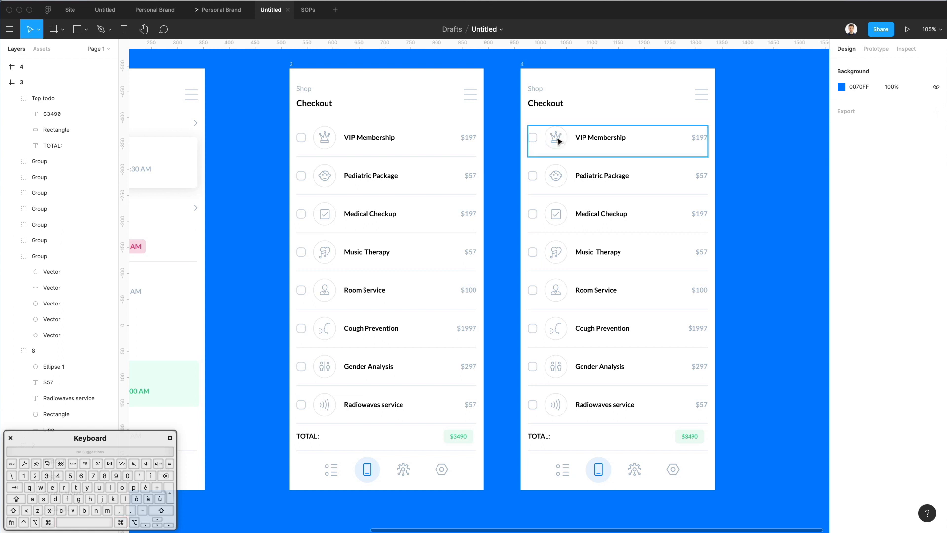
pyautogui.click(567, 142)
pyautogui.keyDown('shift'); pyautogui.click(558, 184); pyautogui.keyUp('shift')
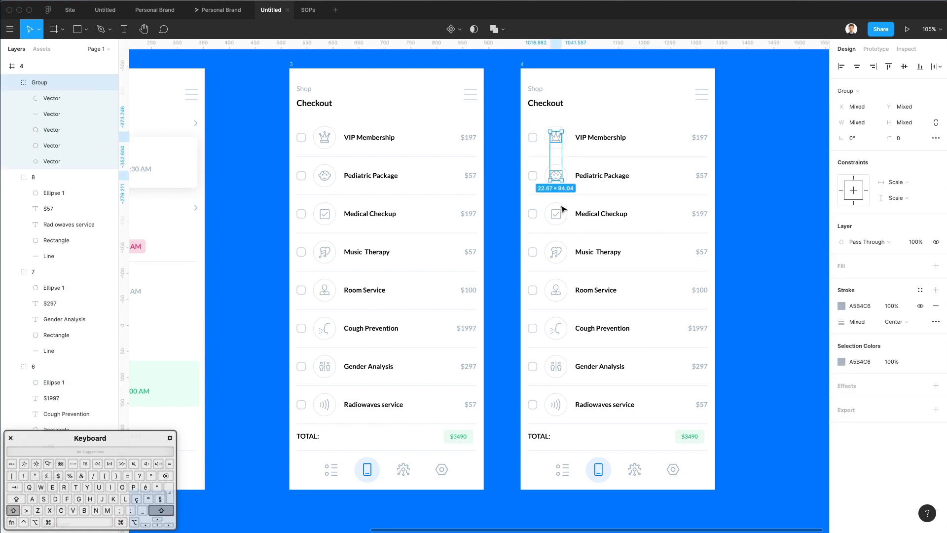
pyautogui.keyDown('shift'); pyautogui.click(557, 213); pyautogui.keyUp('shift')
pyautogui.keyDown('shift'); pyautogui.click(556, 252); pyautogui.keyUp('shift')
pyautogui.keyDown('shift'); pyautogui.click(557, 290); pyautogui.keyUp('shift')
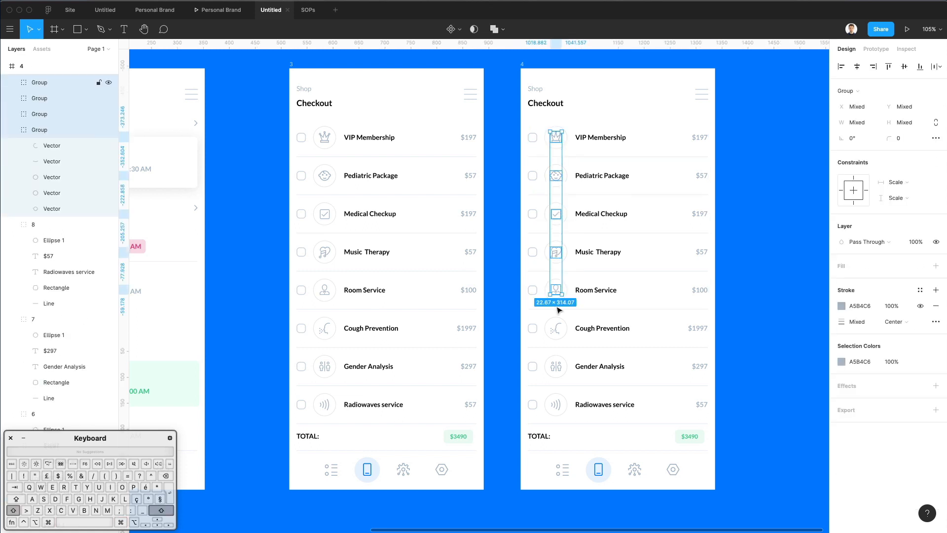
pyautogui.keyDown('shift'); pyautogui.click(555, 338); pyautogui.keyUp('shift')
pyautogui.keyDown('shift'); pyautogui.click(555, 366); pyautogui.keyUp('shift')
pyautogui.keyDown('shift'); pyautogui.click(556, 404); pyautogui.keyUp('shift')
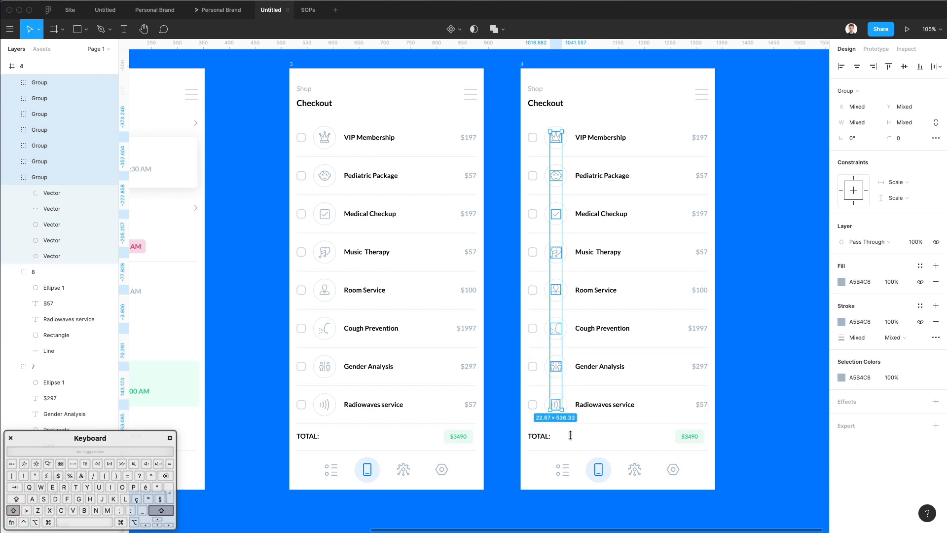
pyautogui.scroll(3, 581, 449)
pyautogui.scroll(5, 581, 450)
pyautogui.hotkey('ctrl', 'c')
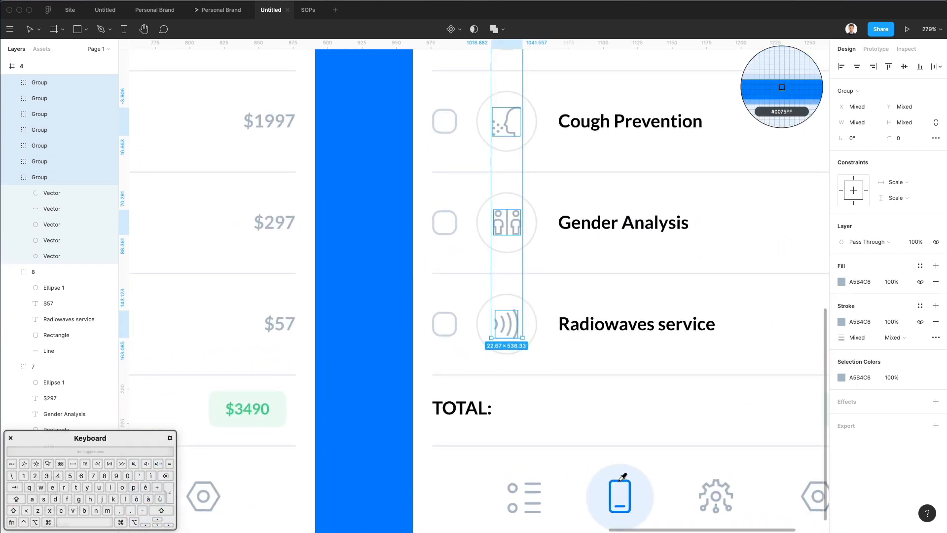
pyautogui.click(622, 480)
# Remove the stroke from all eight circles around the service icons in the duplicated frame
pyautogui.scroll(-5, 509, 240)
pyautogui.keyDown('ctrl'); pyautogui.click(506, 284); pyautogui.keyUp('ctrl')
pyautogui.keyDown('ctrl'); pyautogui.keyDown('shift'); pyautogui.click(508, 229); pyautogui.keyUp('shift'); pyautogui.keyUp('ctrl')
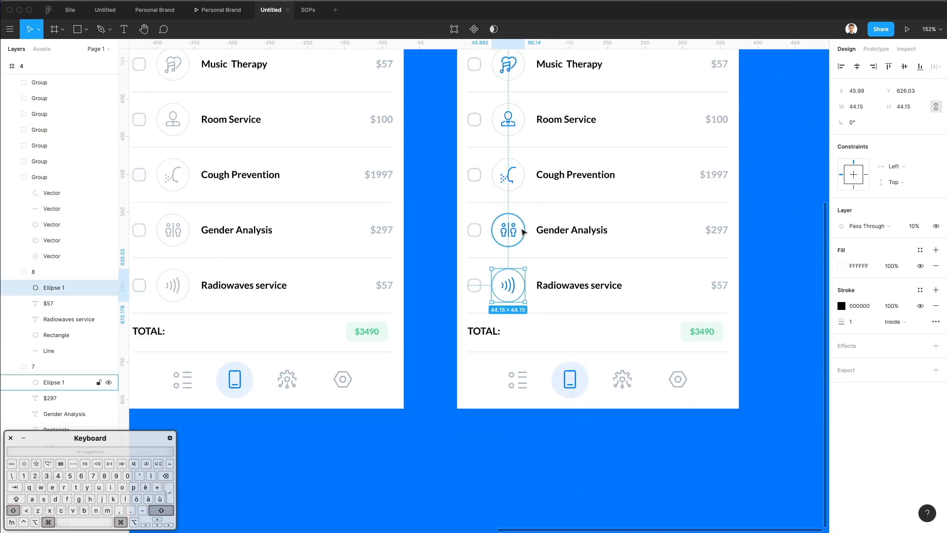
pyautogui.keyDown('ctrl'); pyautogui.keyDown('shift'); pyautogui.click(524, 173); pyautogui.keyUp('shift'); pyautogui.keyUp('ctrl')
pyautogui.keyDown('ctrl'); pyautogui.keyDown('shift'); pyautogui.click(524, 120); pyautogui.keyUp('shift'); pyautogui.keyUp('ctrl')
pyautogui.scroll(5, 526, 183)
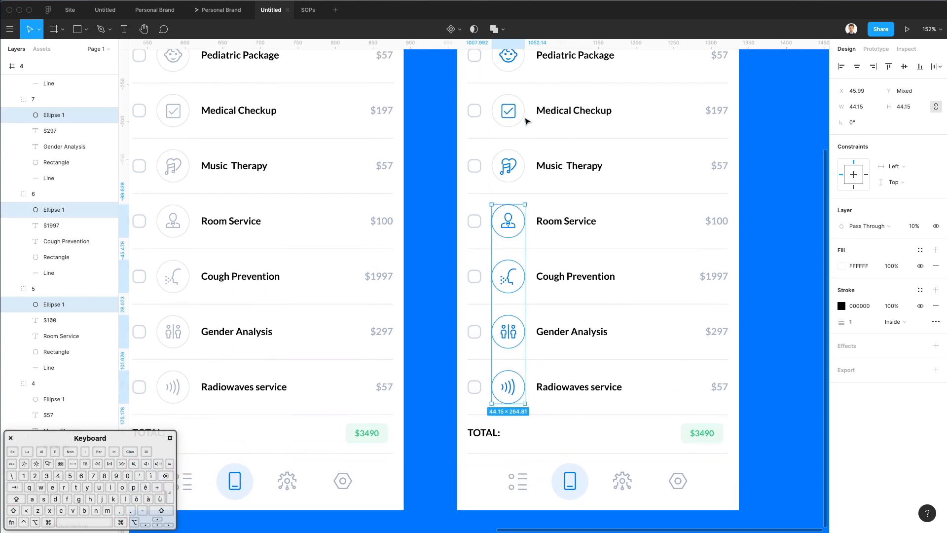
pyautogui.keyDown('ctrl'); pyautogui.keyDown('shift'); pyautogui.click(523, 225); pyautogui.keyUp('shift'); pyautogui.keyUp('ctrl')
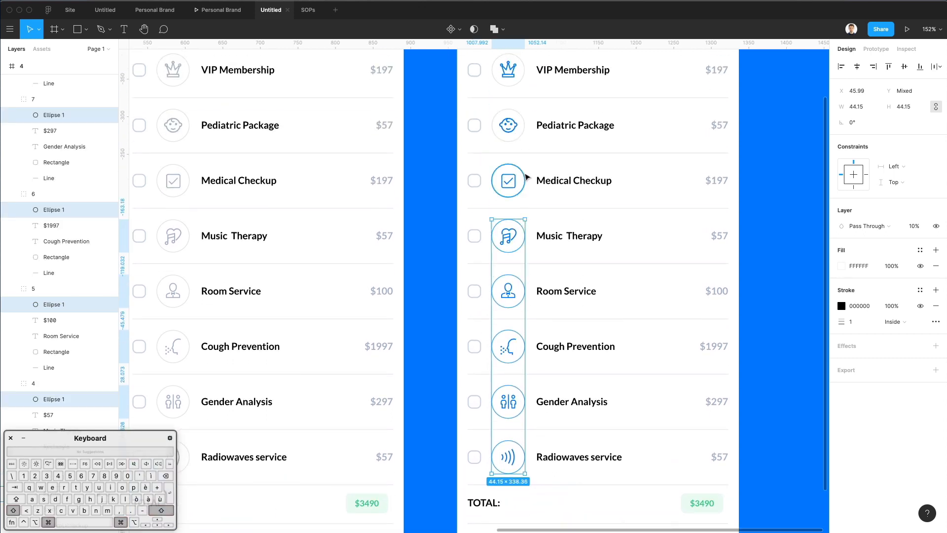
pyautogui.keyDown('shift'); pyautogui.keyDown('super'); pyautogui.click(525, 176); pyautogui.keyUp('super'); pyautogui.keyUp('shift')
pyautogui.keyDown('shift'); pyautogui.keyDown('super'); pyautogui.click(524, 121); pyautogui.keyUp('super'); pyautogui.keyUp('shift')
pyautogui.keyDown('shift'); pyautogui.keyDown('super'); pyautogui.click(524, 66); pyautogui.keyUp('super'); pyautogui.keyUp('shift')
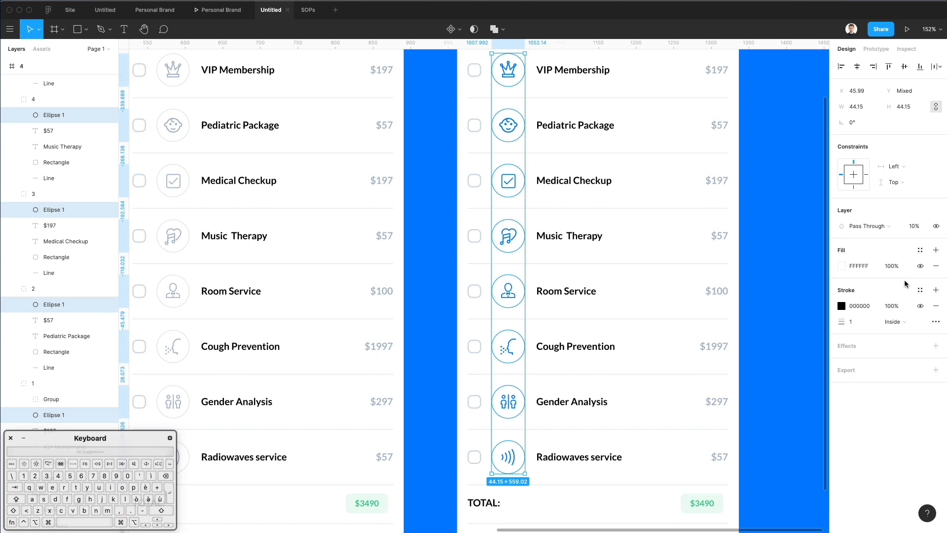
pyautogui.click(934, 305)
# Fill the eight icon circles with the light blue #E6F1FF sampled from the active navigation circle and set their opacity to 100%
pyautogui.click(841, 266)
pyautogui.scroll(-5, 610, 290)
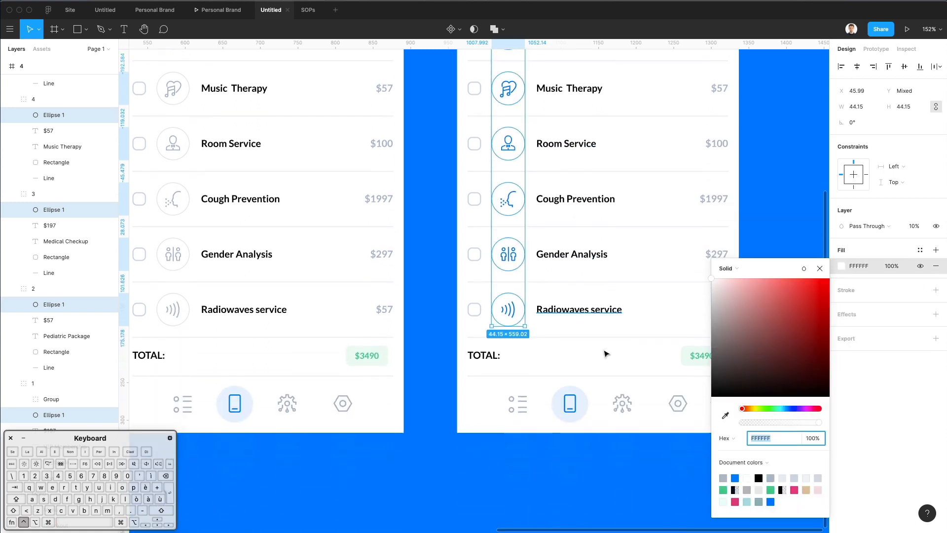
pyautogui.press('i')
pyautogui.click(586, 395)
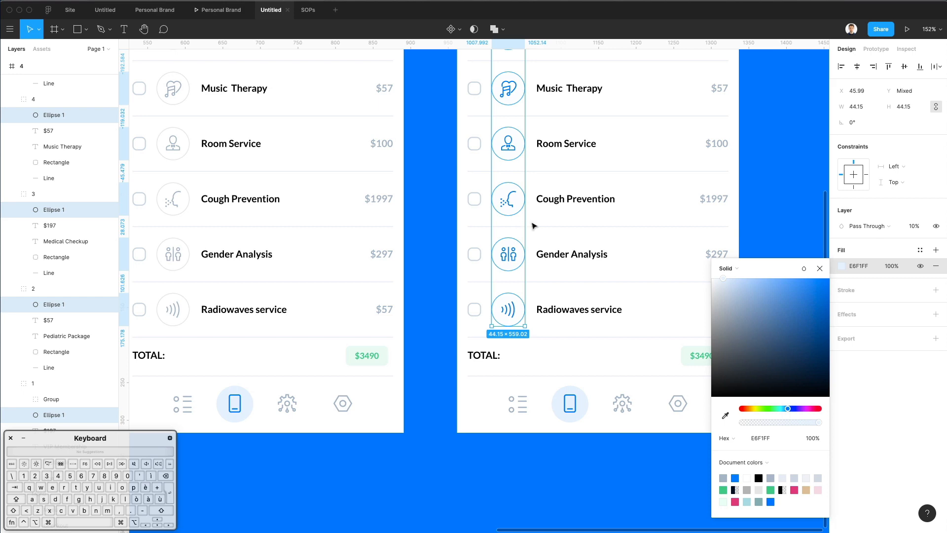
pyautogui.press('0')
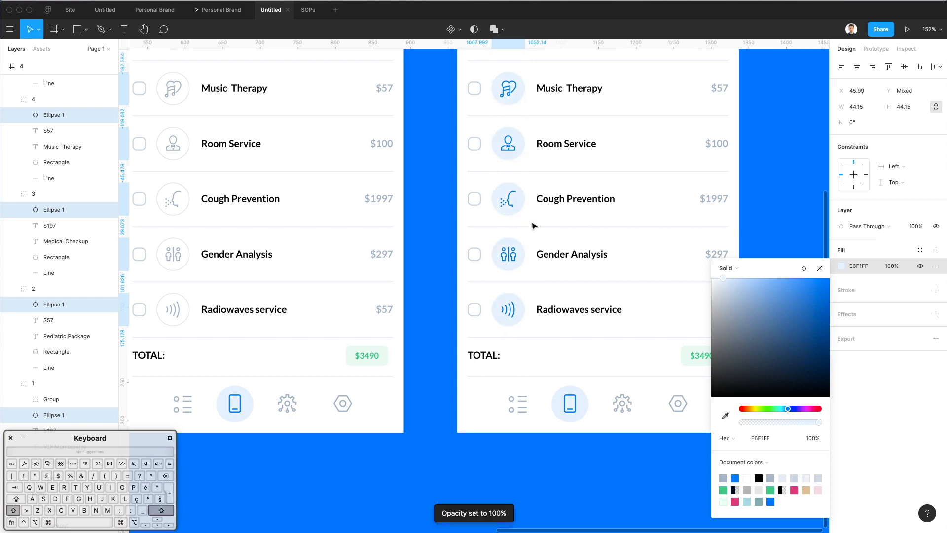
# Compare the grey-icon and blue-icon Checkout frames side by side, from the header down to the TOTAL row
pyautogui.scroll(-5, 532, 223)
pyautogui.hscroll(-2, 532, 223)
pyautogui.scroll(3, 473, 359)
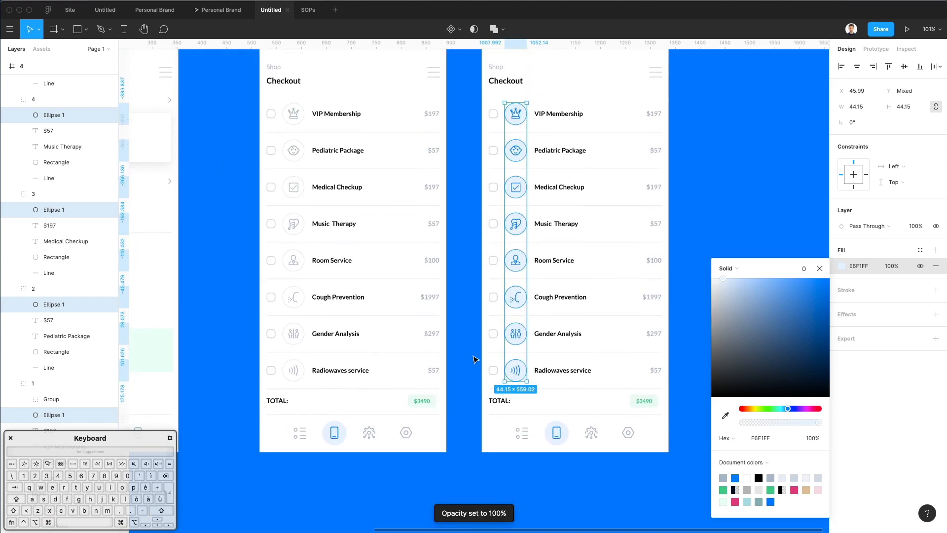
pyautogui.click(479, 373)
pyautogui.scroll(3, 480, 373)
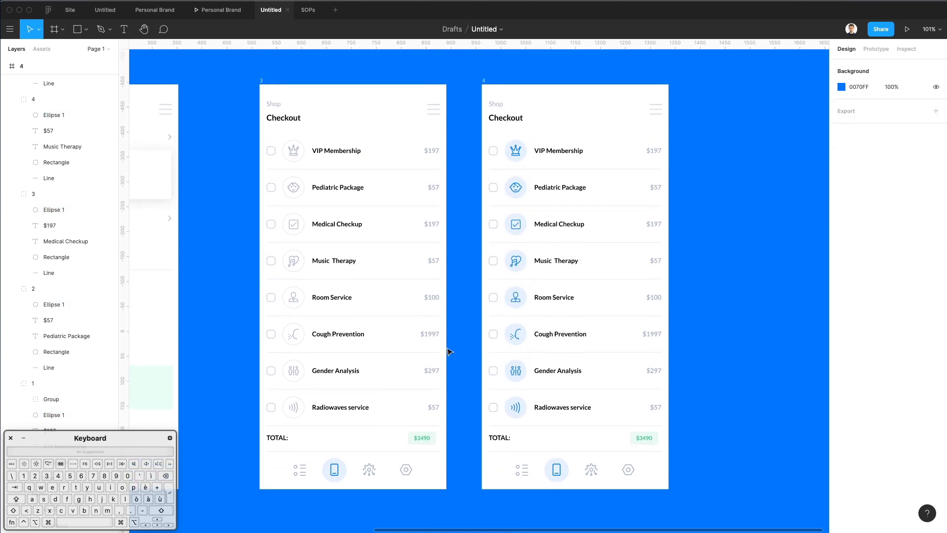
pyautogui.scroll(-1, 464, 361)
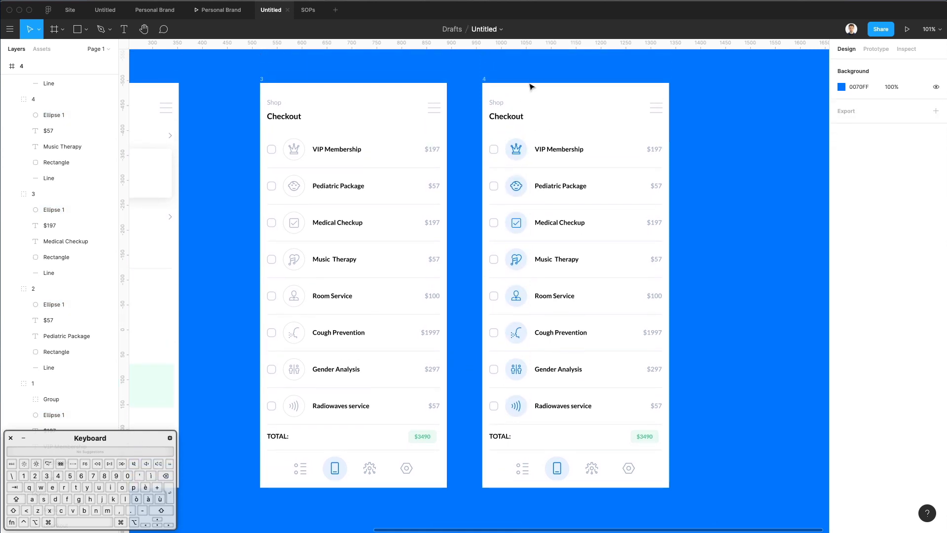
pyautogui.hscroll(-1, 582, 144)
pyautogui.scroll(-1, 611, 168)
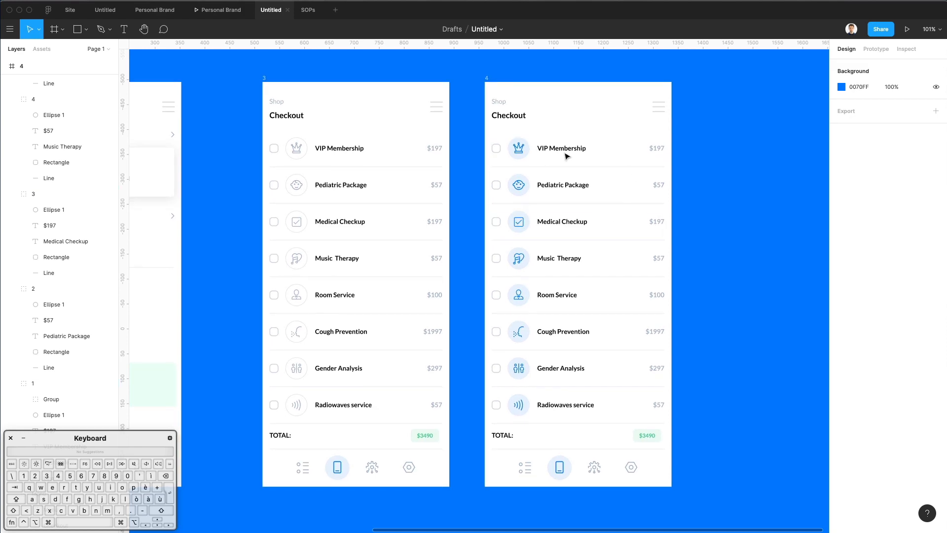
pyautogui.scroll(5, 601, 451)
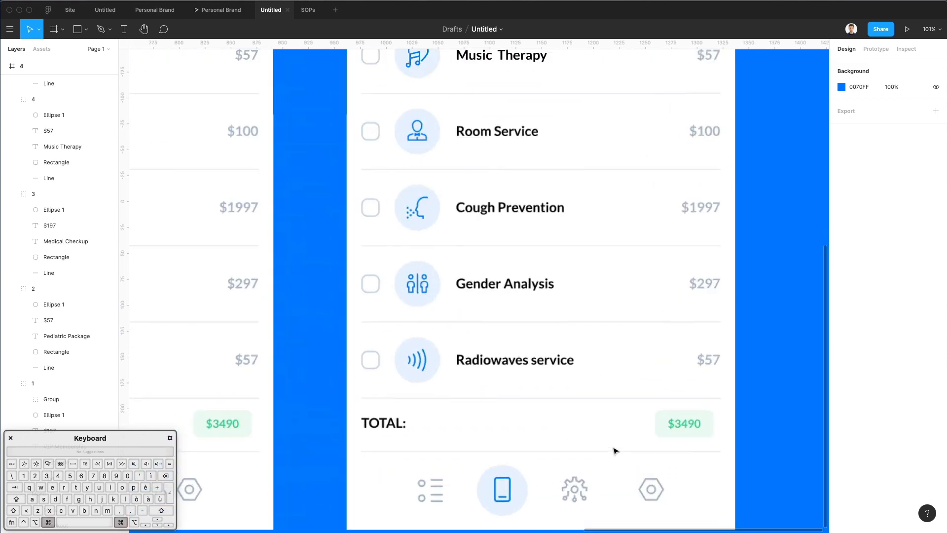
pyautogui.scroll(-2, 693, 422)
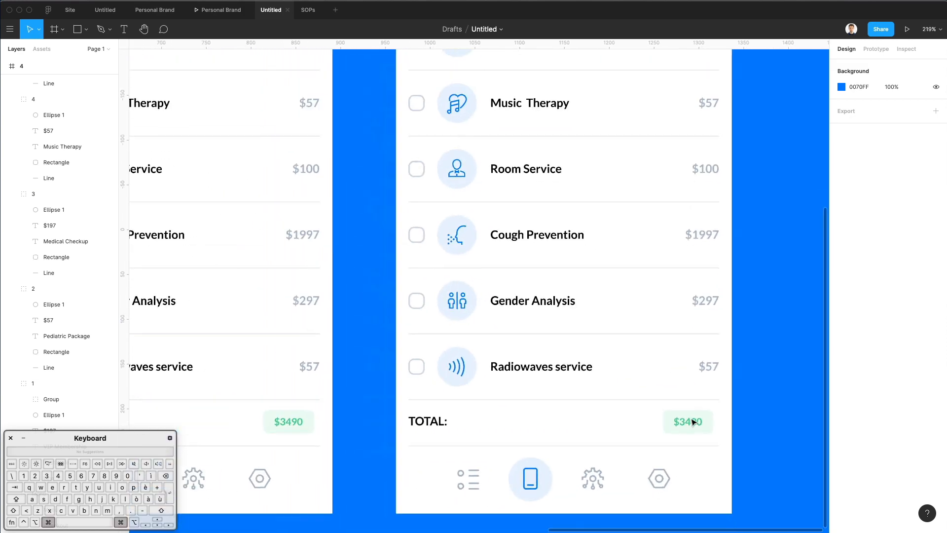
# Set the font size of the TOTAL amounts in both Checkout frames to 13, matching the service row prices
pyautogui.keyDown('super'); pyautogui.click(709, 366); pyautogui.keyUp('super')
pyautogui.keyDown('super'); pyautogui.click(689, 424); pyautogui.keyUp('super')
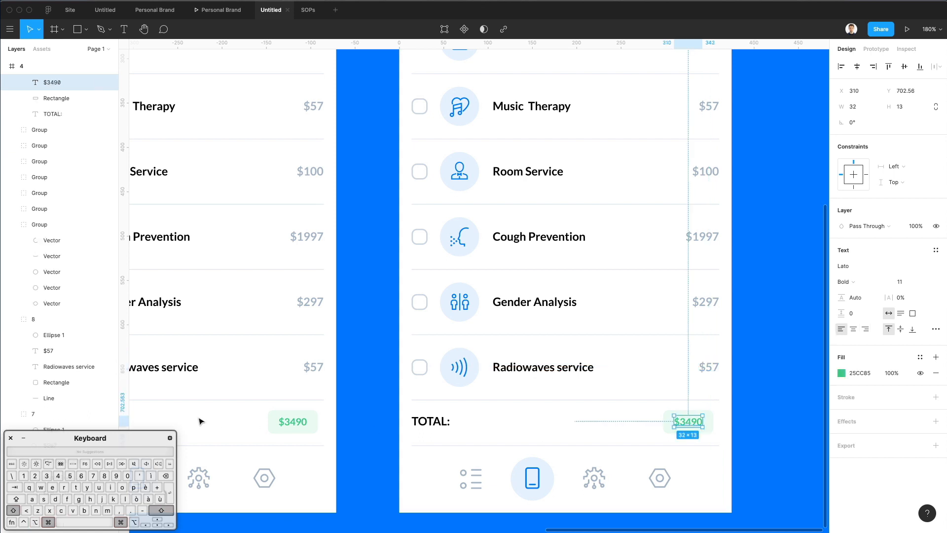
pyautogui.keyDown('super'); pyautogui.click(286, 423); pyautogui.keyUp('super')
pyautogui.keyDown('super'); pyautogui.click(710, 368); pyautogui.keyUp('super')
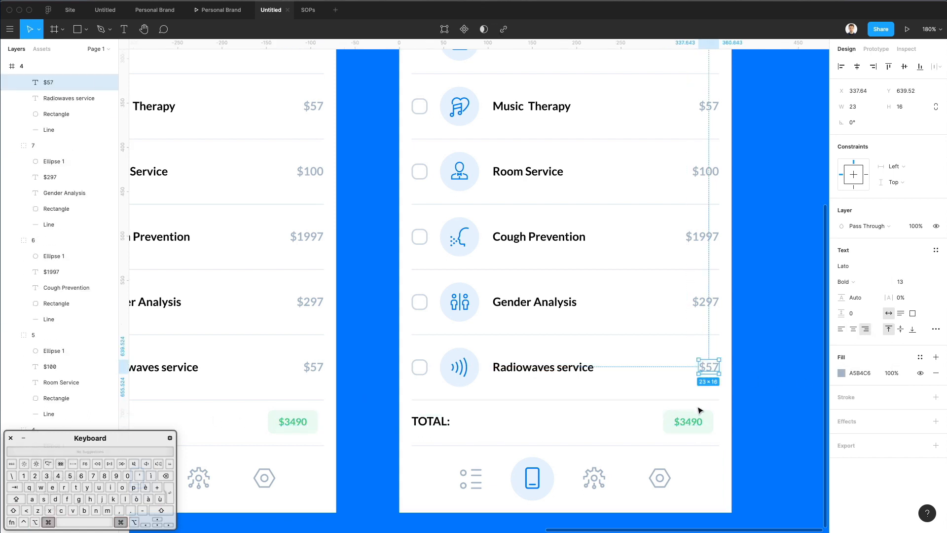
pyautogui.keyDown('super'); pyautogui.click(698, 422); pyautogui.keyUp('super')
pyautogui.keyDown('shift'); pyautogui.keyDown('super'); pyautogui.click(293, 422); pyautogui.keyUp('super'); pyautogui.keyUp('shift')
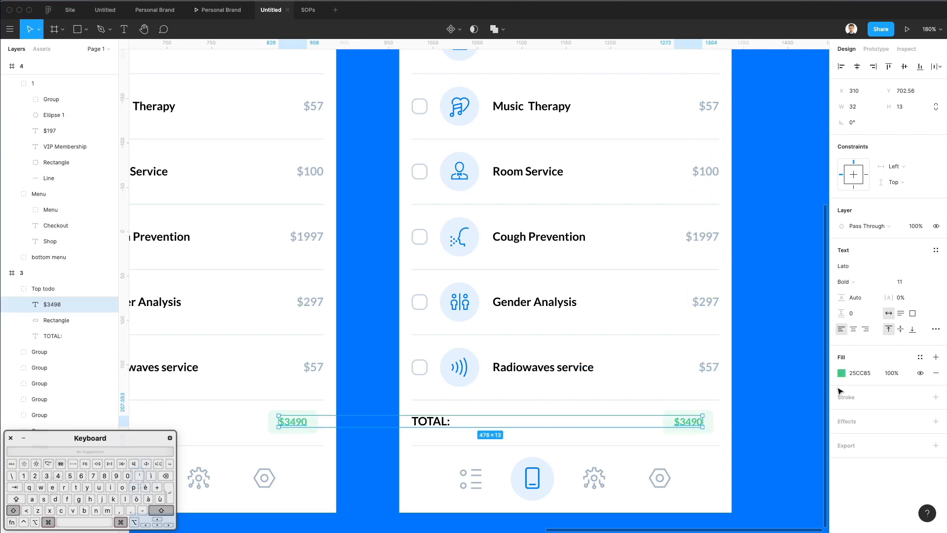
pyautogui.click(902, 282)
pyautogui.write('13')
pyautogui.press('Return')
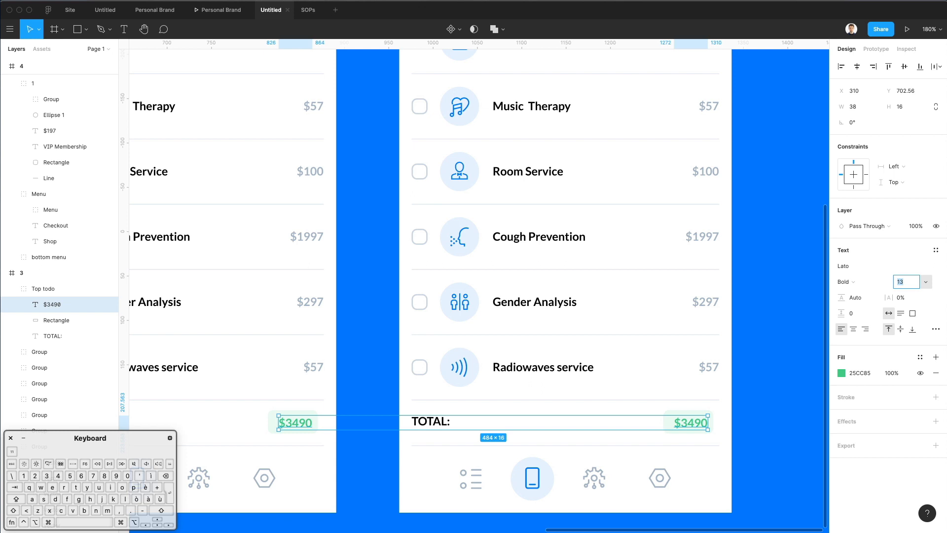
# Increase the font size of both TOTAL amounts to 18 and nudge them 4 px up and 1 px left
pyautogui.hotkey('shift', 'Up')
pyautogui.hotkey('shift', 'Down')
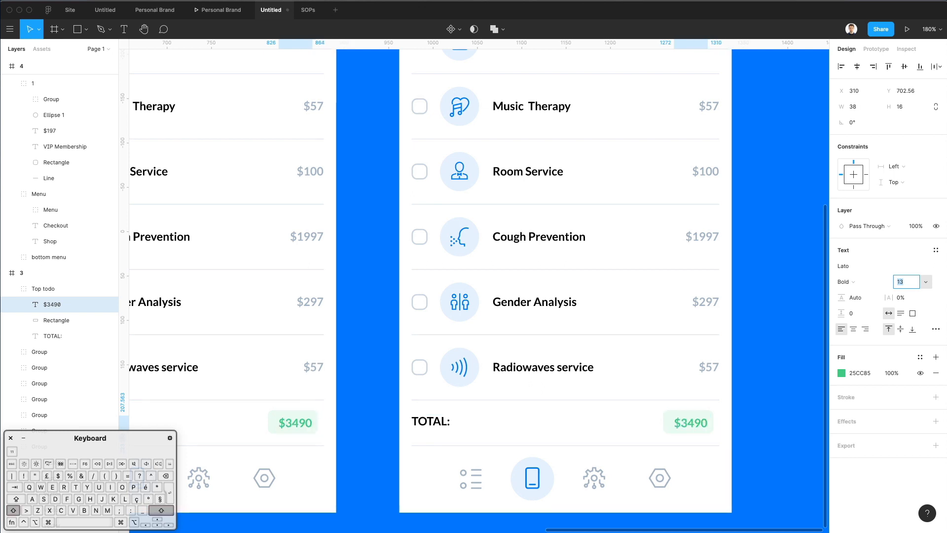
pyautogui.press('Up')
pyautogui.press('Up')
pyautogui.press('Up')
pyautogui.press('Up')
pyautogui.press('Up')
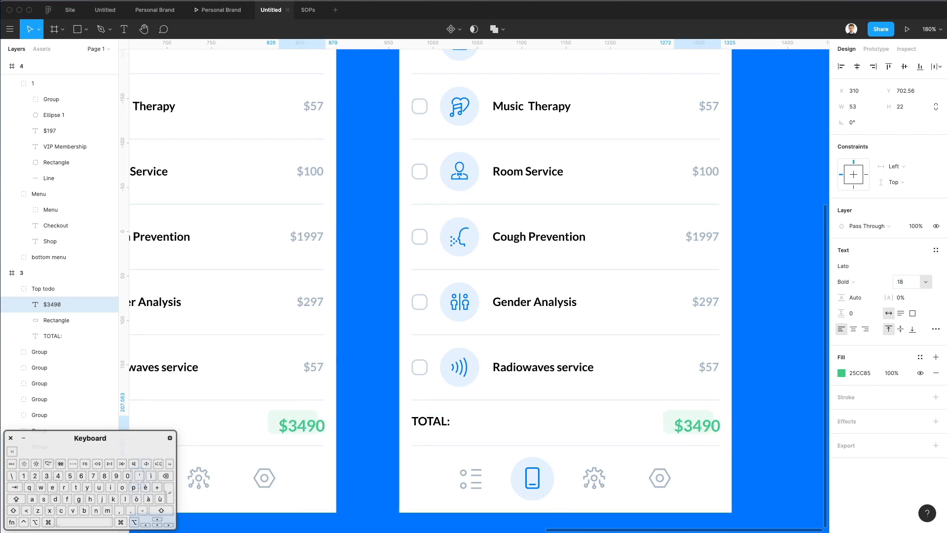
pyautogui.press('Up')
pyautogui.press('Up')
pyautogui.press('Up')
pyautogui.press('Up')
pyautogui.press('Left')
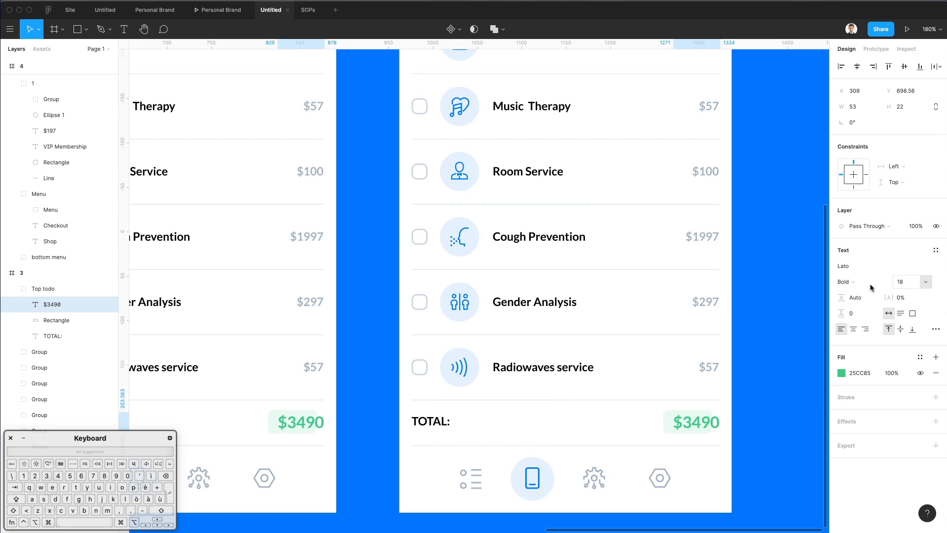
# Delete the light green rectangles behind the TOTAL amounts in both Checkout frames
pyautogui.keyDown('super'); pyautogui.click(666, 422); pyautogui.keyUp('super')
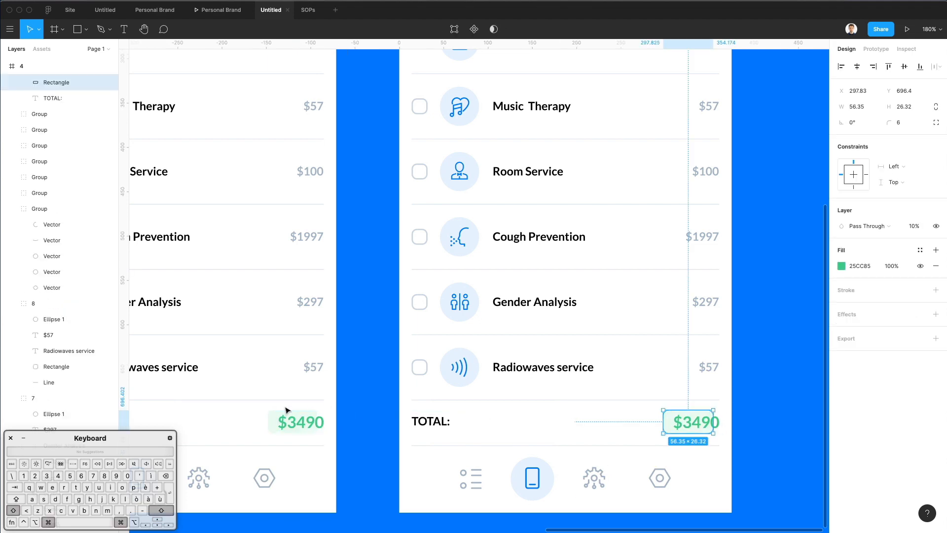
pyautogui.press('Delete')
pyautogui.scroll(-5, 280, 408)
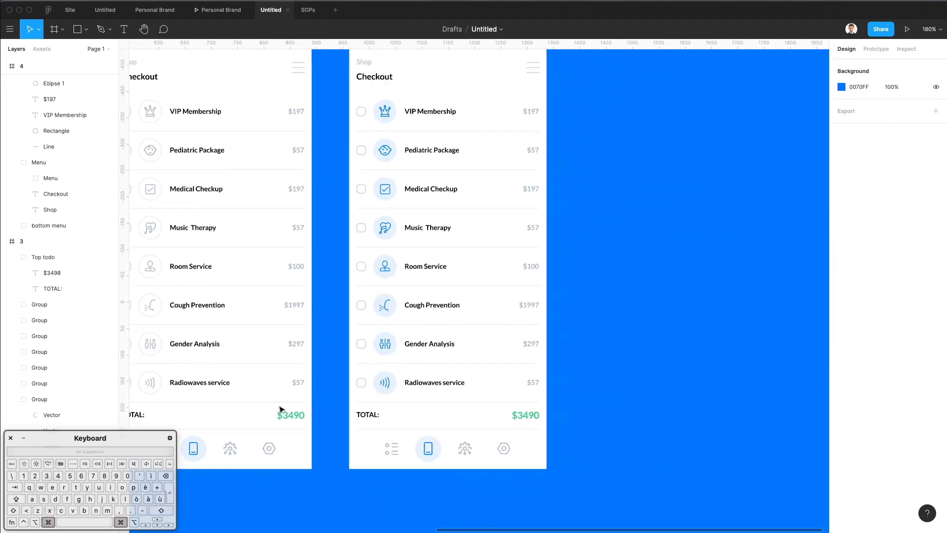
# Change the font weight of the TOTAL amounts in both Checkout frames to Medium
pyautogui.keyDown('super'); pyautogui.click(511, 416); pyautogui.keyUp('super')
pyautogui.keyDown('shift'); pyautogui.click(288, 416); pyautogui.keyUp('shift')
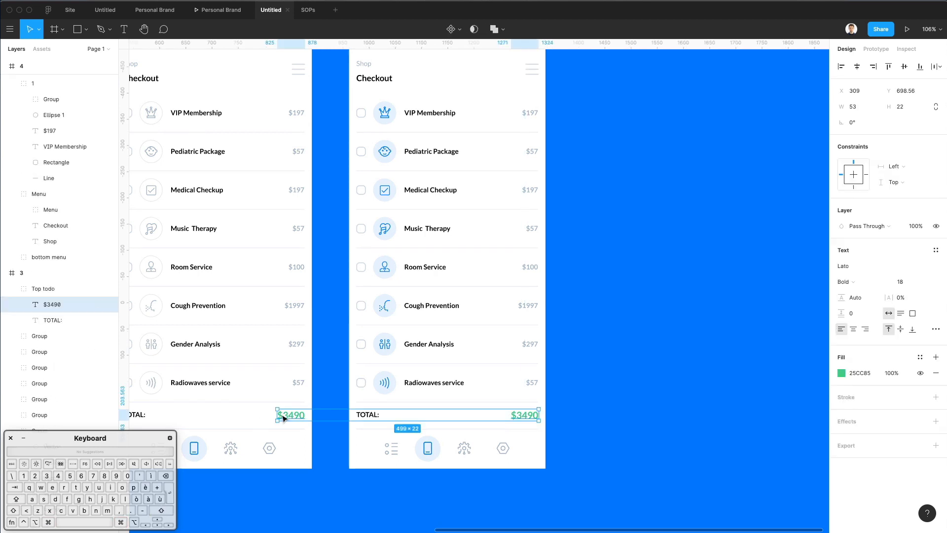
pyautogui.click(844, 281)
pyautogui.click(864, 269)
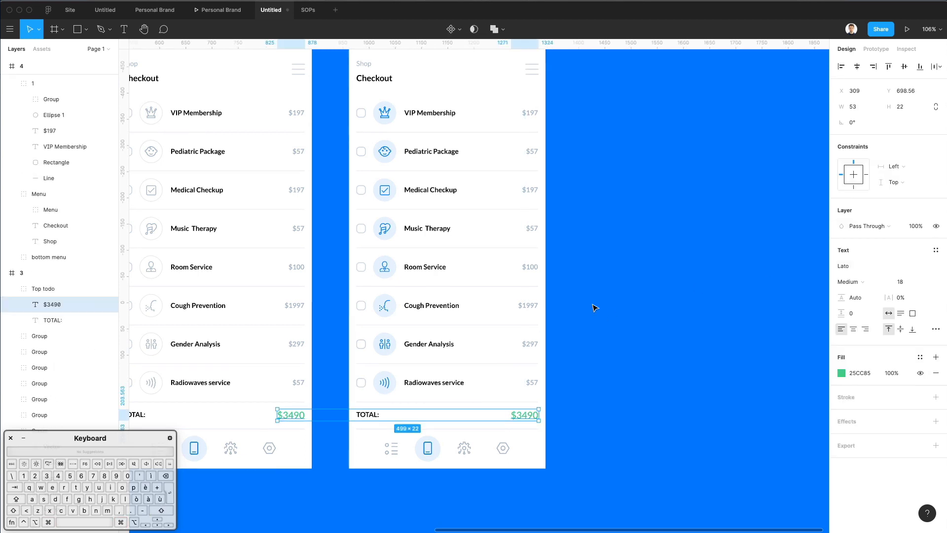
pyautogui.click(621, 310)
# Move the TOTAL row groups in both Checkout frames down by 2 px
pyautogui.hscroll(-5, 636, 306)
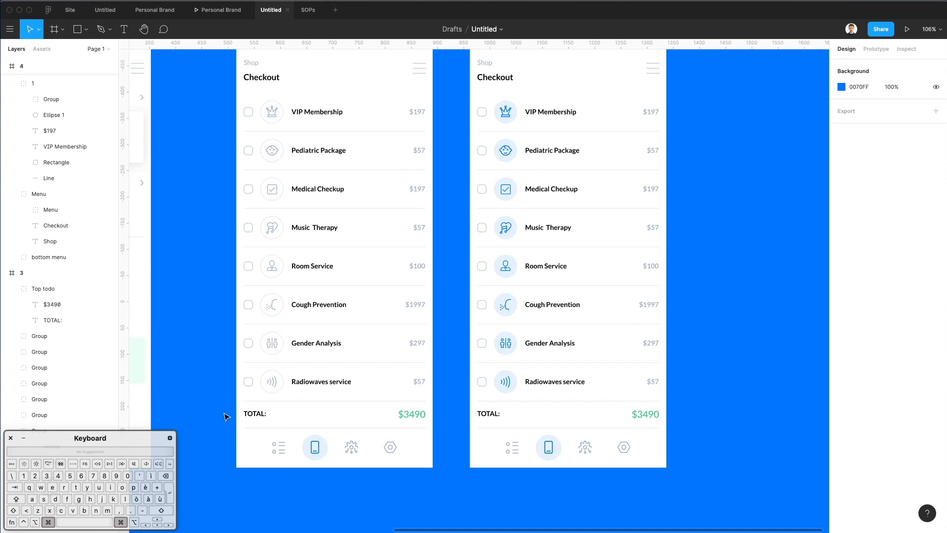
pyautogui.moveTo(225, 413); pyautogui.dragTo(652, 428)
pyautogui.press('Down')
pyautogui.press('Down')
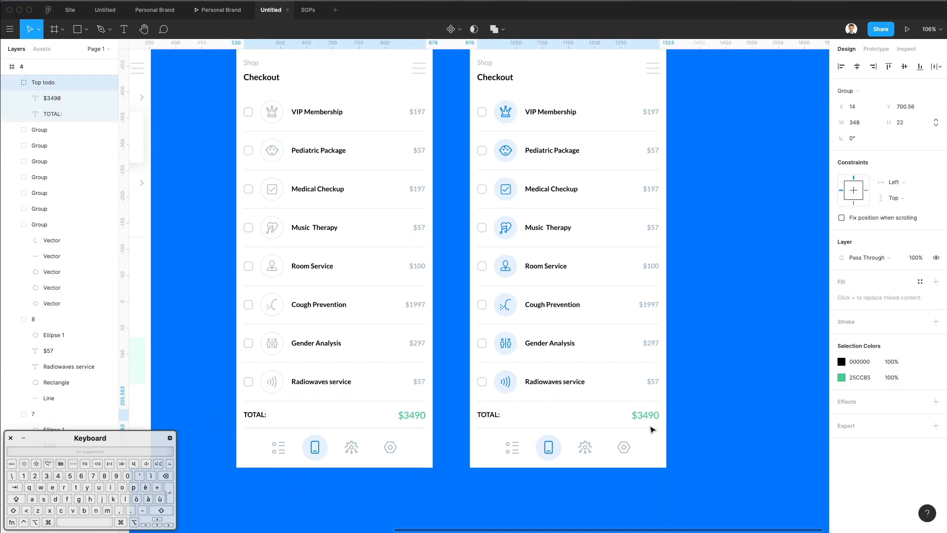
pyautogui.click(743, 399)
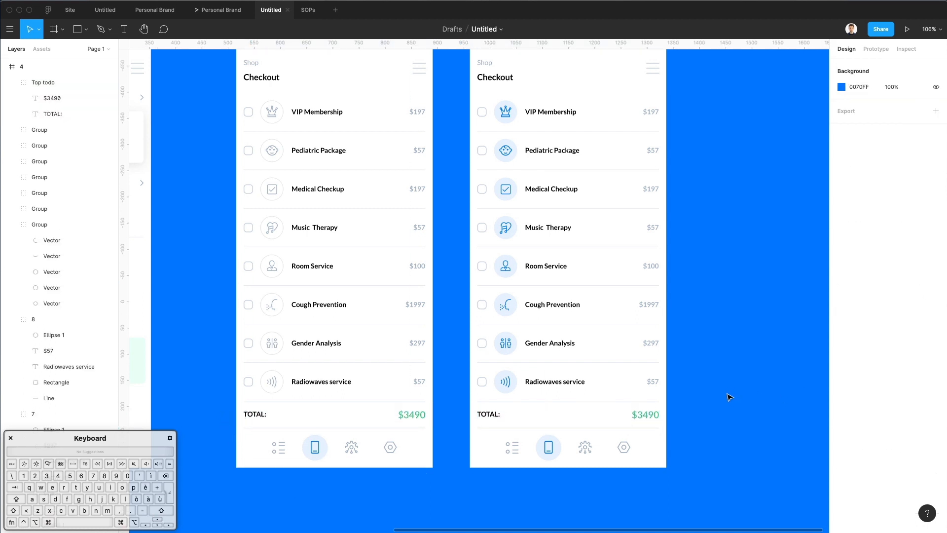
# Delete the original Checkout frame with the grey icons, keeping the blue-icon version
pyautogui.scroll(2, 716, 400)
pyautogui.scroll(-3, 724, 398)
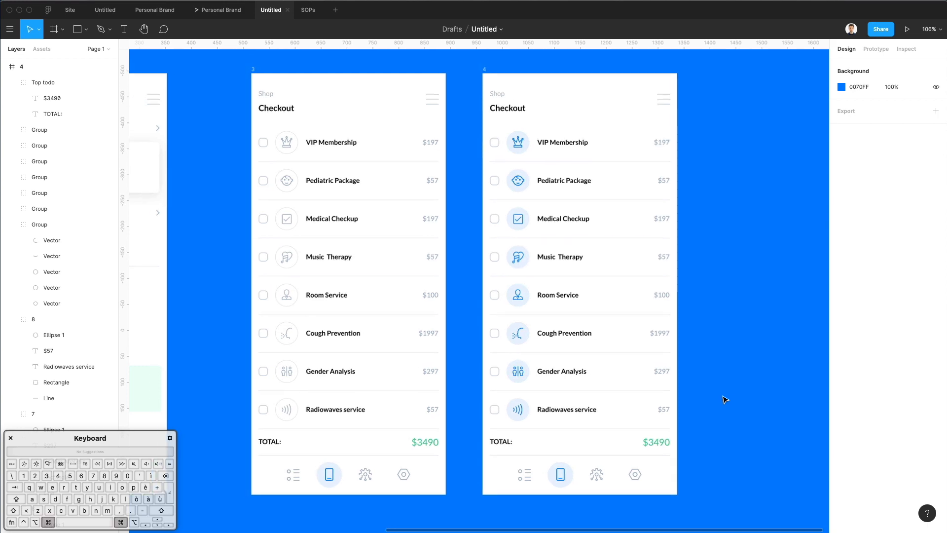
pyautogui.scroll(1, 724, 399)
pyautogui.scroll(3, 724, 398)
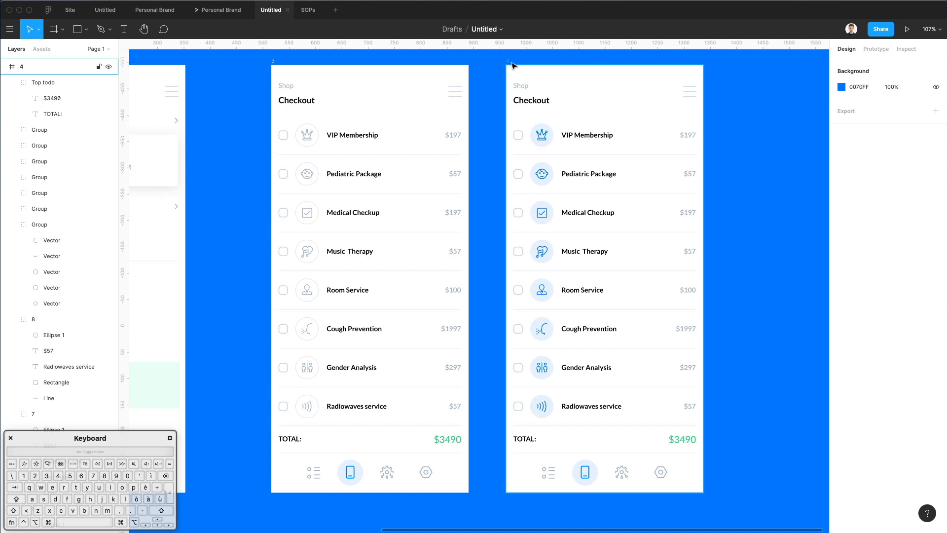
pyautogui.click(272, 60)
pyautogui.press('Delete')
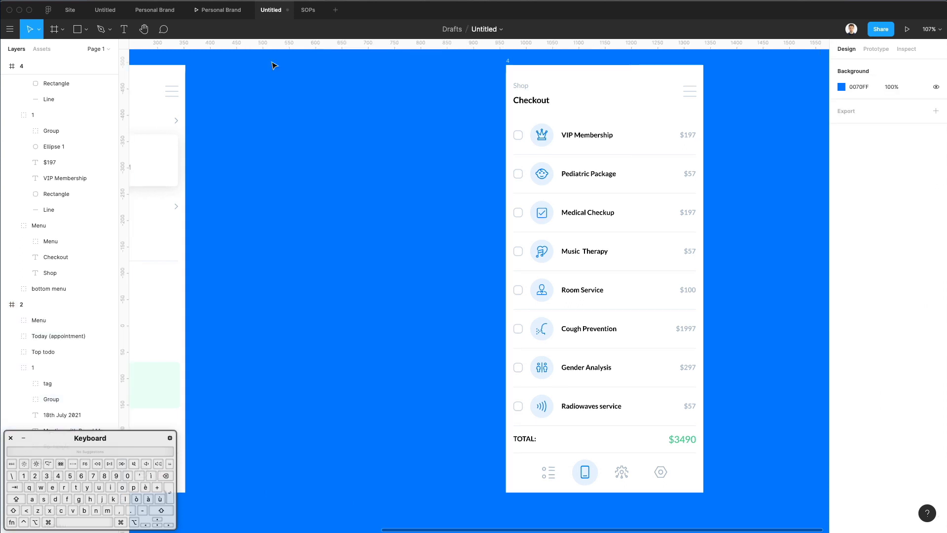
# Move the blue-icon Checkout frame into the freed spot beside frame 2, at X 516 and Y -495
pyautogui.click(510, 62)
pyautogui.moveTo(558, 86); pyautogui.dragTo(334, 82)
pyautogui.hscroll(-3, 334, 82)
pyautogui.hscroll(-5, 334, 84)
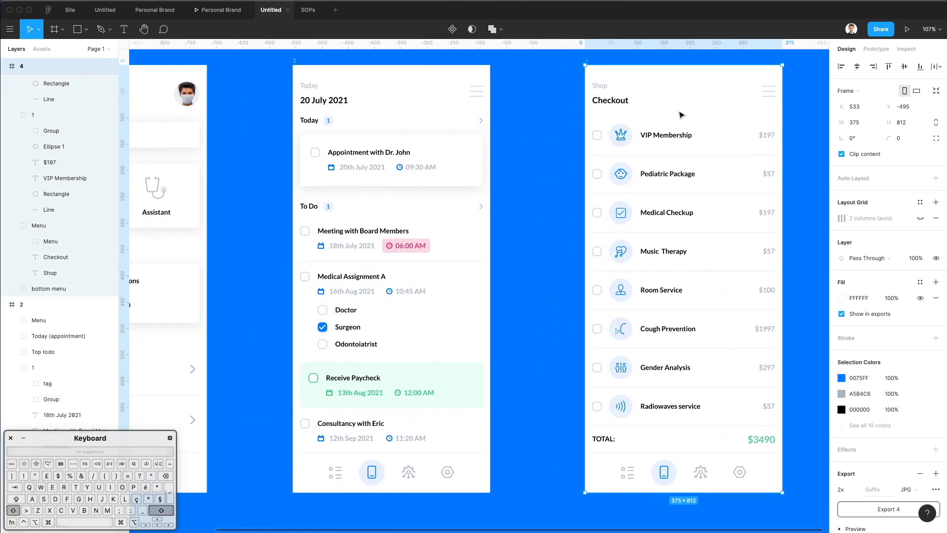
pyautogui.moveTo(681, 115); pyautogui.dragTo(670, 113)
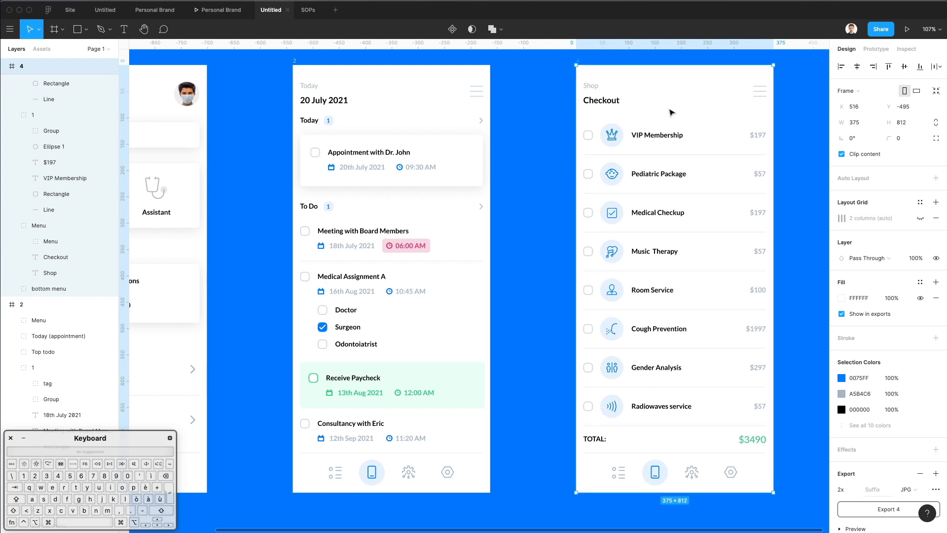
# Rename the remaining Checkout frame as 3
pyautogui.press('super+r')
pyautogui.write('3')
pyautogui.press('Return')
pyautogui.click(545, 142)
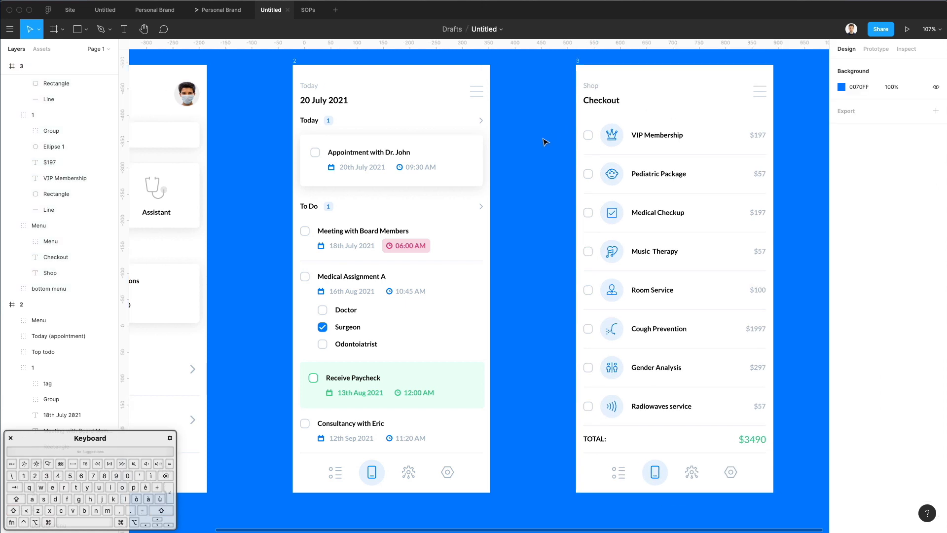
# Ungroup the eight service row groups in the Checkout frame
pyautogui.hscroll(1, 548, 140)
pyautogui.hscroll(2, 546, 133)
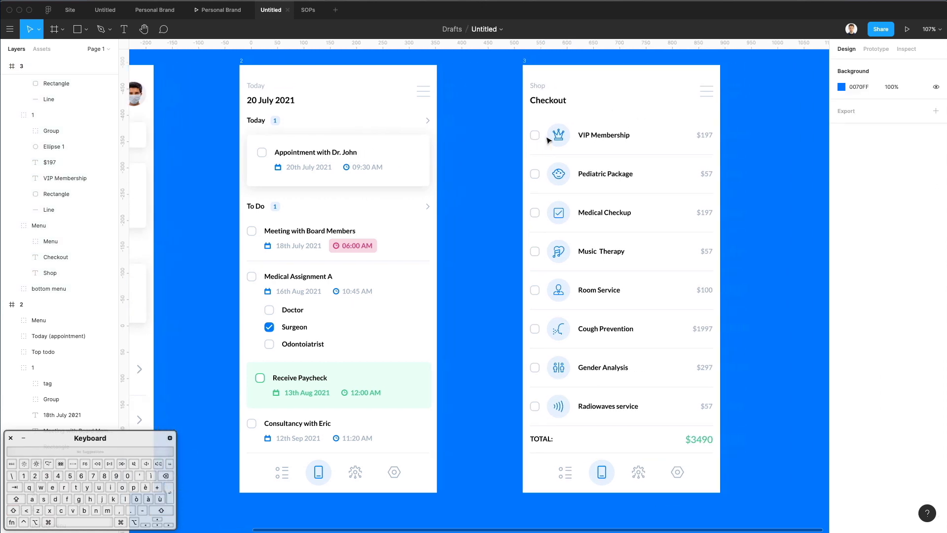
pyautogui.scroll(3, 649, 192)
pyautogui.click(524, 119)
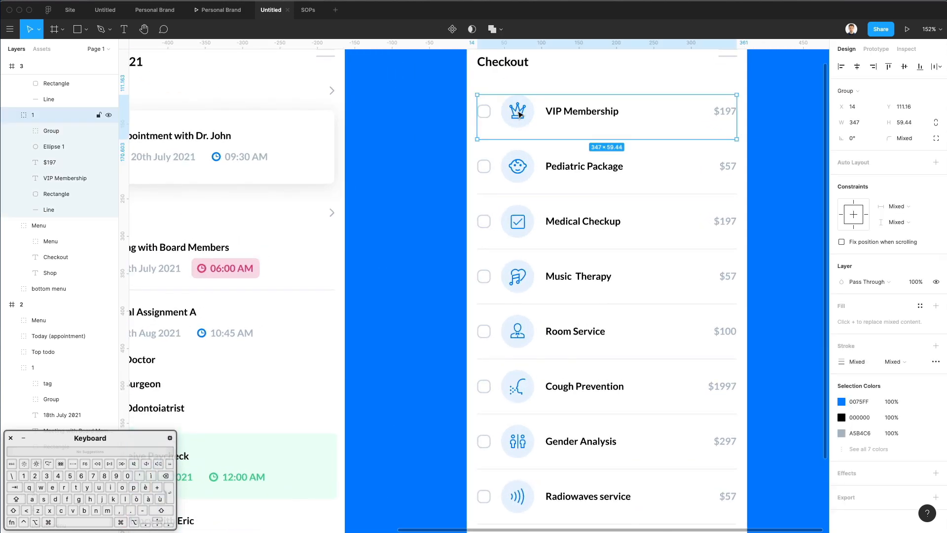
pyautogui.scroll(-3, 466, 138)
pyautogui.scroll(-3, 552, 153)
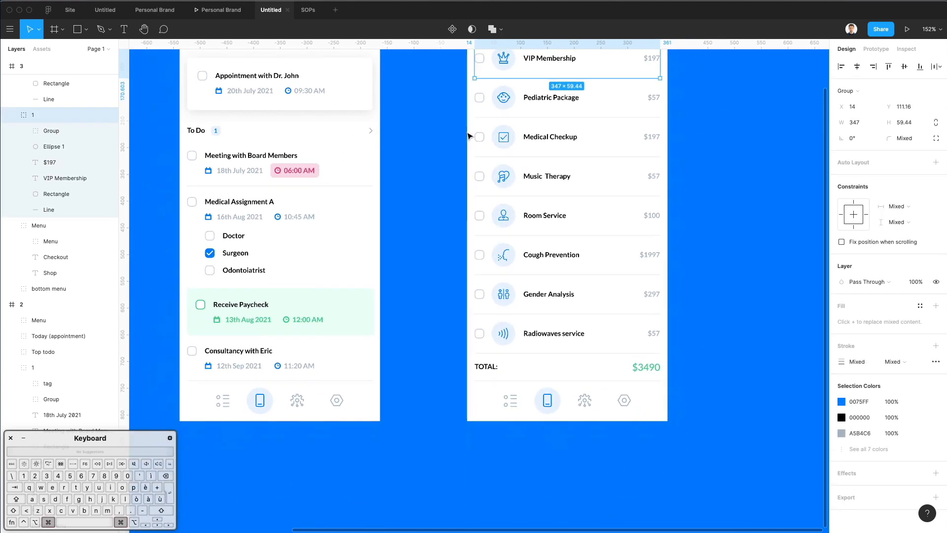
pyautogui.scroll(1, 636, 140)
pyautogui.moveTo(646, 117); pyautogui.dragTo(604, 410)
pyautogui.press('shift+super+g')
pyautogui.click(684, 273)
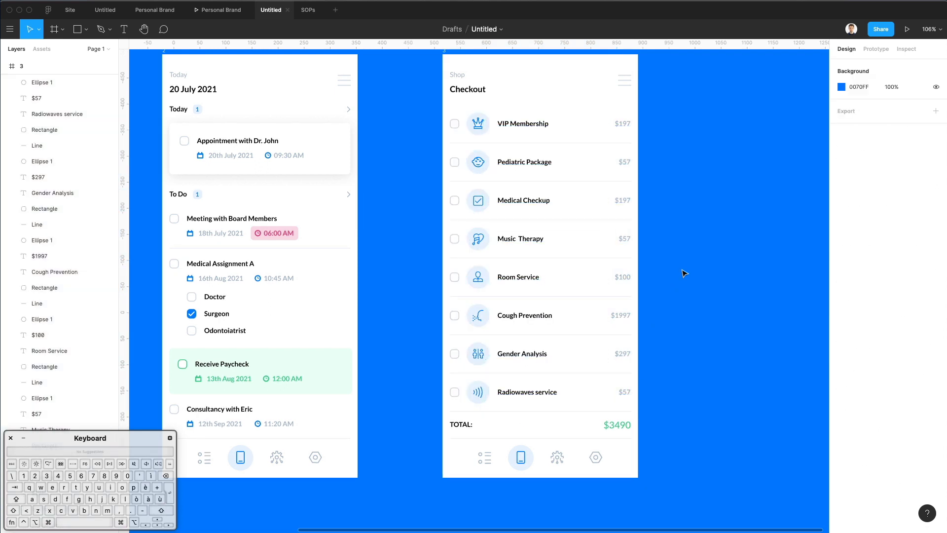
# Rename the eight service icon groups in the Checkout frame, from VIP Membership to Radiowaves service, as icon
pyautogui.click(476, 129)
pyautogui.keyDown('shift'); pyautogui.click(478, 165); pyautogui.keyUp('shift')
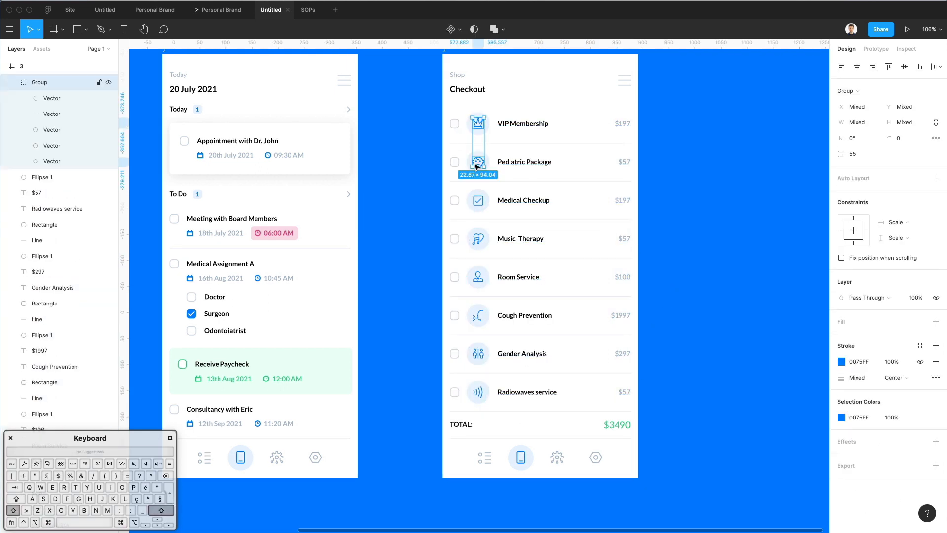
pyautogui.keyDown('shift'); pyautogui.click(478, 204); pyautogui.keyUp('shift')
pyautogui.keyDown('shift'); pyautogui.click(481, 236); pyautogui.keyUp('shift')
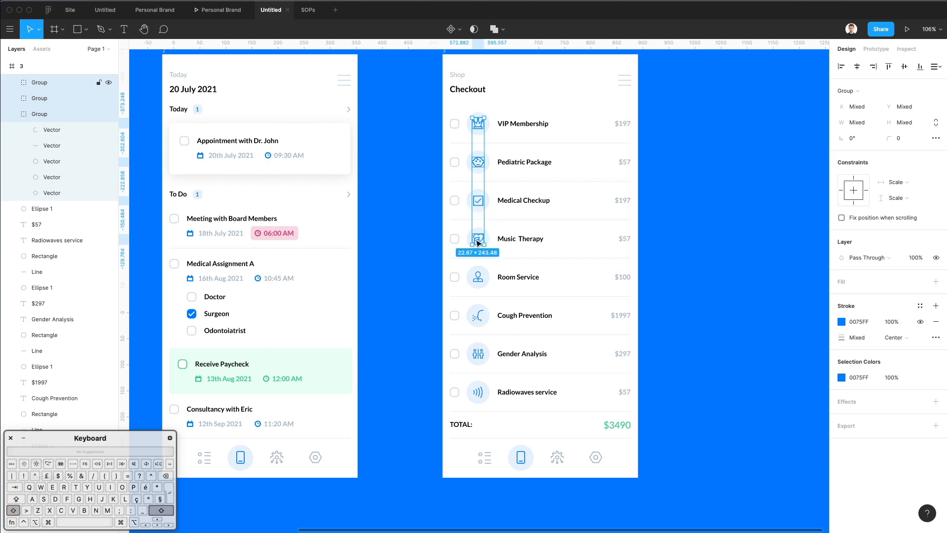
pyautogui.keyDown('shift'); pyautogui.click(478, 277); pyautogui.keyUp('shift')
pyautogui.keyDown('shift'); pyautogui.click(481, 319); pyautogui.keyUp('shift')
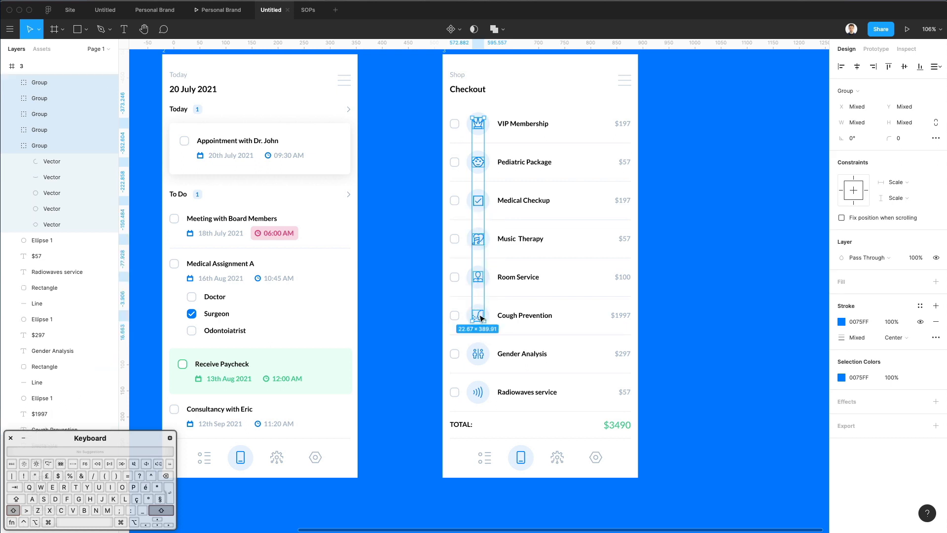
pyautogui.keyDown('shift'); pyautogui.click(480, 356); pyautogui.keyUp('shift')
pyautogui.keyDown('shift'); pyautogui.click(483, 394); pyautogui.keyUp('shift')
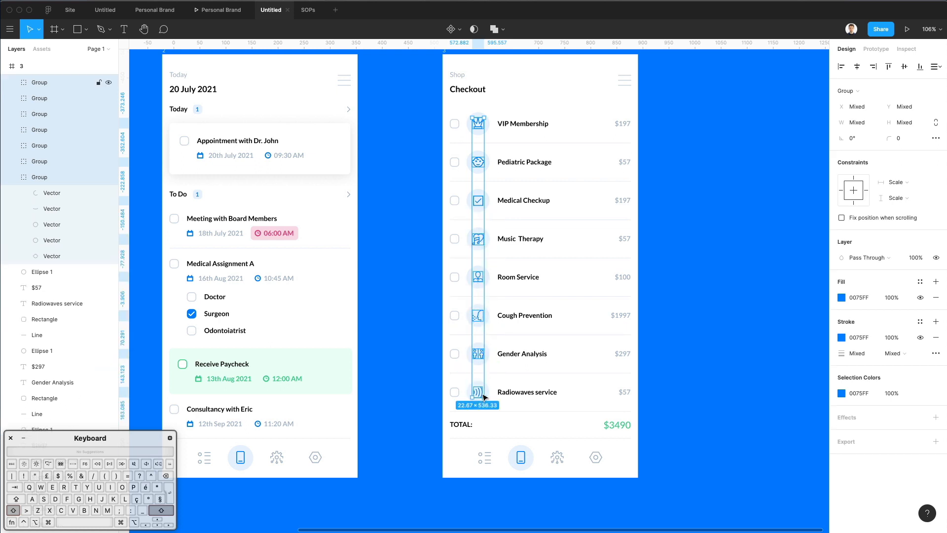
pyautogui.hotkey('shift', 'r')
pyautogui.press('super+r')
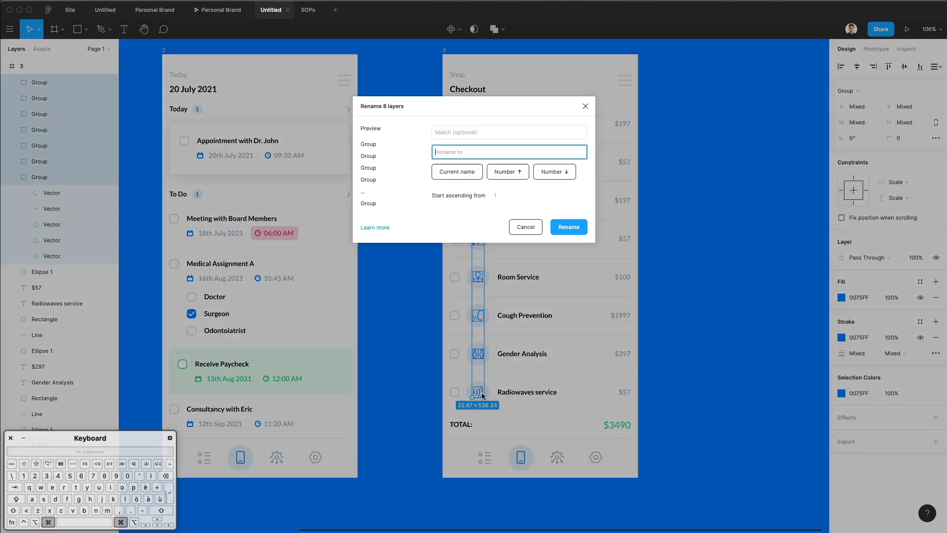
pyautogui.write('ic')
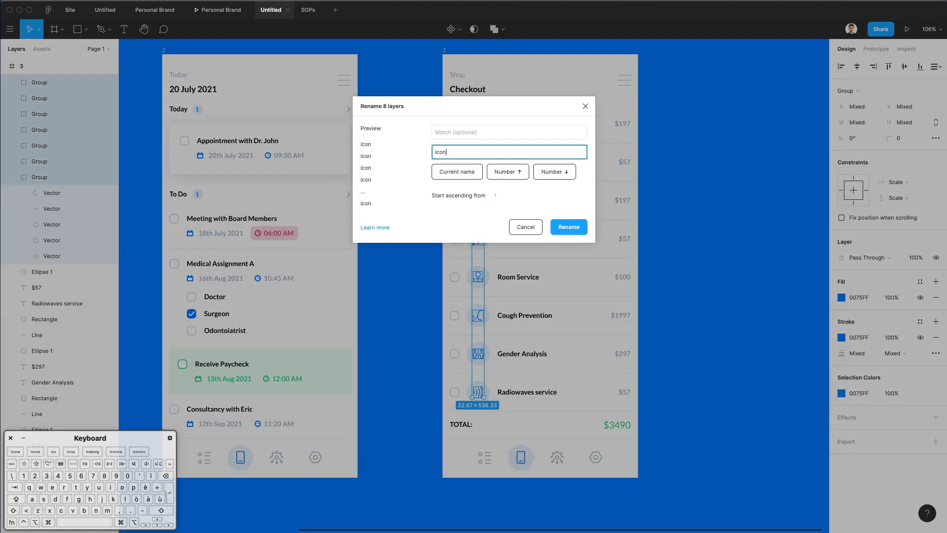
pyautogui.write('on')
pyautogui.press('Return')
# Rename the eight light-blue circles behind the service icons as elipse
pyautogui.click(489, 126)
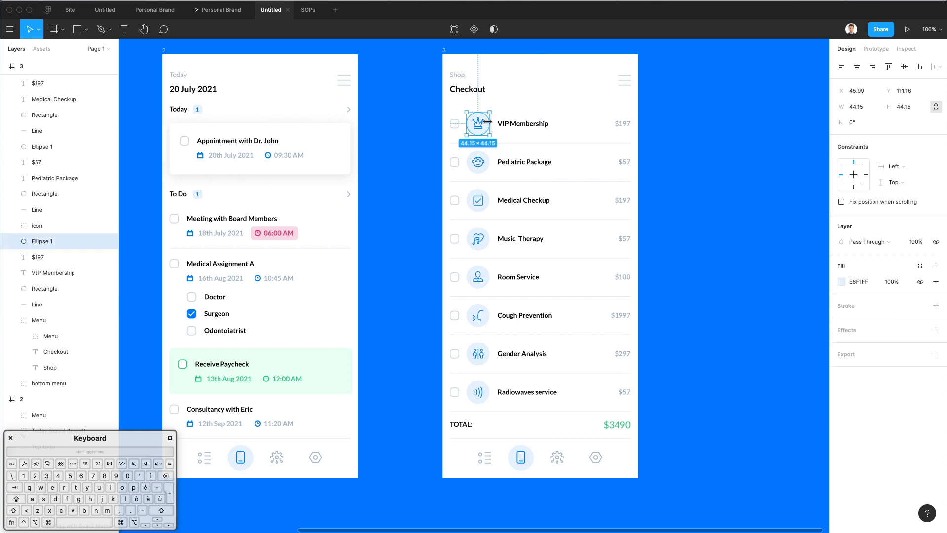
pyautogui.keyDown('shift'); pyautogui.click(486, 156); pyautogui.keyUp('shift')
pyautogui.keyDown('shift'); pyautogui.click(489, 200); pyautogui.keyUp('shift')
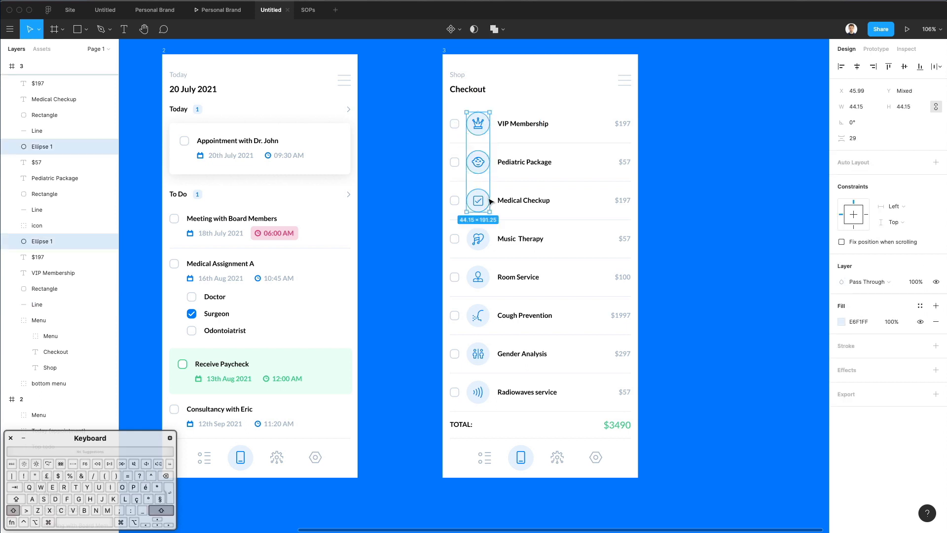
pyautogui.keyDown('shift'); pyautogui.click(492, 247); pyautogui.keyUp('shift')
pyautogui.keyDown('shift'); pyautogui.click(487, 283); pyautogui.keyUp('shift')
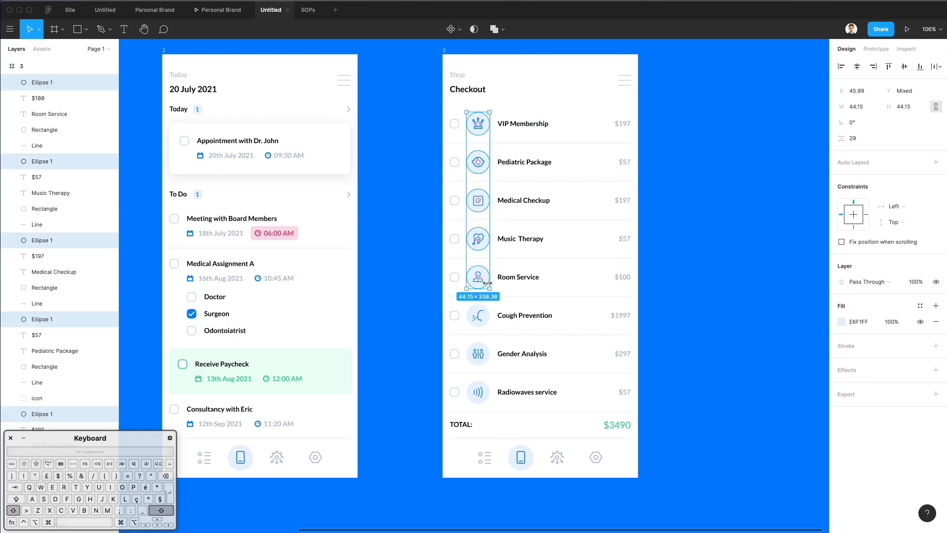
pyautogui.keyDown('shift'); pyautogui.click(491, 315); pyautogui.keyUp('shift')
pyautogui.keyDown('shift'); pyautogui.click(489, 358); pyautogui.keyUp('shift')
pyautogui.keyDown('shift'); pyautogui.click(486, 385); pyautogui.keyUp('shift')
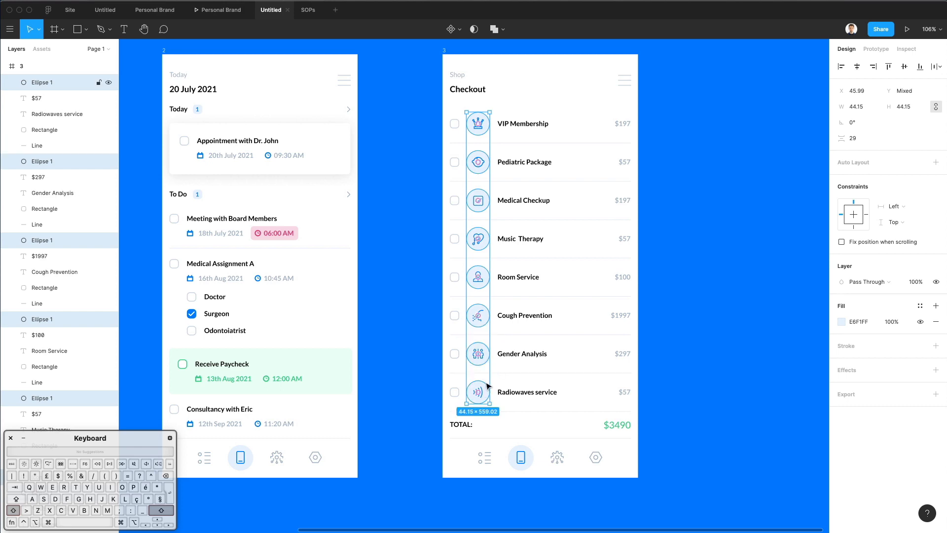
pyautogui.press('super+r')
pyautogui.write('el')
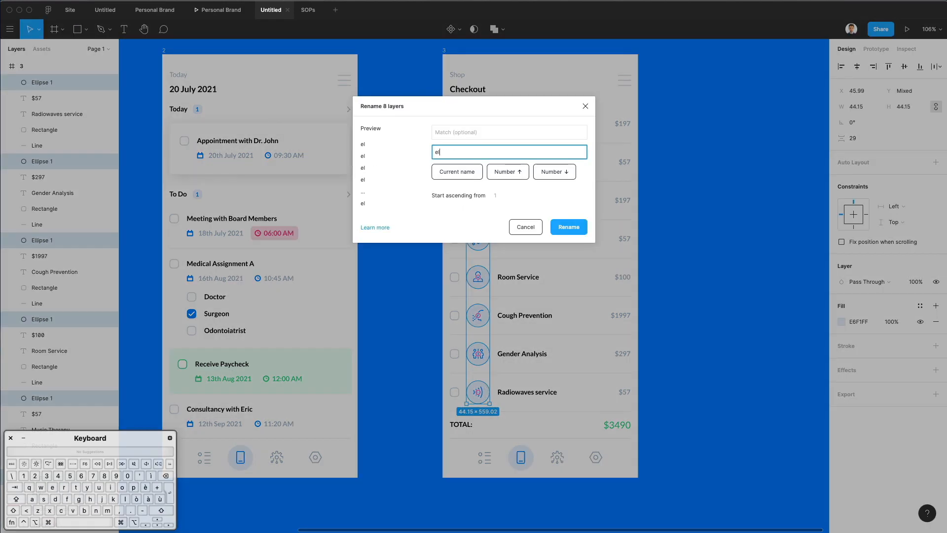
pyautogui.write('ipse')
pyautogui.press('Return')
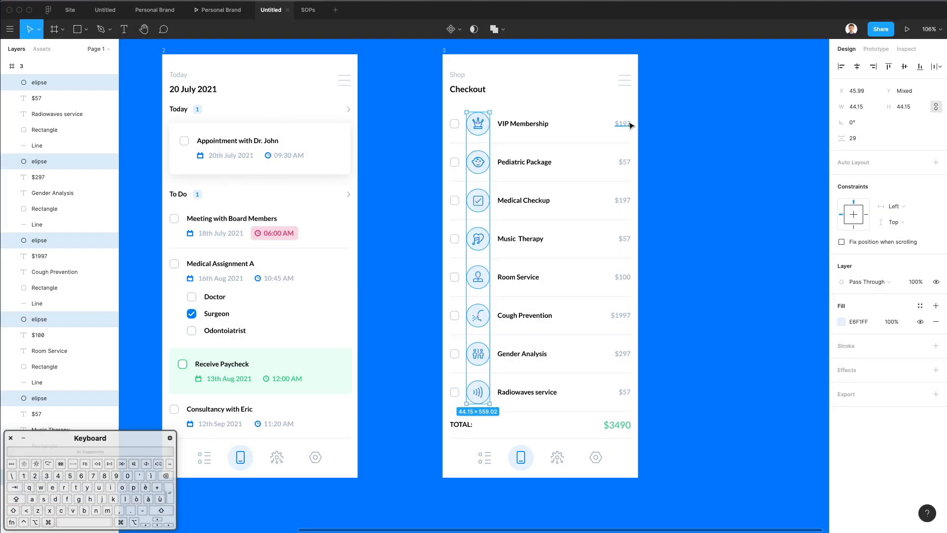
# Group each of the eight service icons with its light-blue background circle
pyautogui.click(623, 124)
pyautogui.moveTo(468, 112); pyautogui.dragTo(489, 403)
pyautogui.press('super+g')
pyautogui.press('super+g')
pyautogui.press('super+g')
pyautogui.press('super+g')
pyautogui.press('super+g')
pyautogui.press('super+g')
pyautogui.press('super+g')
pyautogui.press('super+g')
# Rename the eight combined icon-and-circle groups as icon
pyautogui.keyDown('shift'); pyautogui.click(478, 353); pyautogui.keyUp('shift')
pyautogui.keyDown('shift'); pyautogui.click(477, 315); pyautogui.keyUp('shift')
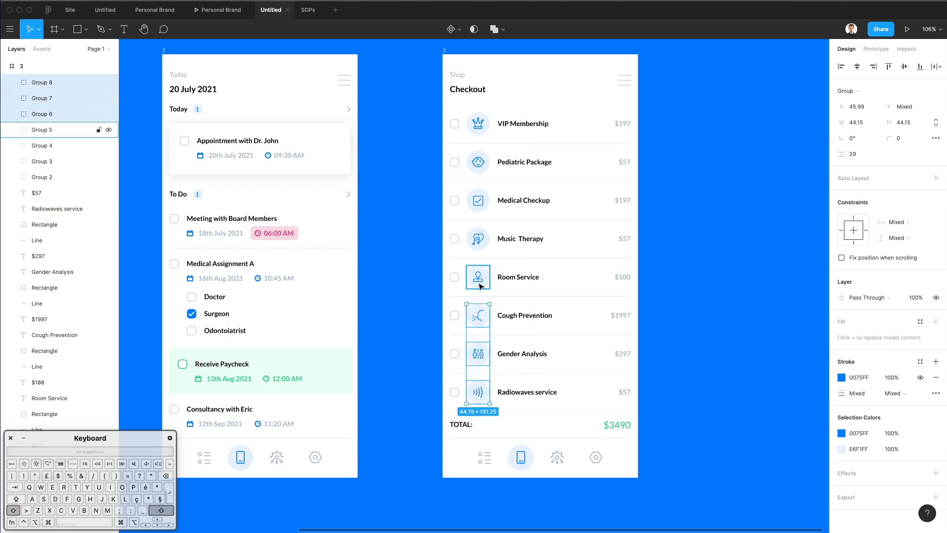
pyautogui.keyDown('shift'); pyautogui.click(478, 277); pyautogui.keyUp('shift')
pyautogui.keyDown('shift'); pyautogui.click(477, 239); pyautogui.keyUp('shift')
pyautogui.keyDown('shift'); pyautogui.click(477, 193); pyautogui.keyUp('shift')
pyautogui.keyDown('shift'); pyautogui.click(477, 162); pyautogui.keyUp('shift')
pyautogui.keyDown('shift'); pyautogui.click(477, 124); pyautogui.keyUp('shift')
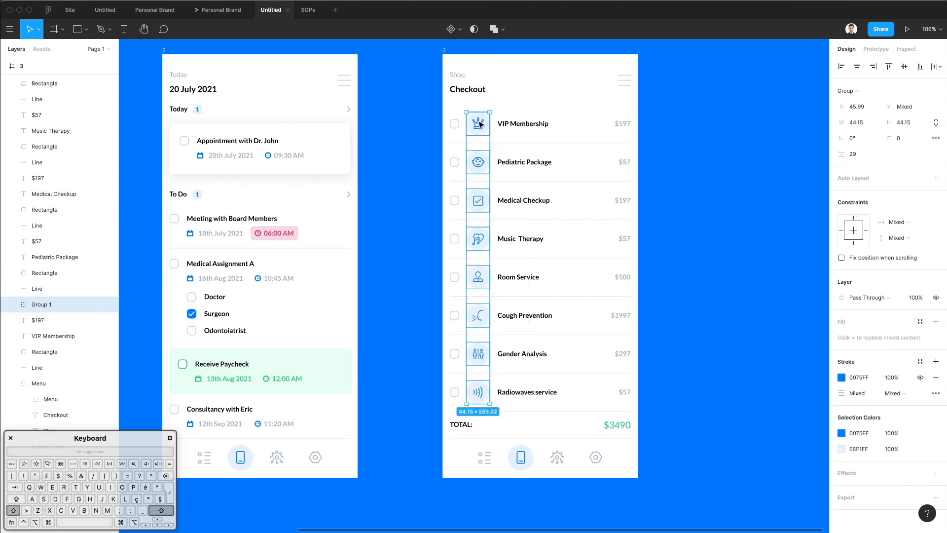
pyautogui.press('super+r')
pyautogui.write('icon')
pyautogui.press('Return')
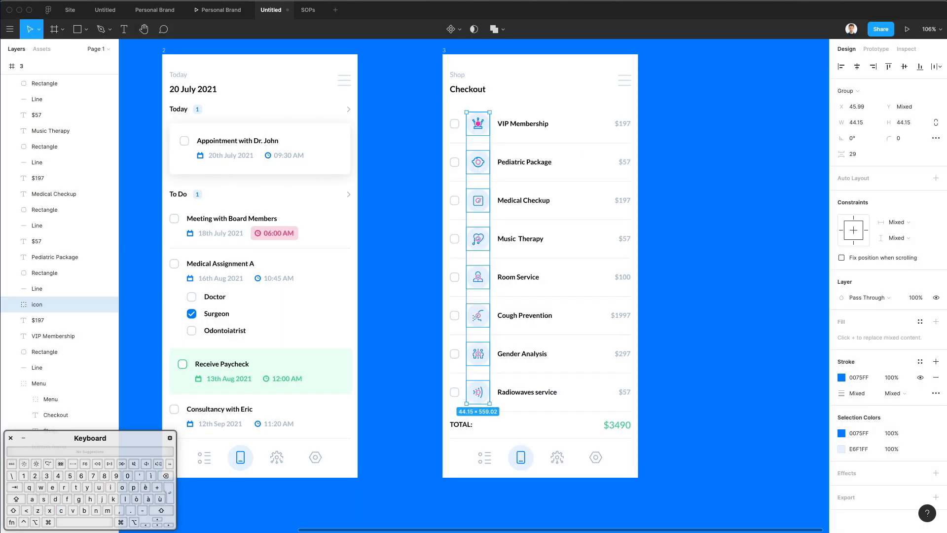
# Group each service row's checkbox, icon, title, price and divider line into its own group, from VIP Membership down to Radiowaves service
pyautogui.click(670, 199)
pyautogui.scroll(2, 567, 249)
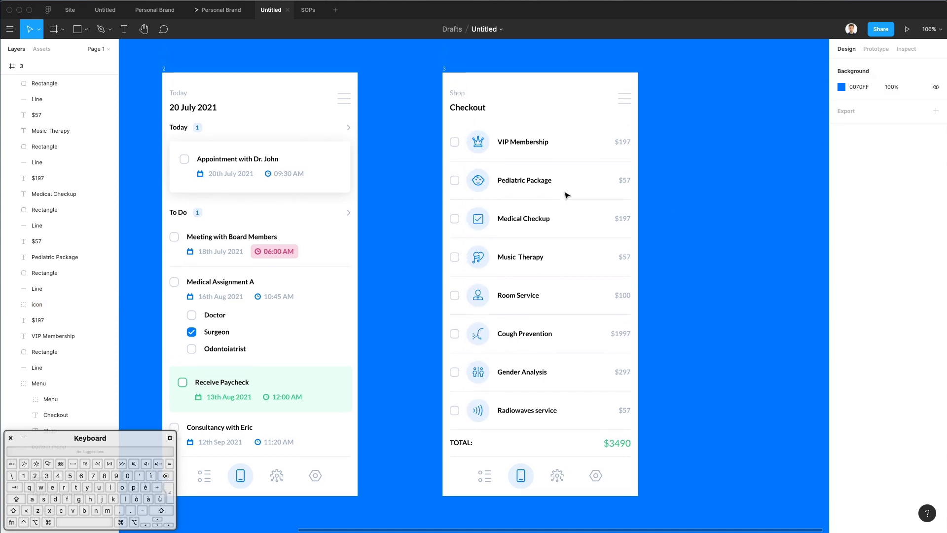
pyautogui.moveTo(652, 144); pyautogui.dragTo(432, 182)
pyautogui.press('super+g')
pyautogui.moveTo(654, 181); pyautogui.dragTo(448, 442)
pyautogui.press('super+g')
pyautogui.press('super+g')
pyautogui.press('super+g')
pyautogui.press('super+g')
pyautogui.press('super+g')
pyautogui.press('super+g')
pyautogui.press('super+g')
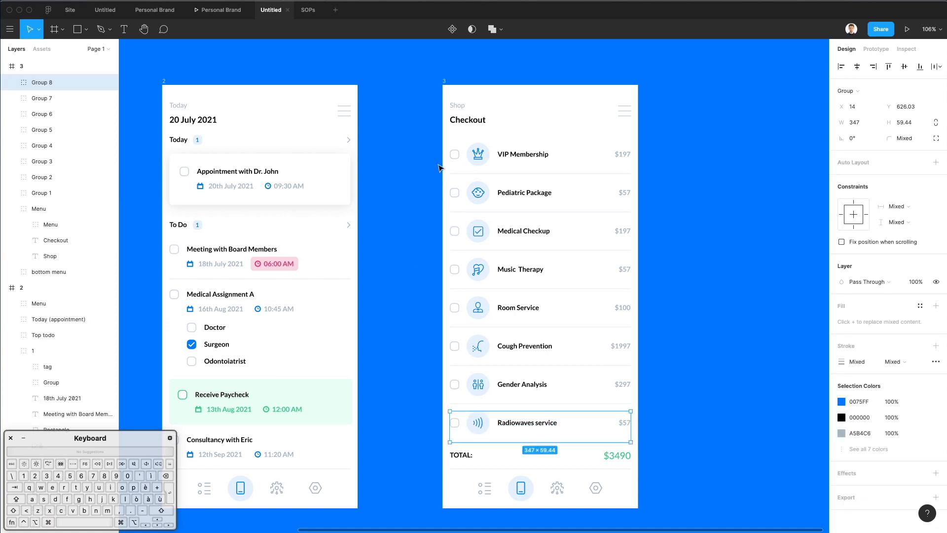
# Batch-rename the eight service row groups with descending numbers, giving 01 for VIP Membership through 08 for Radiowaves service
pyautogui.moveTo(427, 149); pyautogui.dragTo(563, 442)
pyautogui.press('super+r')
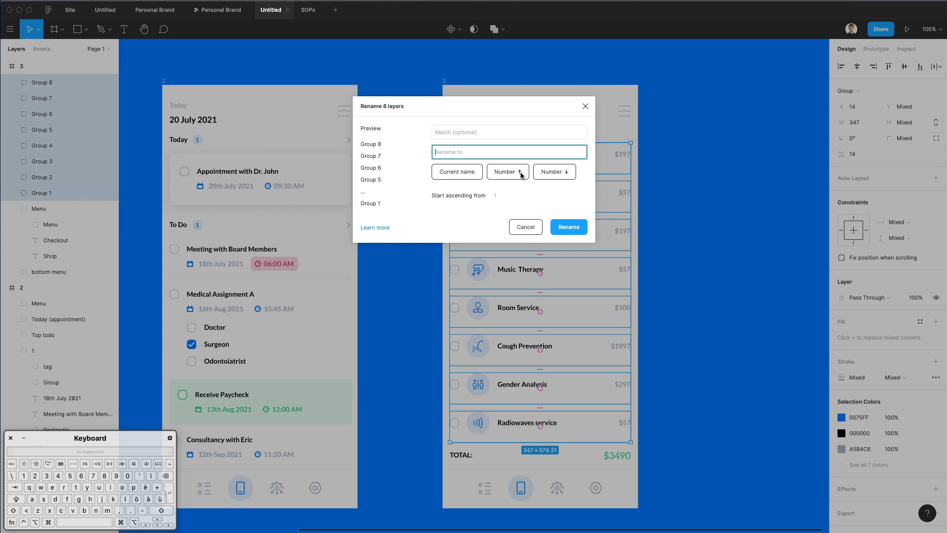
pyautogui.click(567, 175)
pyautogui.click(563, 230)
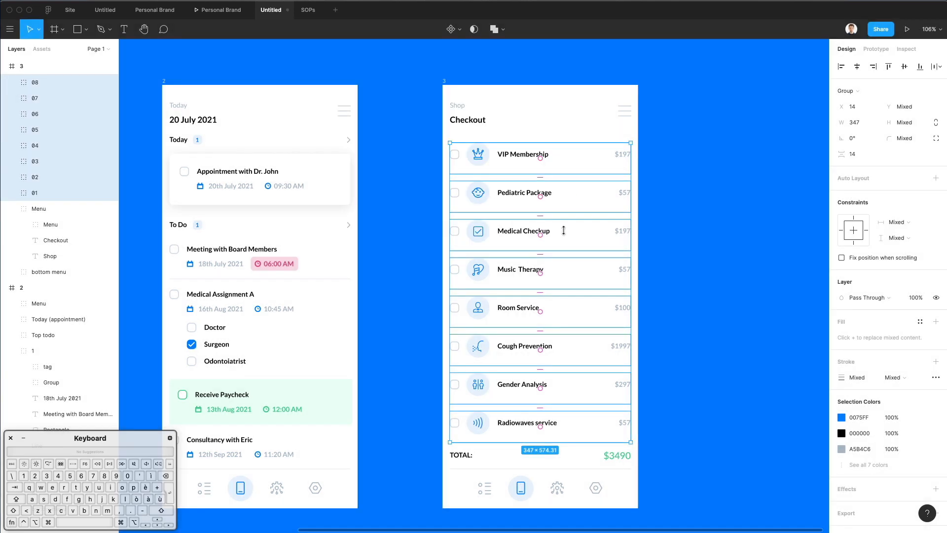
pyautogui.click(658, 227)
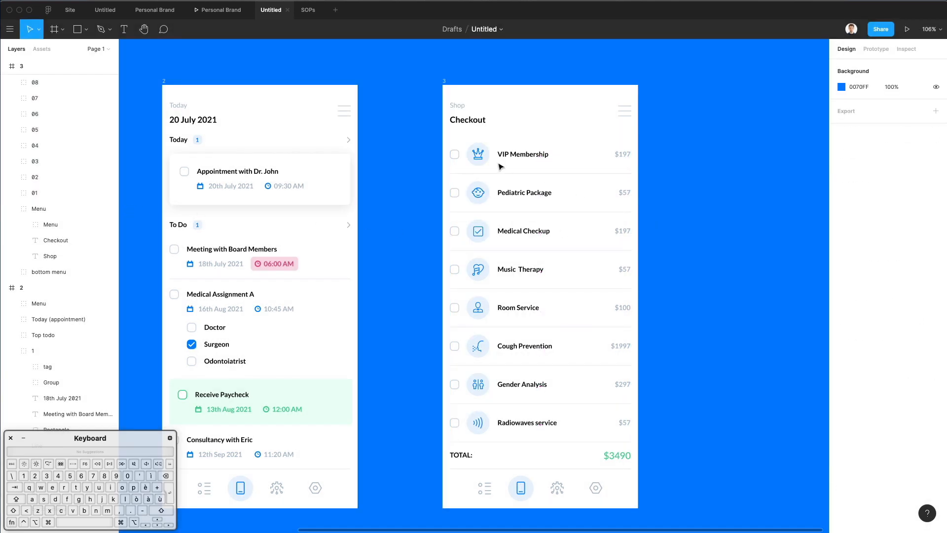
# Reorder the service row groups in frame 3's layer list so they run from 01 down to 08
pyautogui.click(501, 158)
pyautogui.click(509, 196)
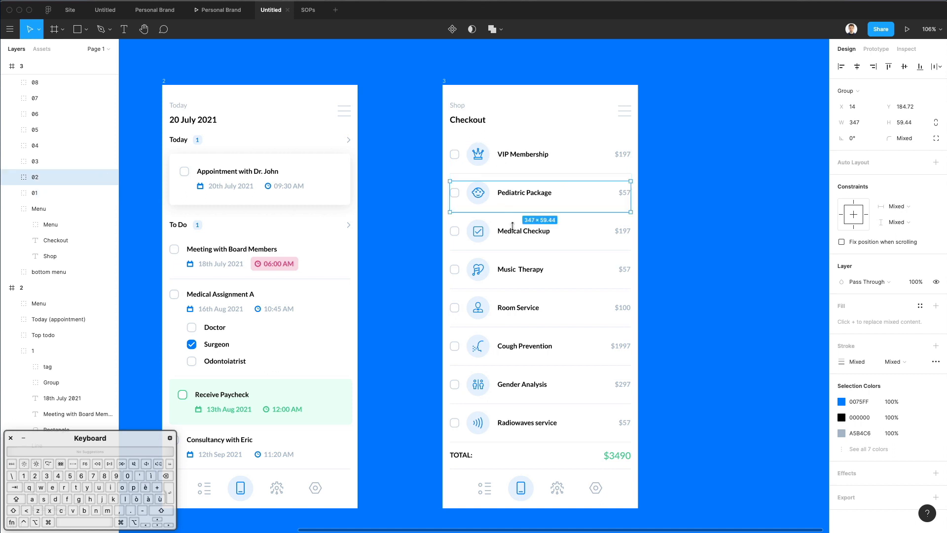
pyautogui.click(516, 239)
pyautogui.scroll(2, 56, 186)
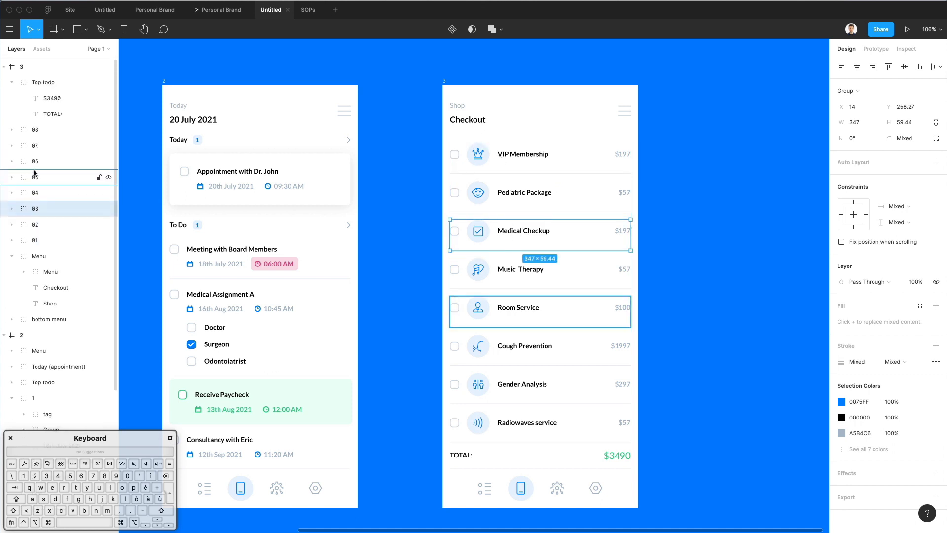
pyautogui.moveTo(38, 235); pyautogui.dragTo(41, 145)
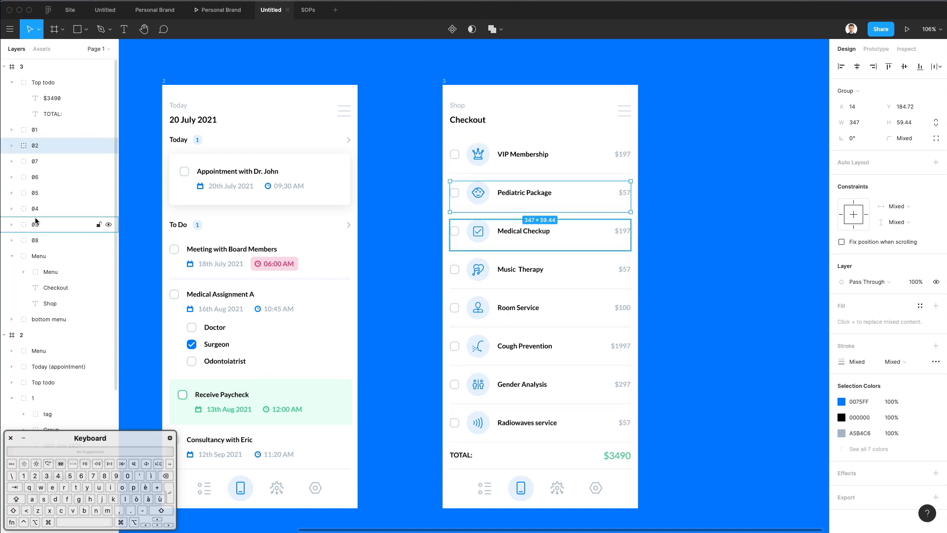
pyautogui.moveTo(35, 224); pyautogui.dragTo(42, 161)
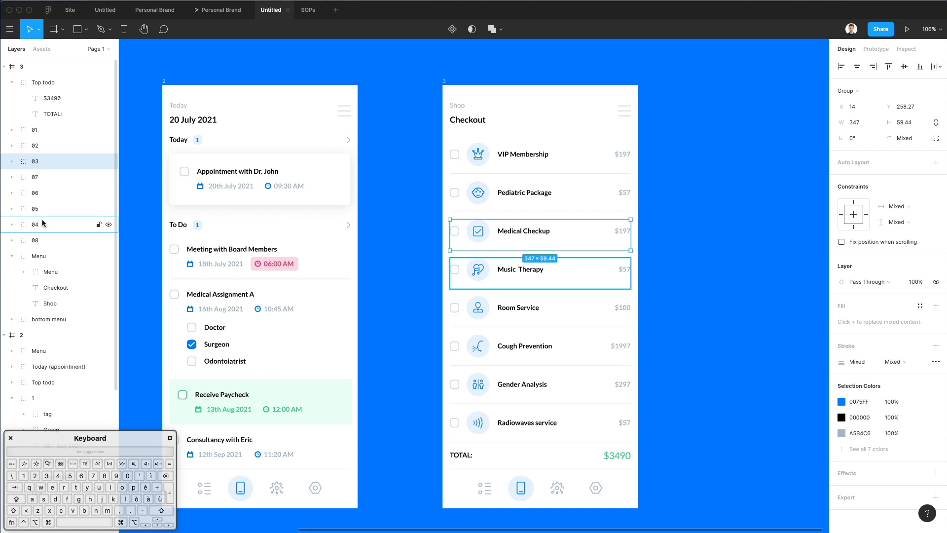
pyautogui.moveTo(43, 224)
pyautogui.mouseDown()
pyautogui.moveTo(42, 178)
pyautogui.moveTo(46, 229)
pyautogui.mouseUp()
pyautogui.click(395, 201)
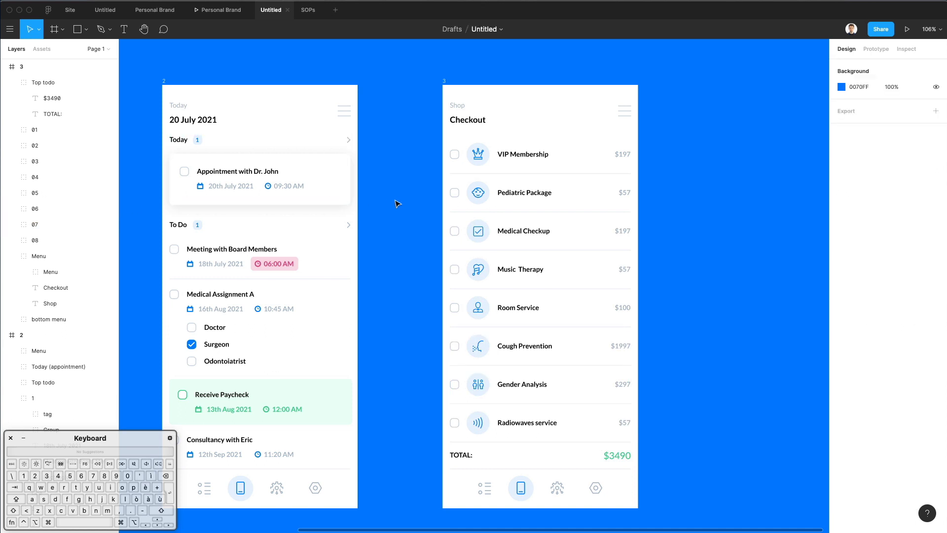
# Move the Menu group holding the Shop and Checkout header to the top of frame 3's layer order
pyautogui.moveTo(428, 94); pyautogui.dragTo(631, 136)
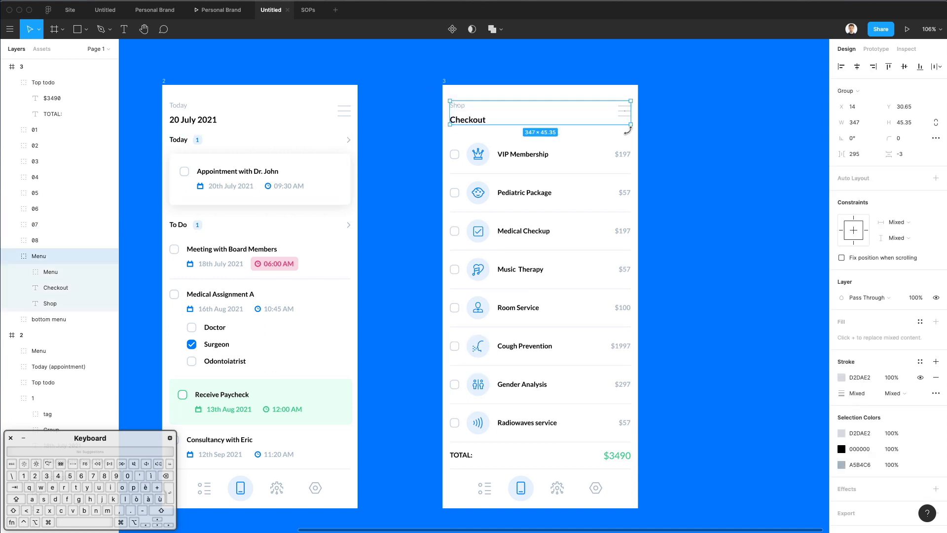
pyautogui.click(698, 119)
pyautogui.click(63, 258)
pyautogui.press('alt+super+Up')
pyautogui.press('alt+super+Up')
pyautogui.press('alt+super+Up')
pyautogui.press('alt+super+Up')
pyautogui.press('alt+super+Up')
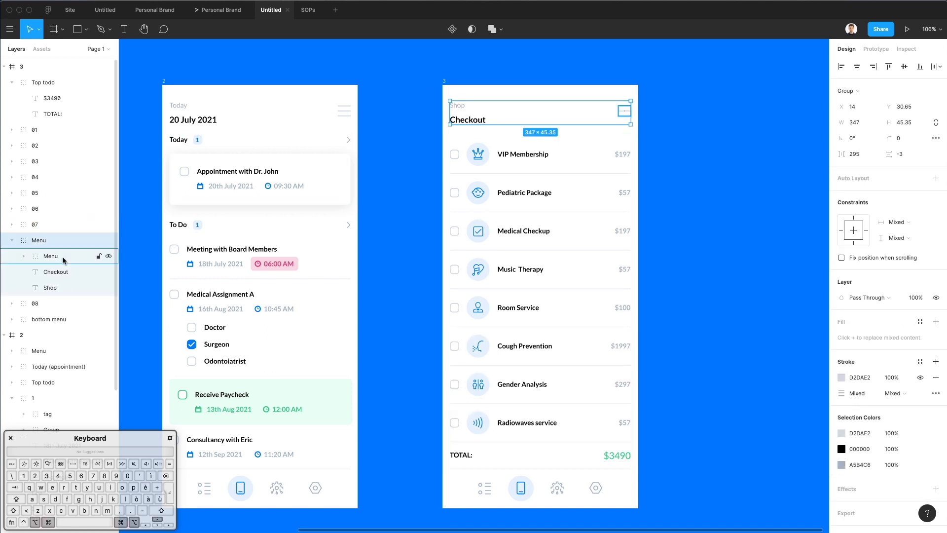
pyautogui.press('alt+super+Up')
pyautogui.press('alt+super+Up')
pyautogui.press('alt+super+Up')
pyautogui.press('alt+super+Up')
# Rename the Top todo group containing the TOTAL: label and $3490 amount as Total
pyautogui.click(46, 145)
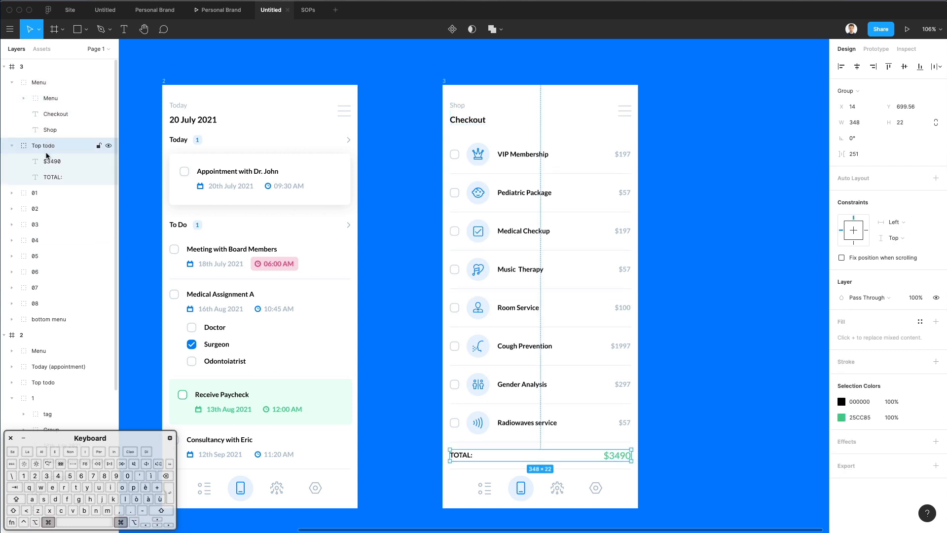
pyautogui.press('super+r')
pyautogui.write('Total')
pyautogui.press('Return')
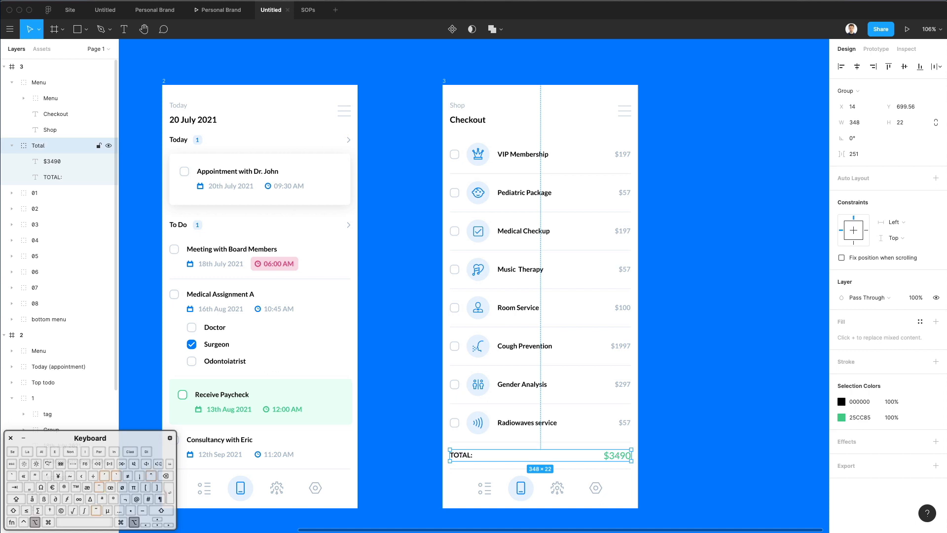
# Move the Total group below row group 08 in the layer order, just above bottom menu
pyautogui.press('alt+super+Down')
pyautogui.press('alt+super+Down')
pyautogui.press('alt+super+Down')
pyautogui.press('alt+super+Down')
pyautogui.press('alt+super+Down')
pyautogui.press('alt+super+Down')
pyautogui.press('alt+super+Down')
pyautogui.press('alt+super+Down')
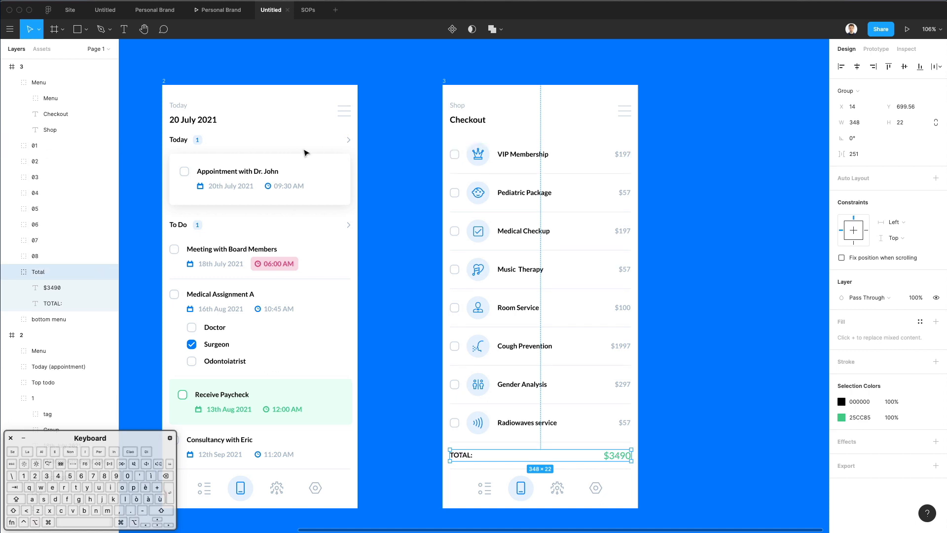
pyautogui.click(698, 352)
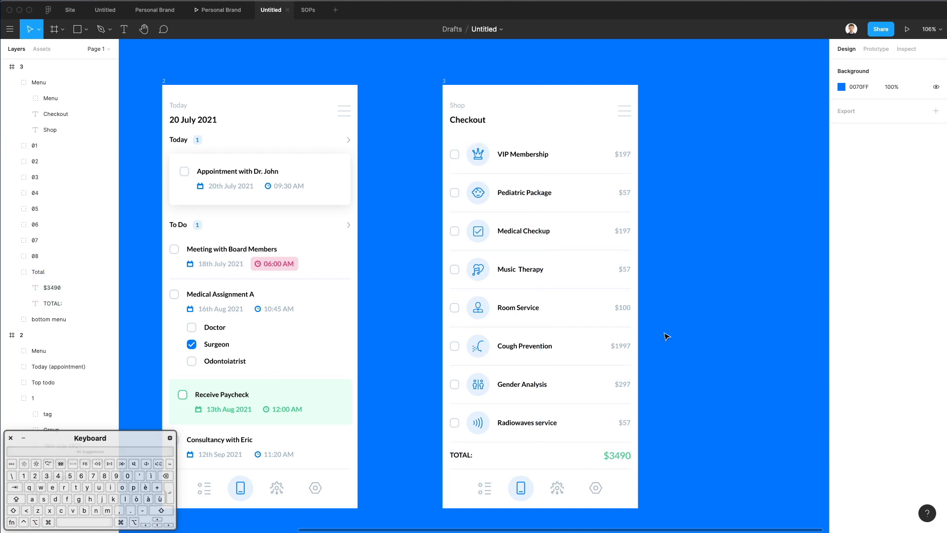
pyautogui.scroll(5, 679, 309)
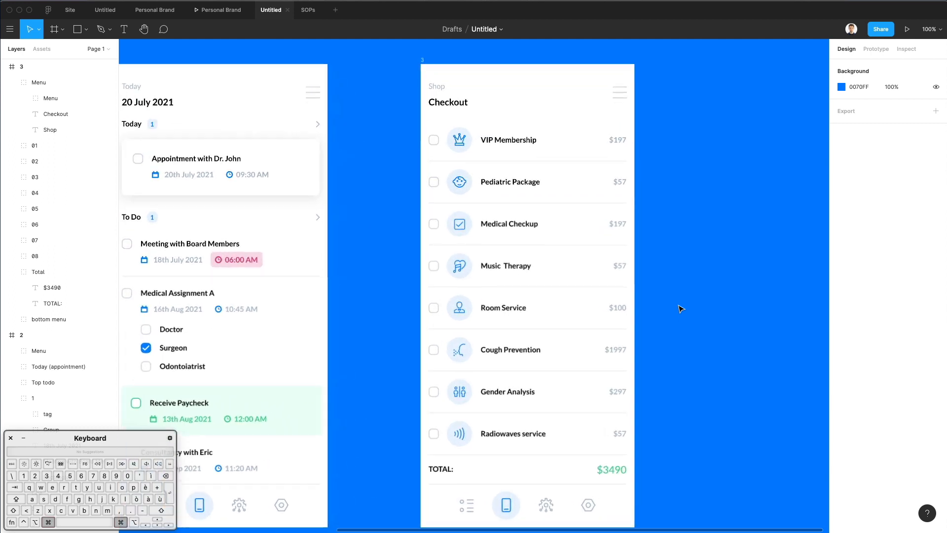
pyautogui.scroll(-2, 681, 308)
pyautogui.hscroll(-1, 677, 291)
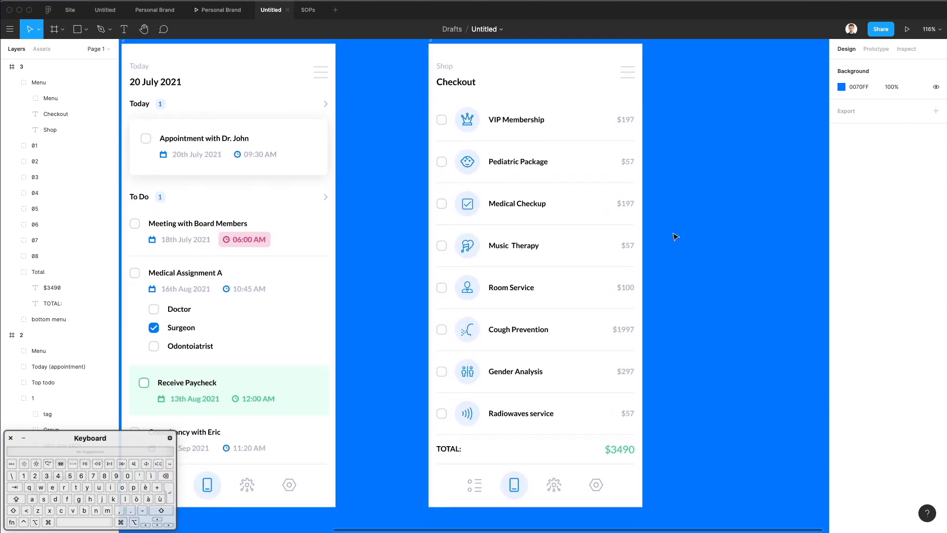
pyautogui.scroll(1, 674, 236)
pyautogui.hscroll(-2, 663, 192)
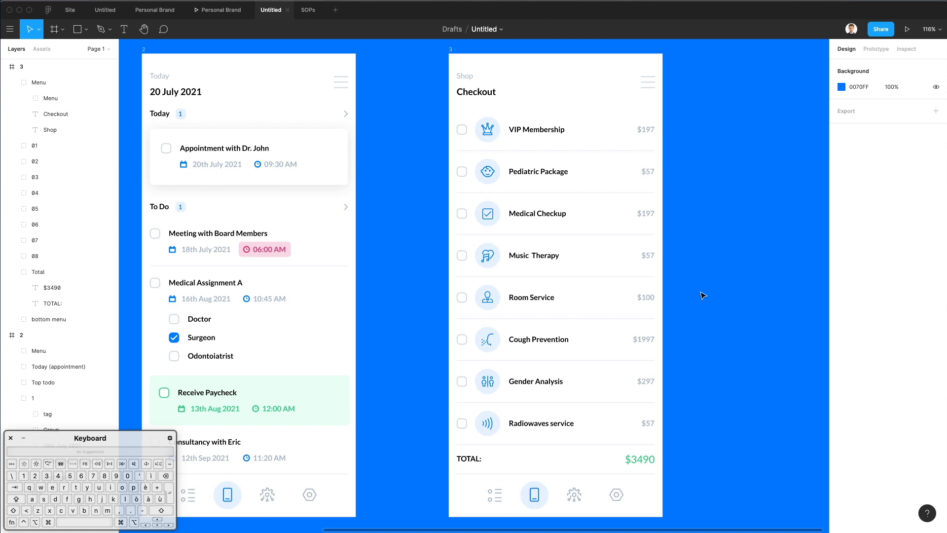
pyautogui.hscroll(-5, 702, 279)
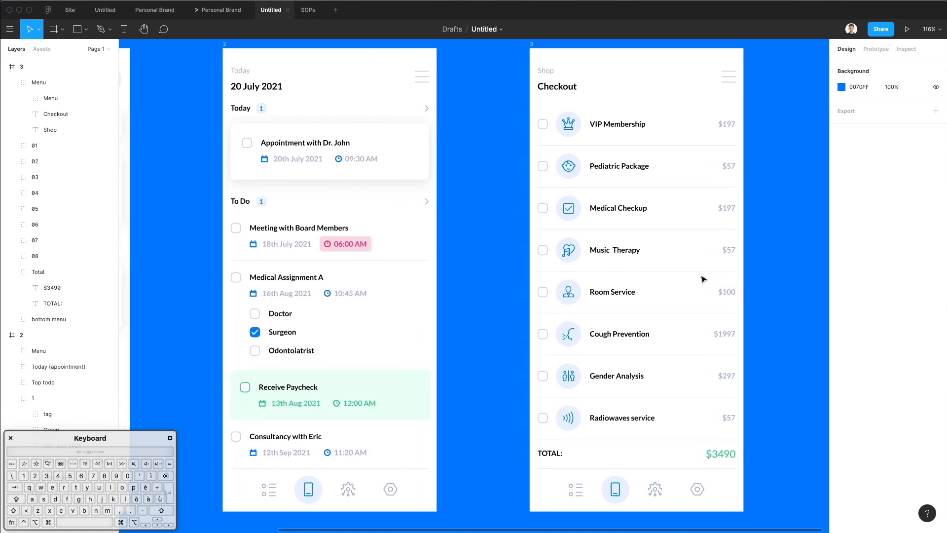
pyautogui.hscroll(2, 702, 279)
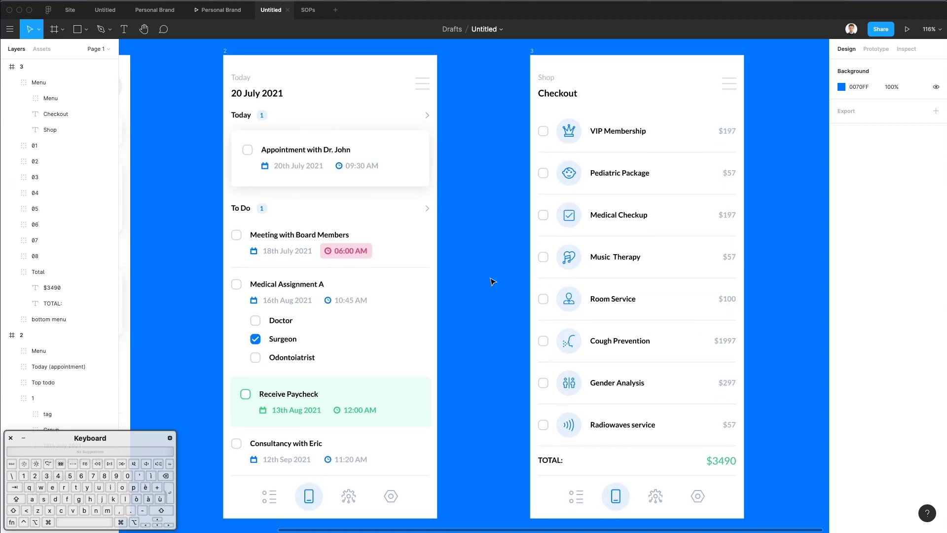
pyautogui.hscroll(-8, 365, 270)
pyautogui.hscroll(-8, 365, 270)
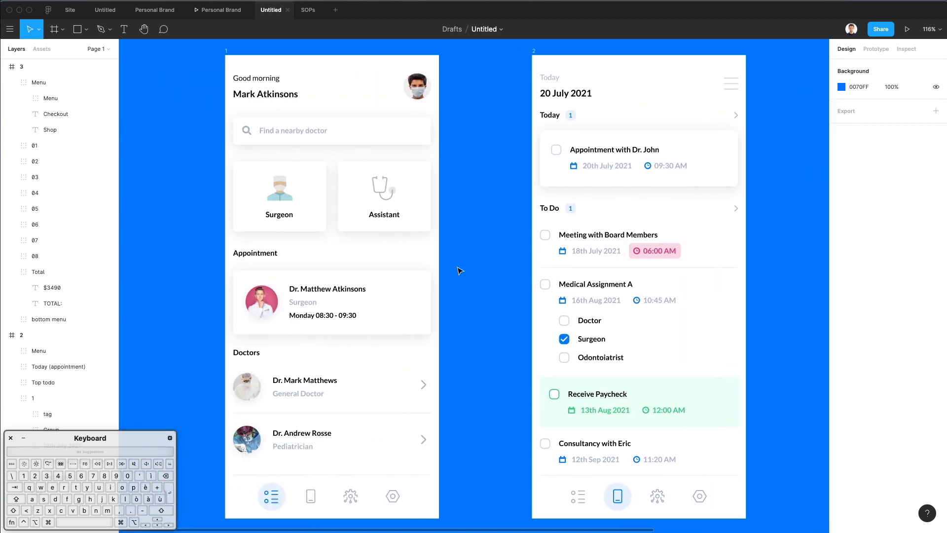
pyautogui.hscroll(2, 478, 271)
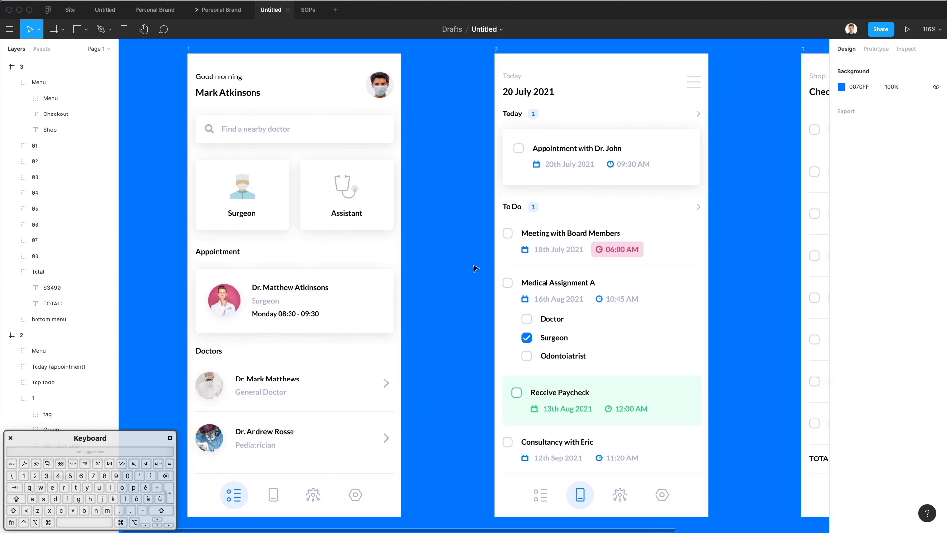
pyautogui.hscroll(14, 475, 268)
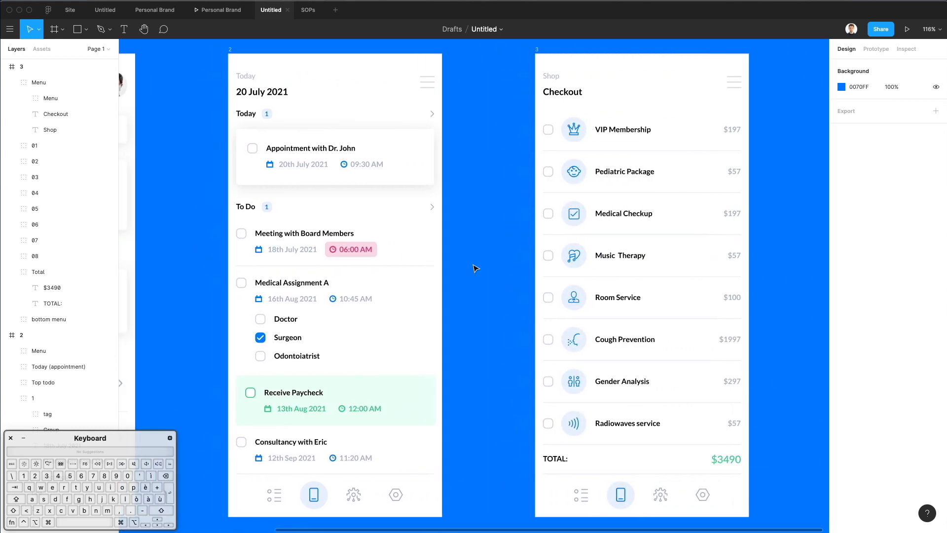
pyautogui.hscroll(-1, 486, 263)
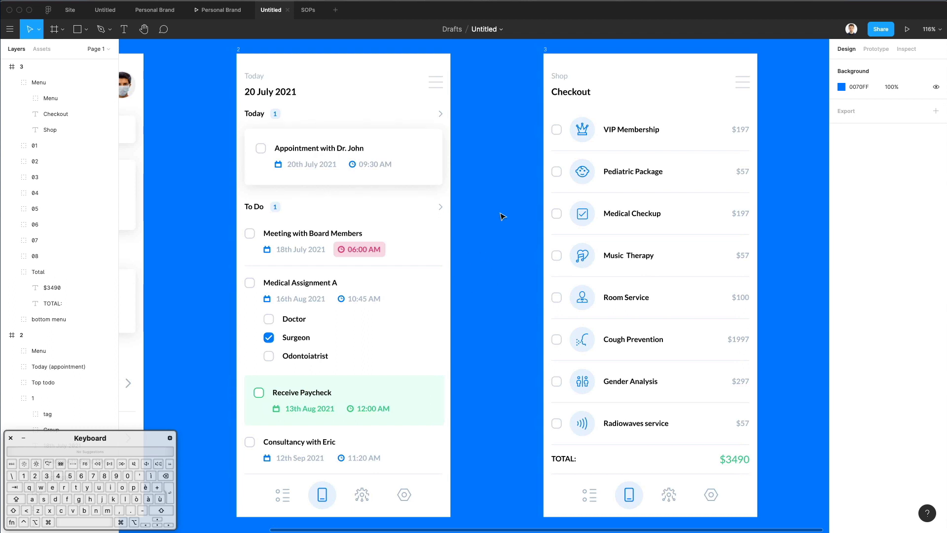
# View the canvas background's code, and review the permission choices for inviting someone to the file without sending an invite
pyautogui.click(902, 49)
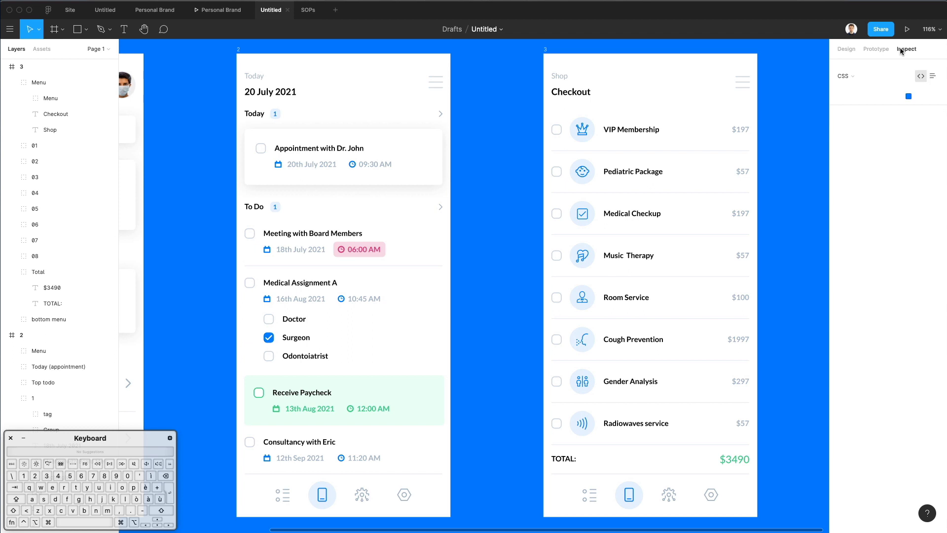
pyautogui.click(880, 29)
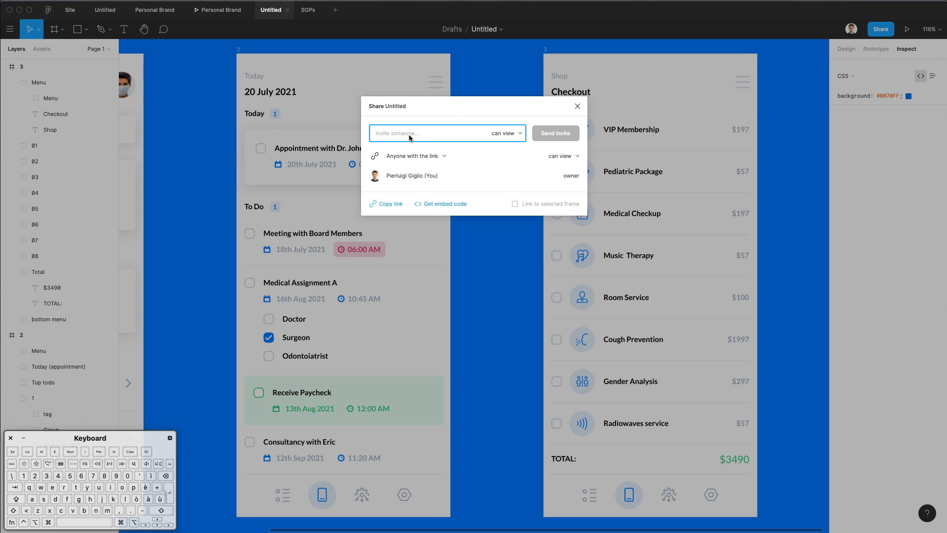
pyautogui.click(522, 133)
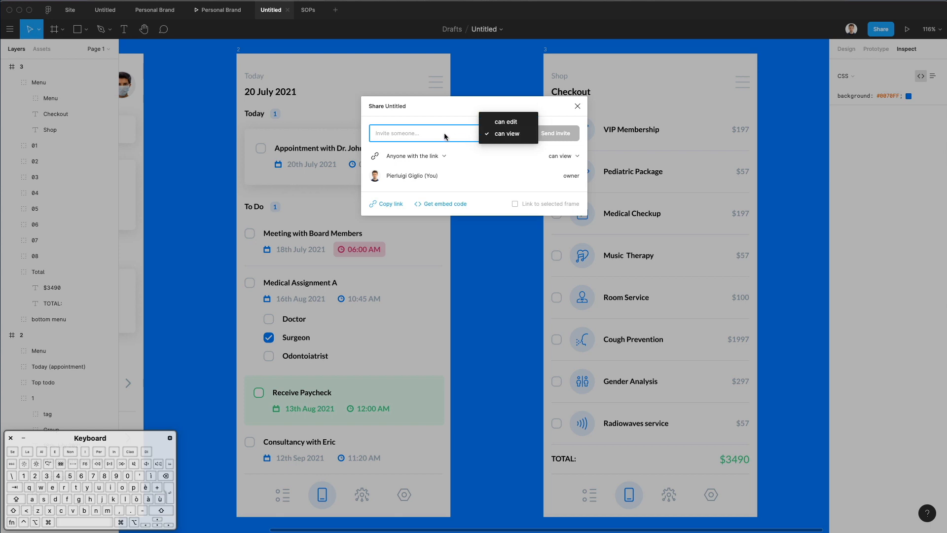
pyautogui.click(428, 135)
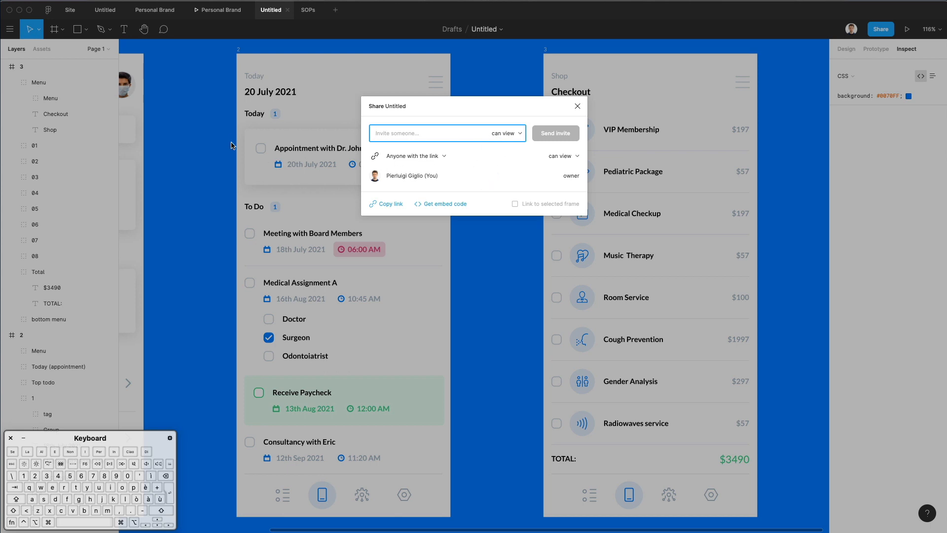
pyautogui.click(502, 294)
# Inspect the code properties of the To Do header in frame 2 and the profile photo in frame 1
pyautogui.hscroll(-10, 502, 296)
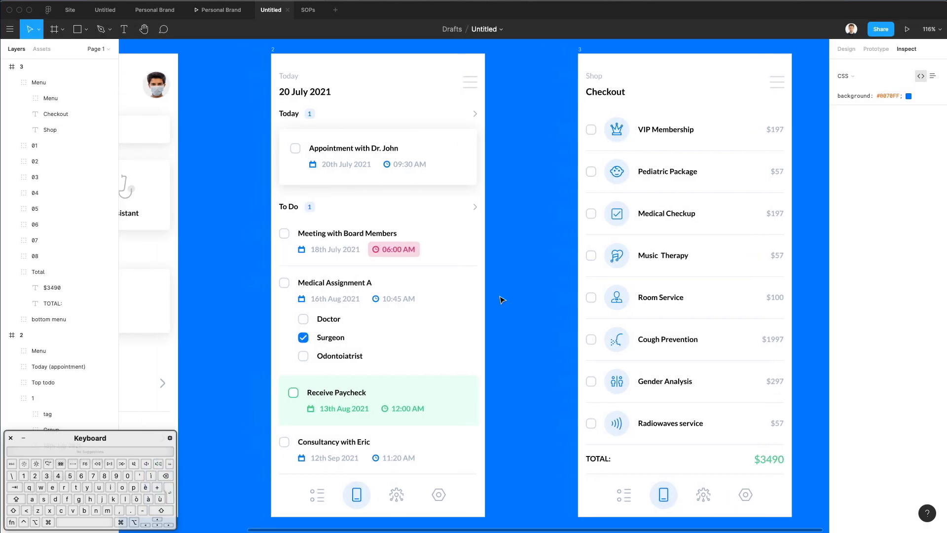
pyautogui.hscroll(-1, 502, 299)
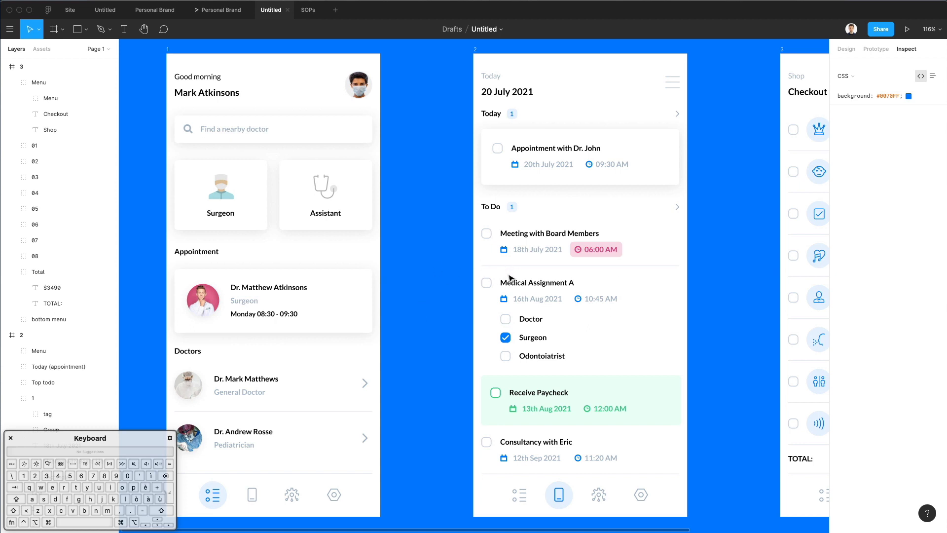
pyautogui.hscroll(2, 506, 279)
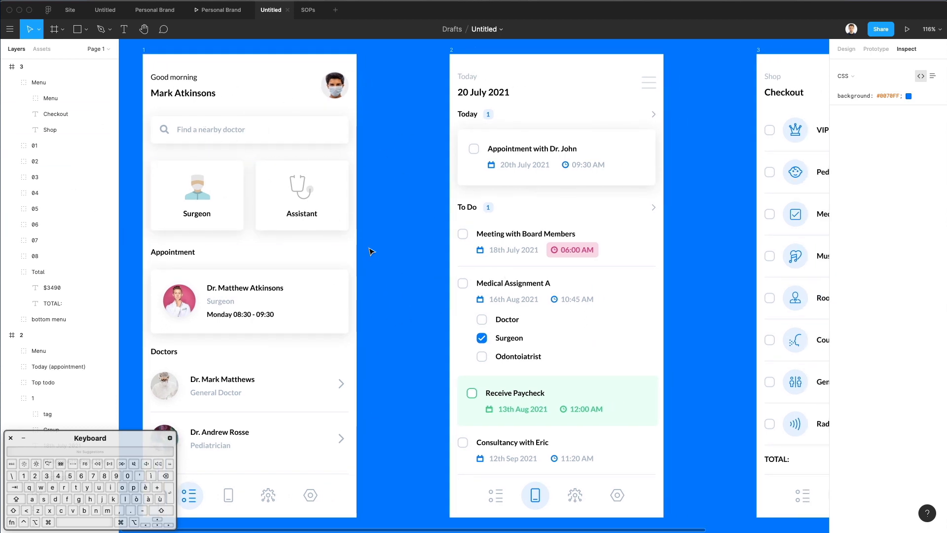
pyautogui.scroll(1, 385, 290)
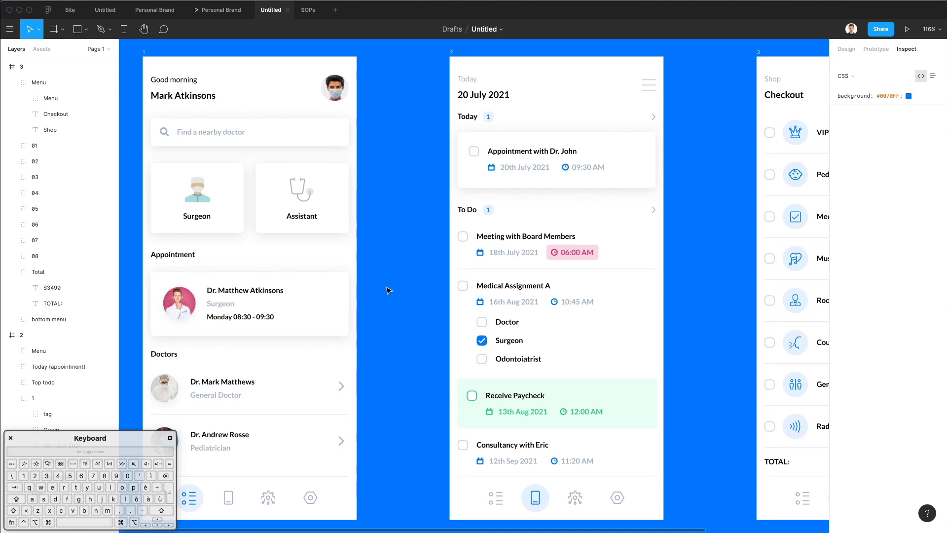
pyautogui.hscroll(-3, 414, 305)
pyautogui.scroll(-1, 419, 302)
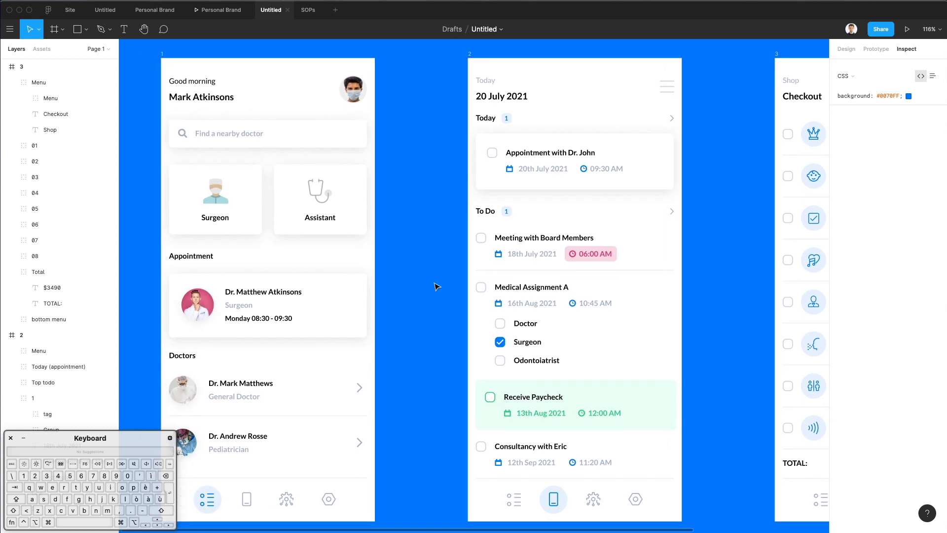
pyautogui.scroll(2, 438, 299)
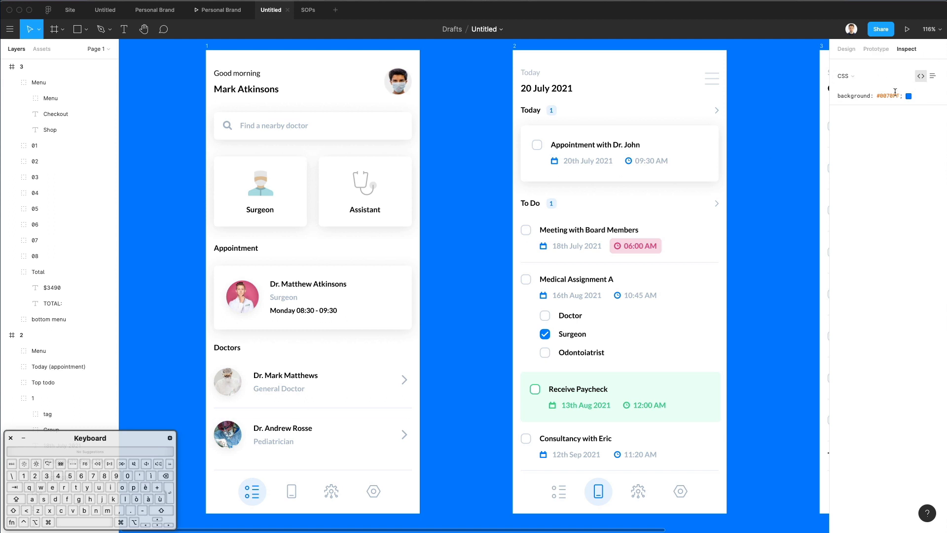
pyautogui.click(553, 203)
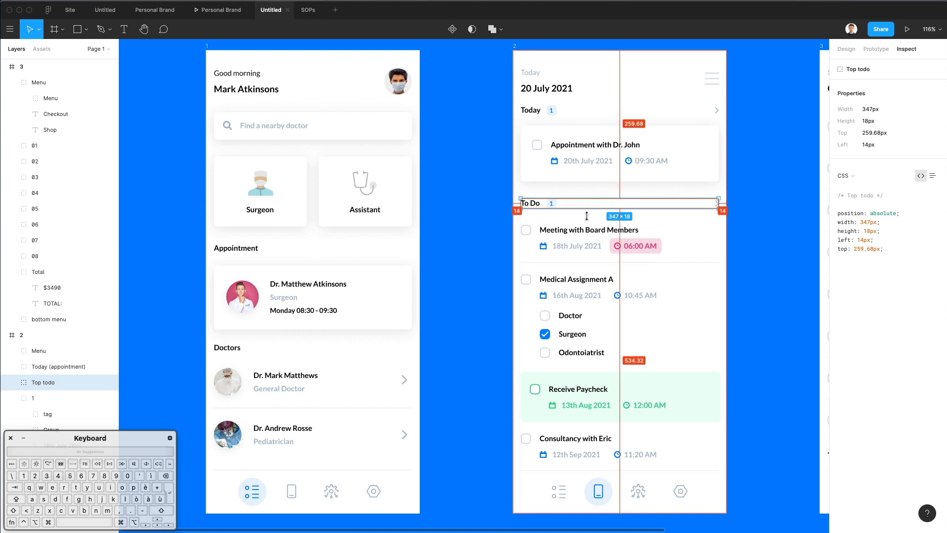
pyautogui.click(394, 82)
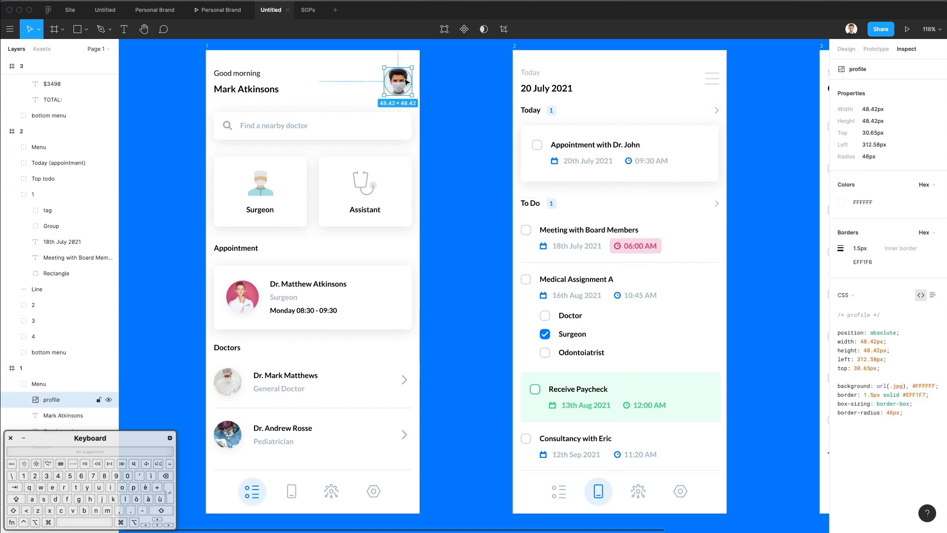
# Add a 1x PNG export setting to frame 1's profile photo and check the other available file formats
pyautogui.click(846, 49)
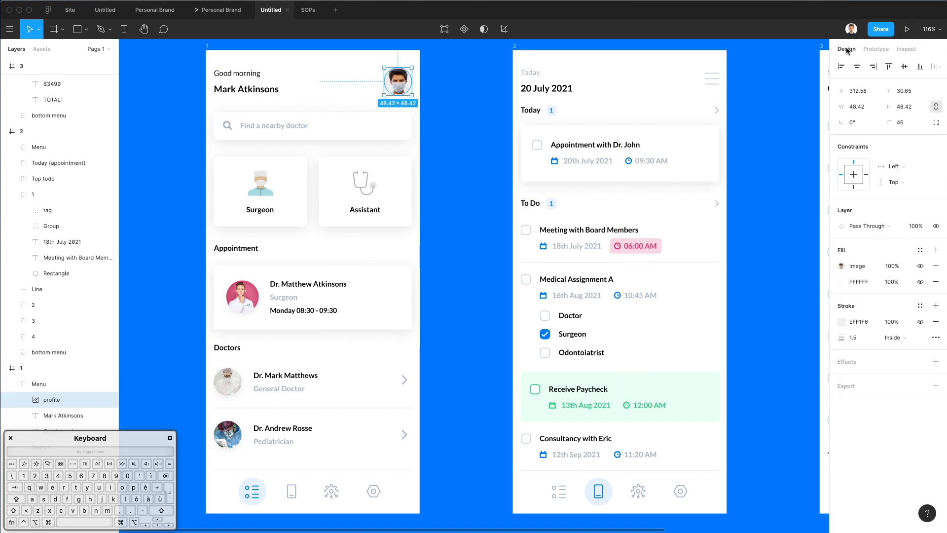
pyautogui.click(935, 386)
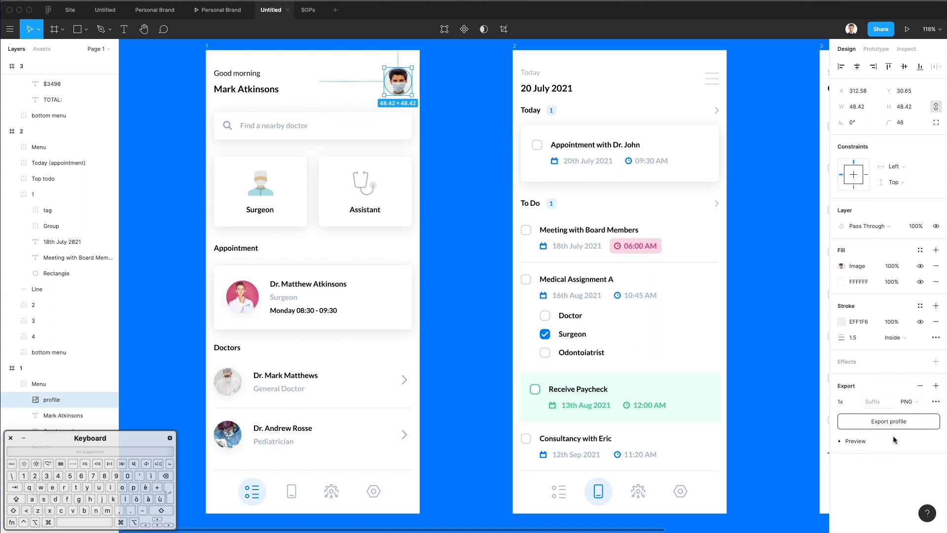
pyautogui.click(908, 405)
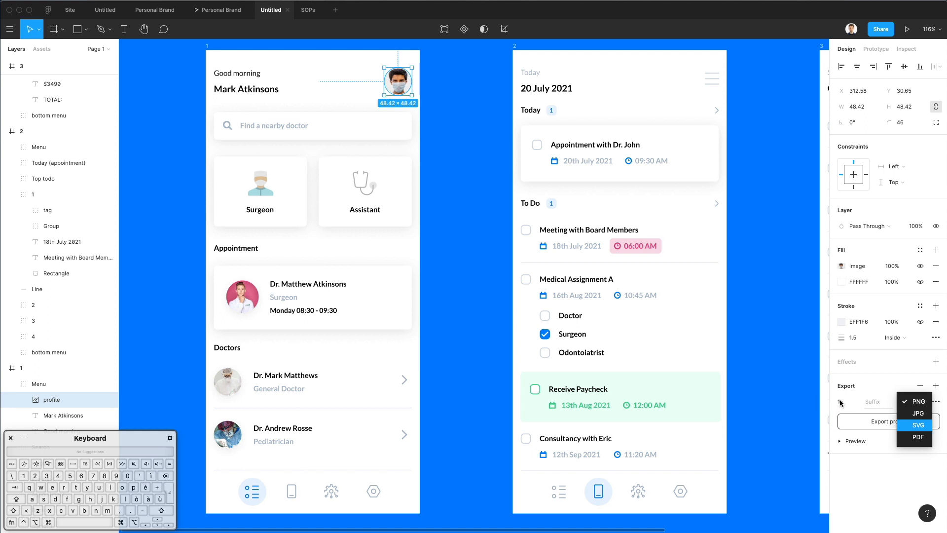
pyautogui.click(802, 378)
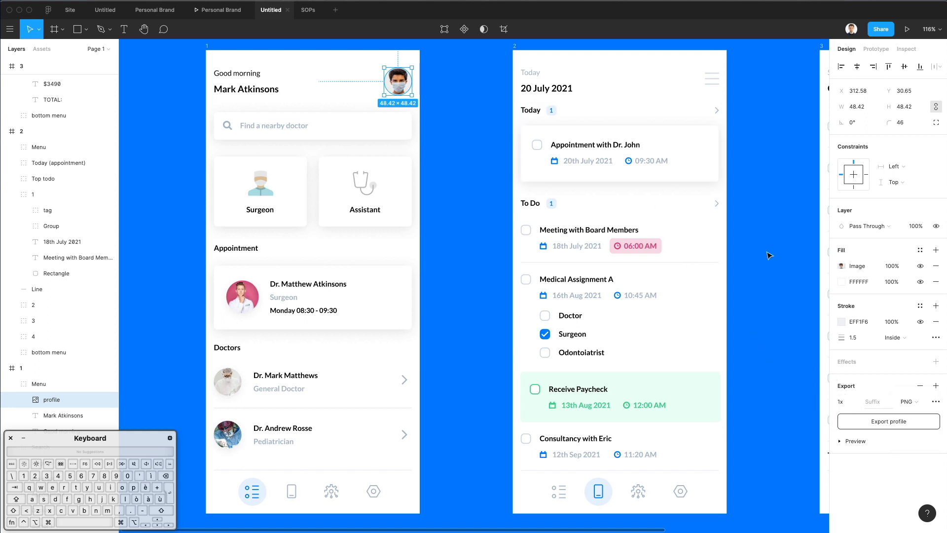
# Deselect the profile photo and look over the layouts of frames 1, 2 and 3 across the canvas
pyautogui.scroll(1, 746, 272)
pyautogui.scroll(-1, 746, 272)
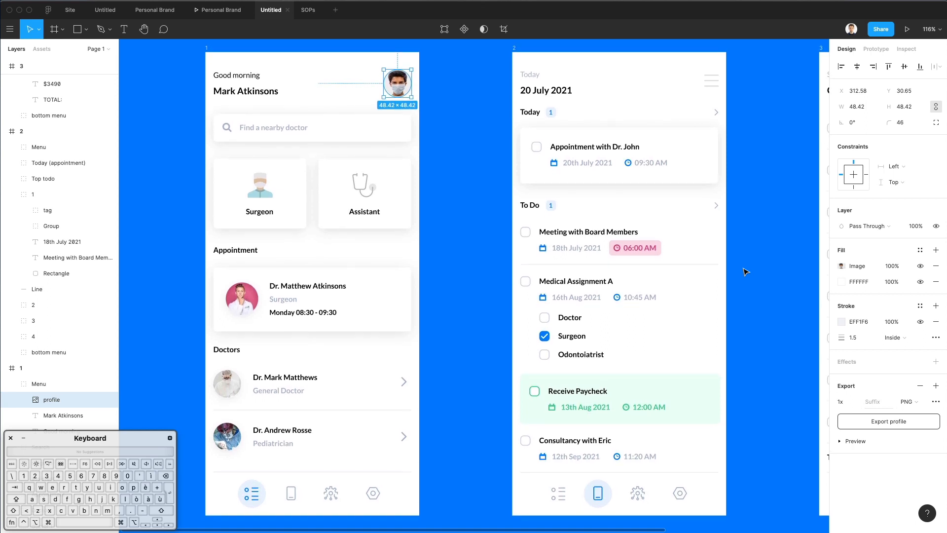
pyautogui.hscroll(6, 746, 272)
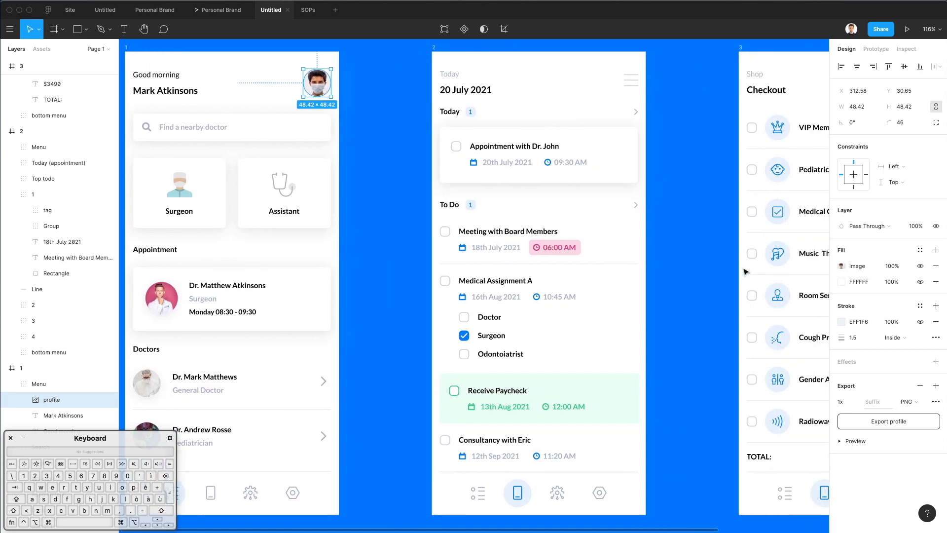
pyautogui.hscroll(5, 746, 271)
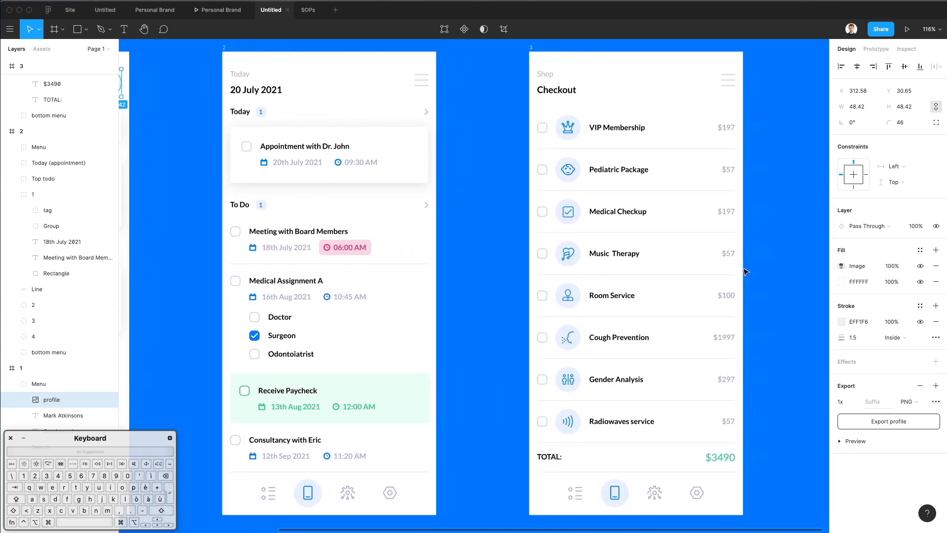
pyautogui.hscroll(-2, 746, 272)
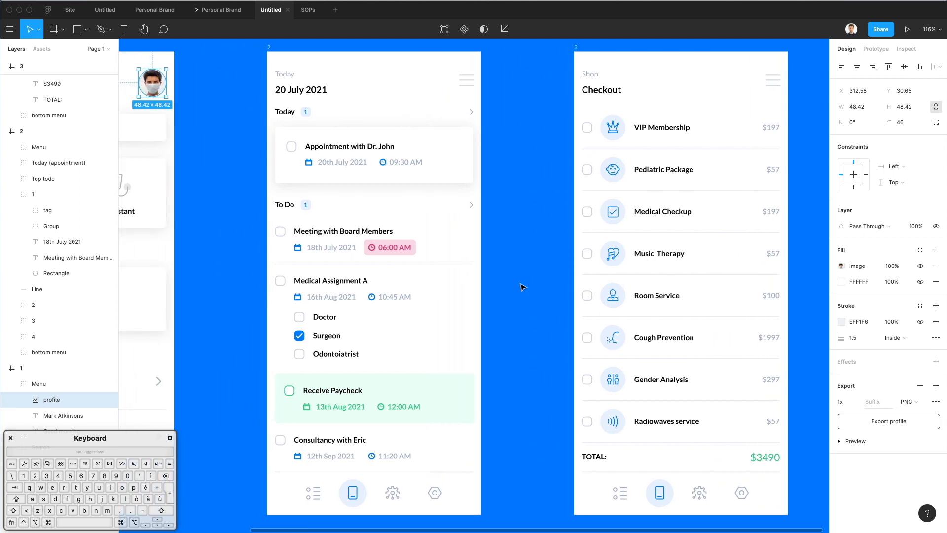
pyautogui.click(525, 266)
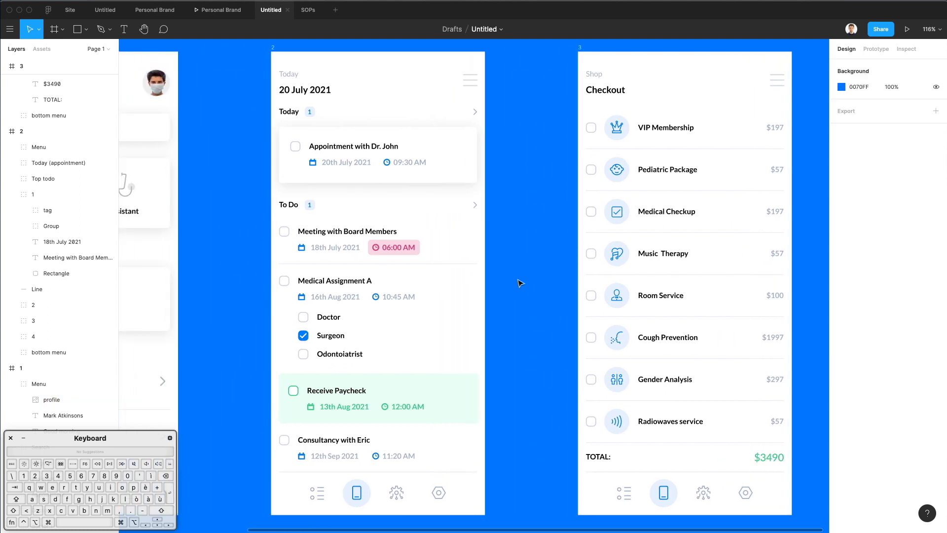
pyautogui.hscroll(-5, 522, 281)
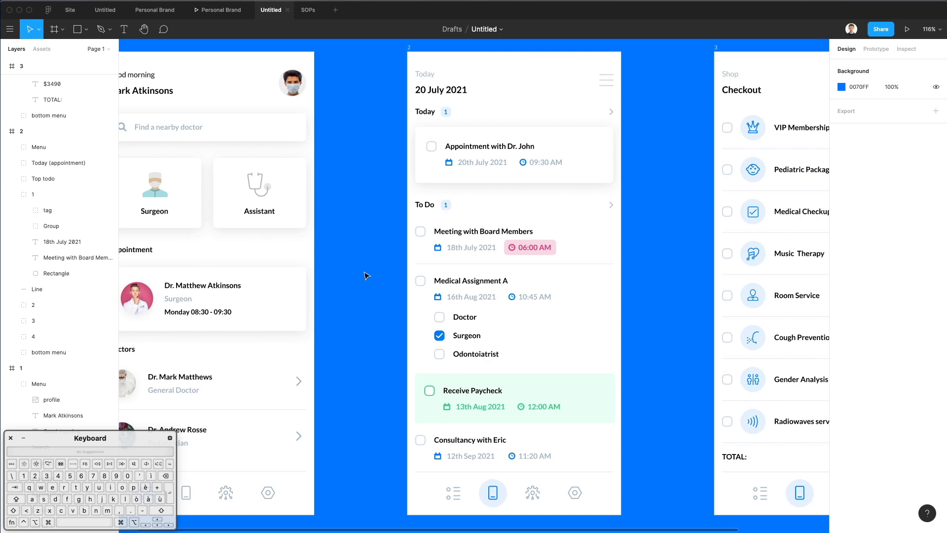
pyautogui.hscroll(-3, 366, 275)
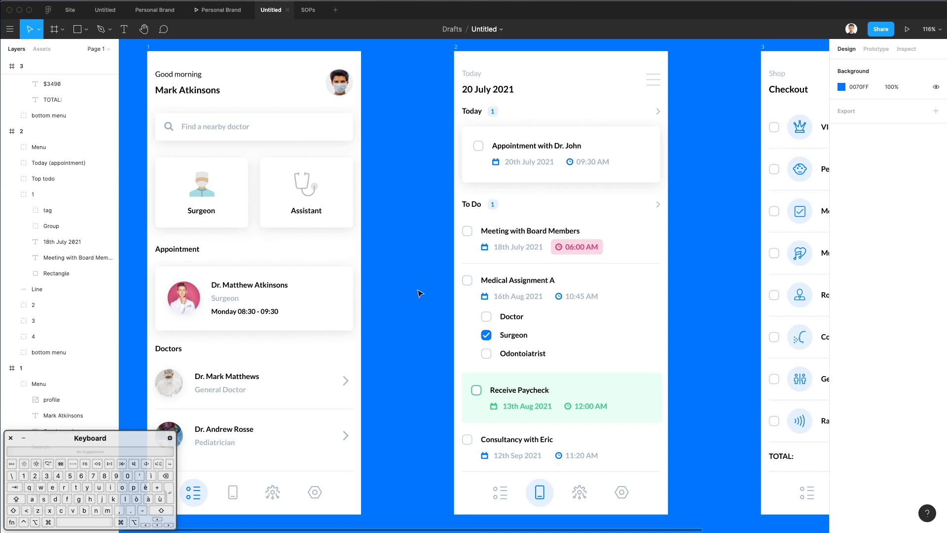
pyautogui.hscroll(-4, 419, 293)
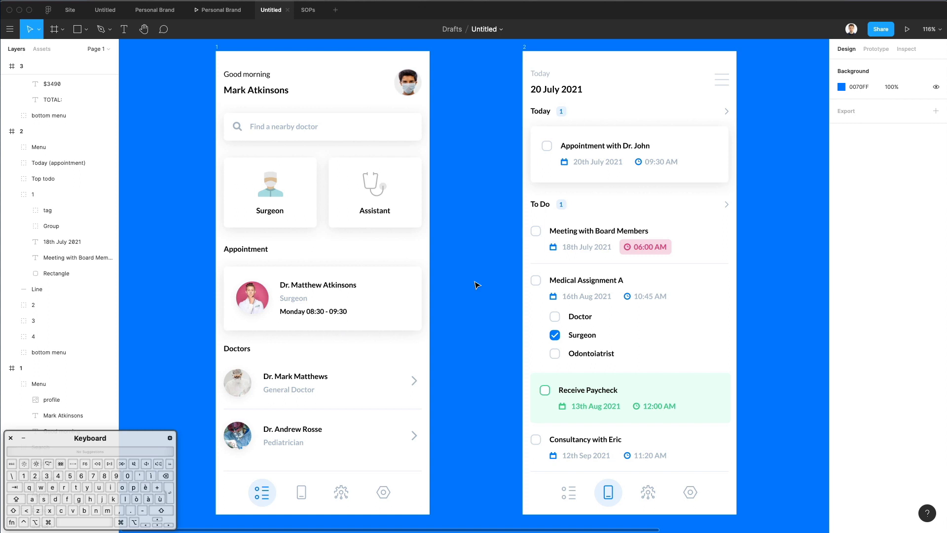
pyautogui.hscroll(2, 478, 280)
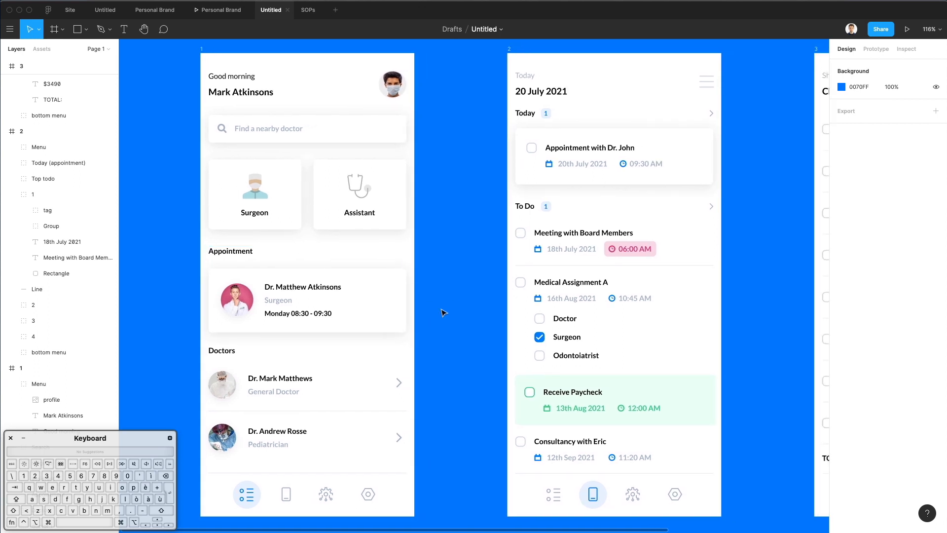
pyautogui.hscroll(5, 430, 290)
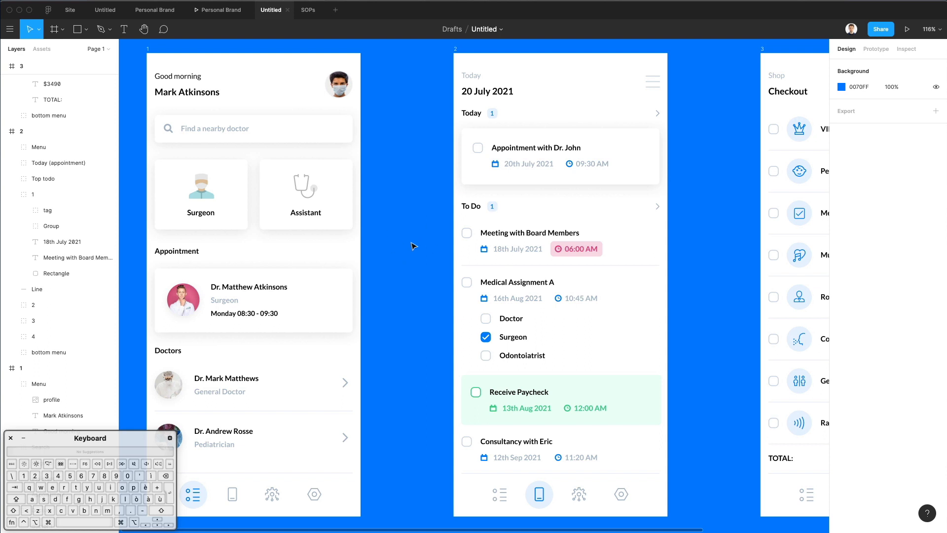
# Hide the interface and show all three mobile screens side by side at 100% zoom
pyautogui.hscroll(8, 411, 243)
pyautogui.press('super+minus')
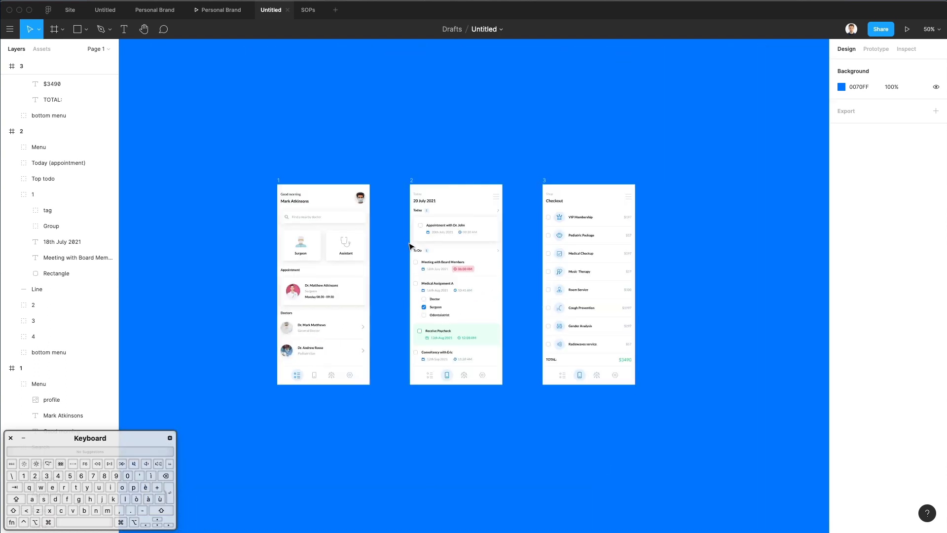
pyautogui.press('super+plus')
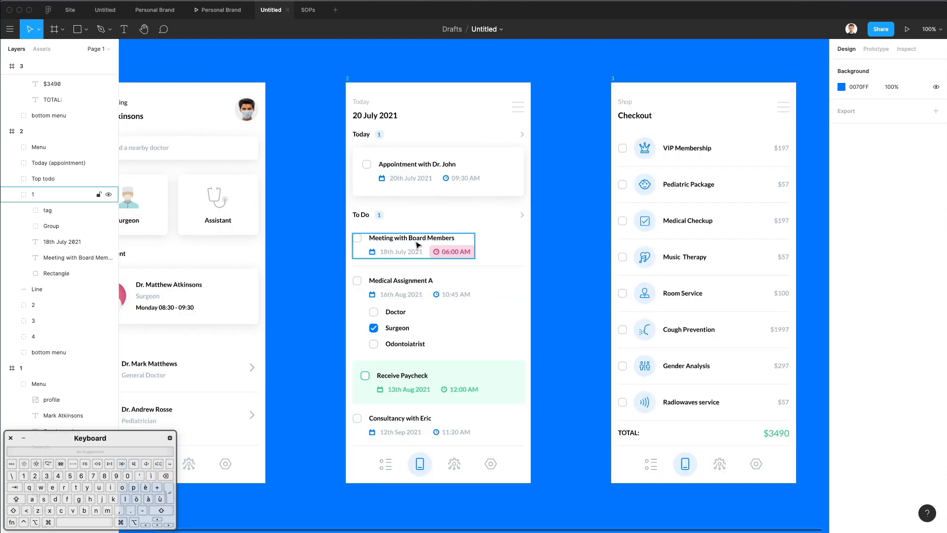
pyautogui.press('super+backslash')
pyautogui.hscroll(-3, 418, 243)
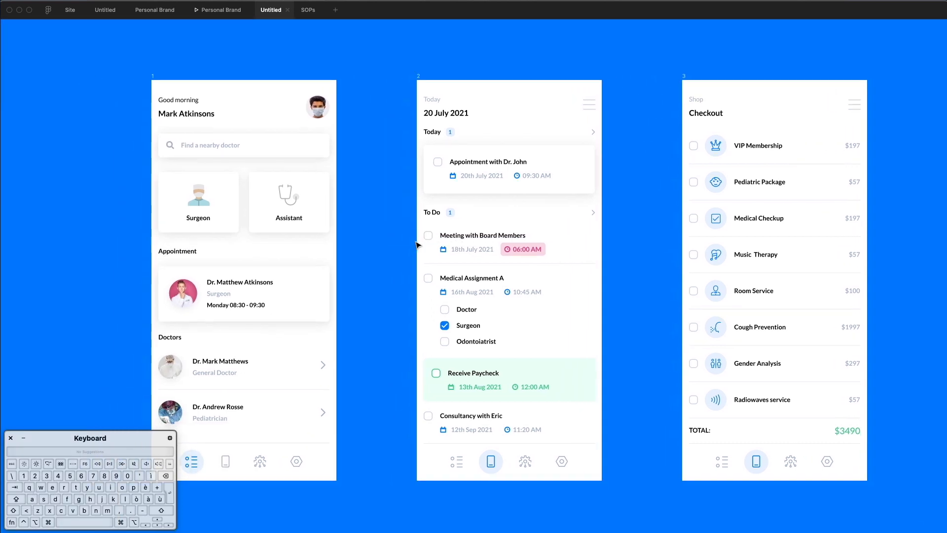
pyautogui.hscroll(3, 415, 243)
pyautogui.scroll(-2, 416, 244)
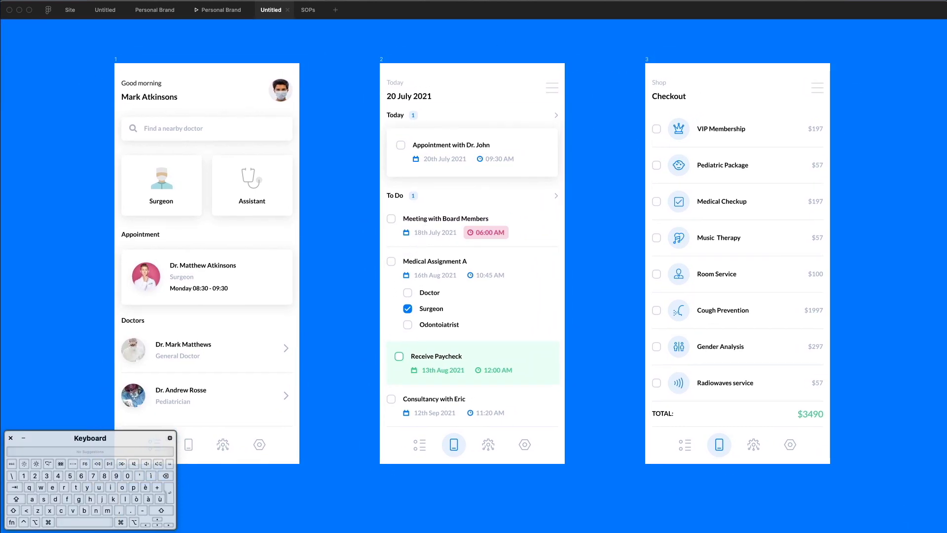